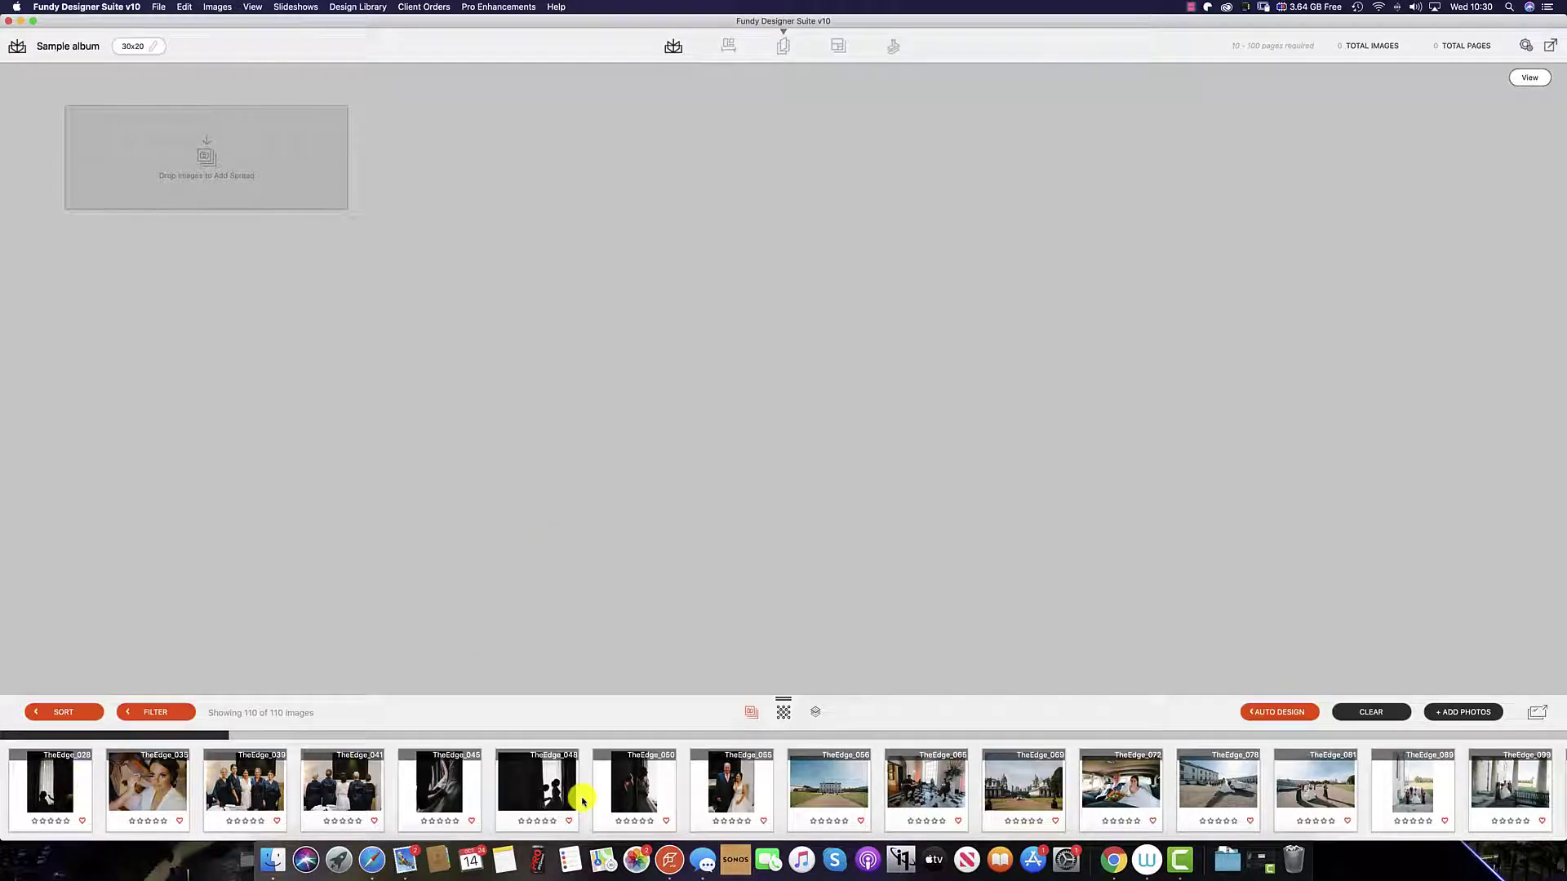
Step: Select TheEdge_050, 048, 028 and 045 in the filmstrip and drop them as a new spread
left_click(629, 786)
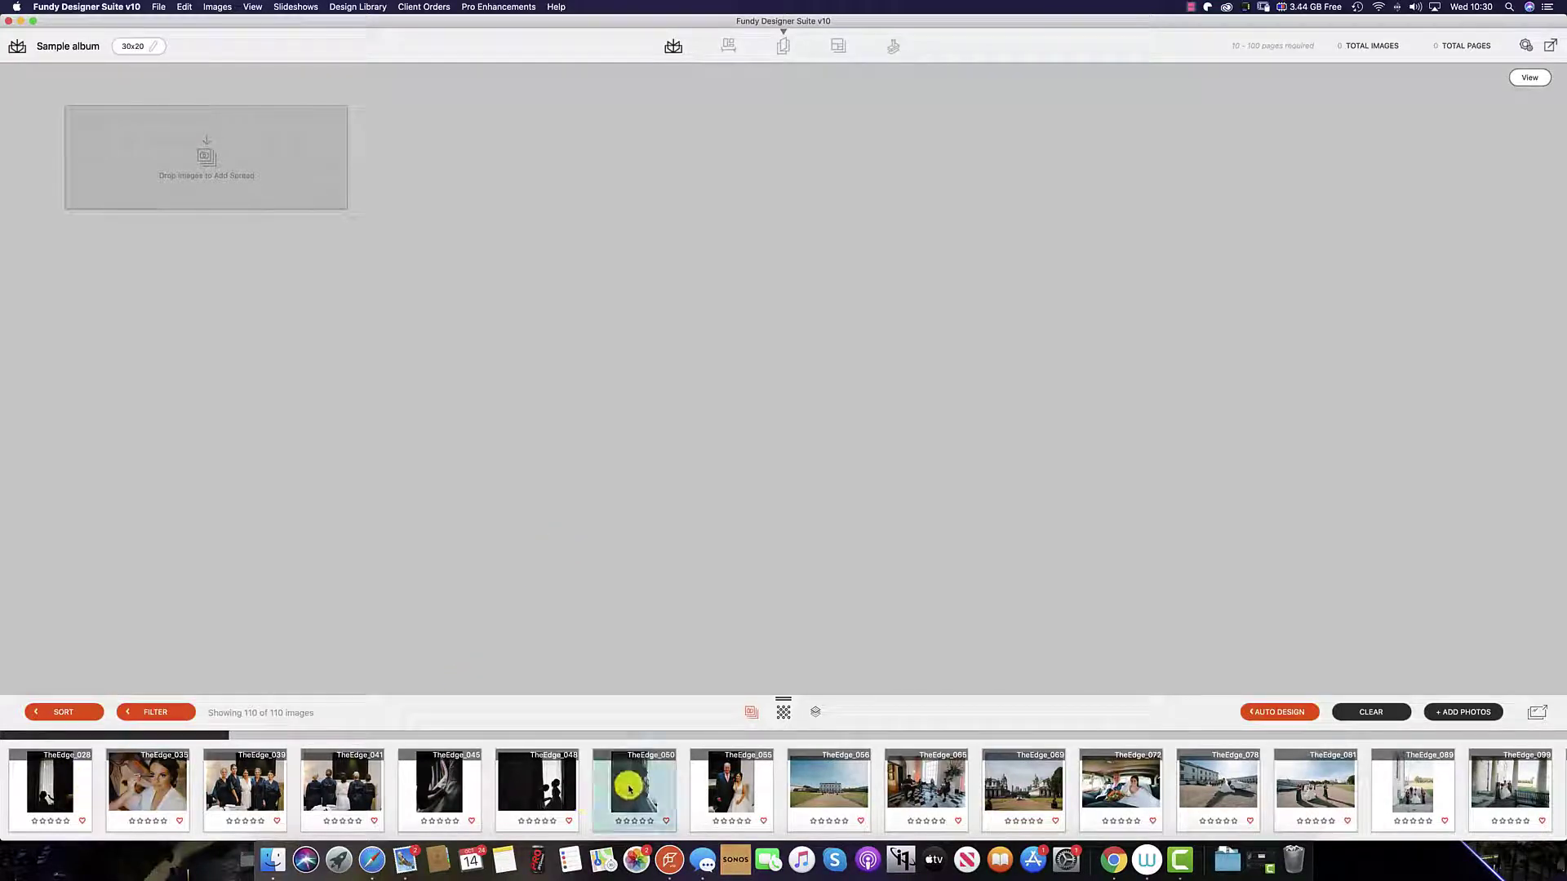
left_click(559, 786, "shift")
left_click(53, 791, "super")
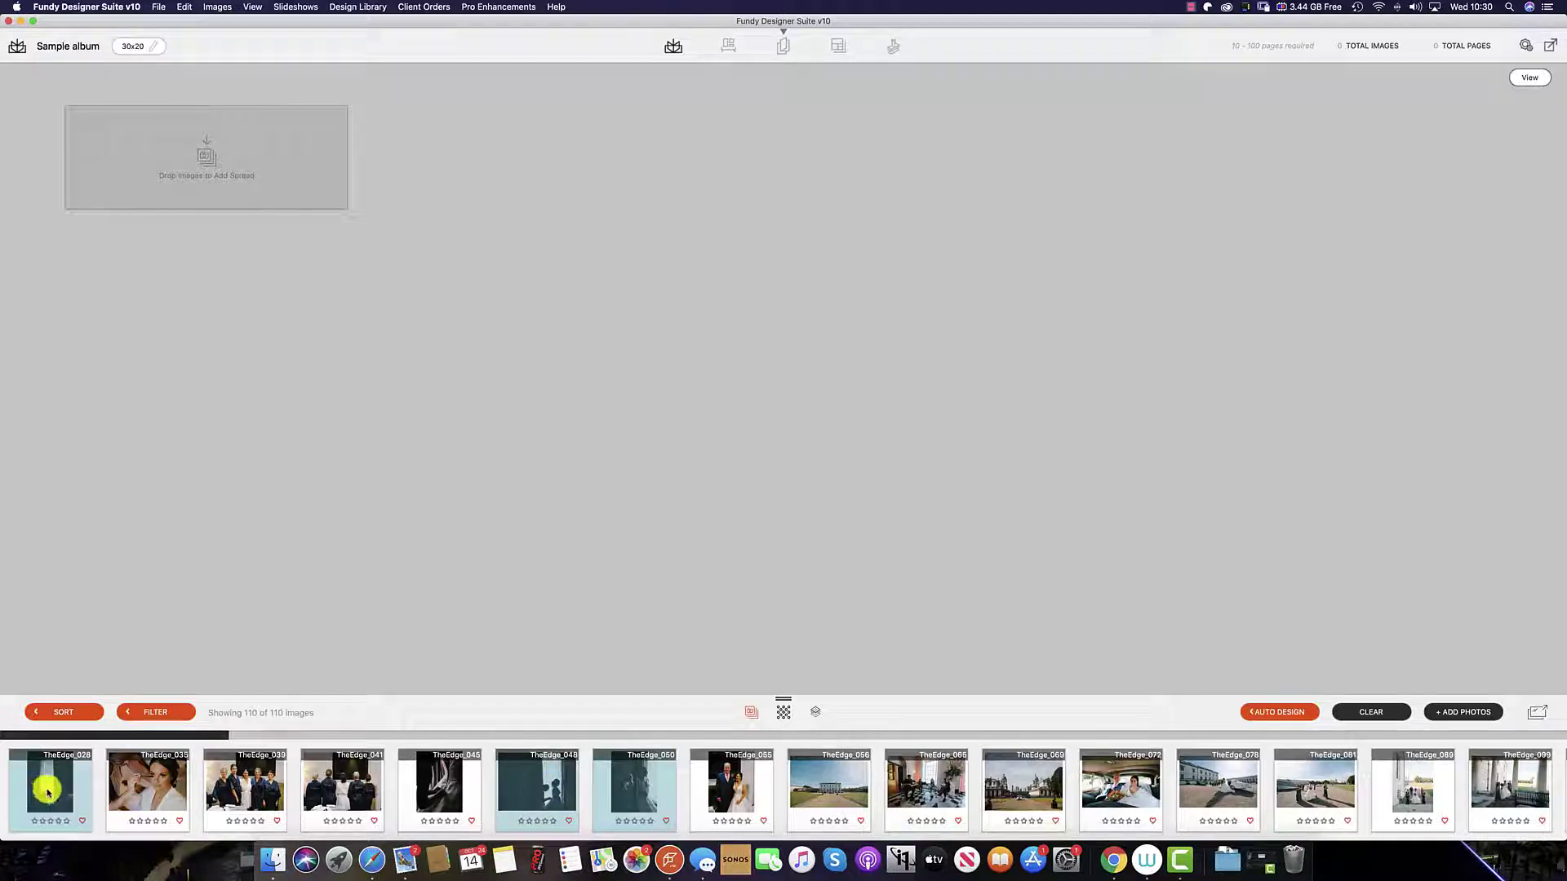
left_click(440, 796, "super")
left_click_drag(662, 799, 240, 175)
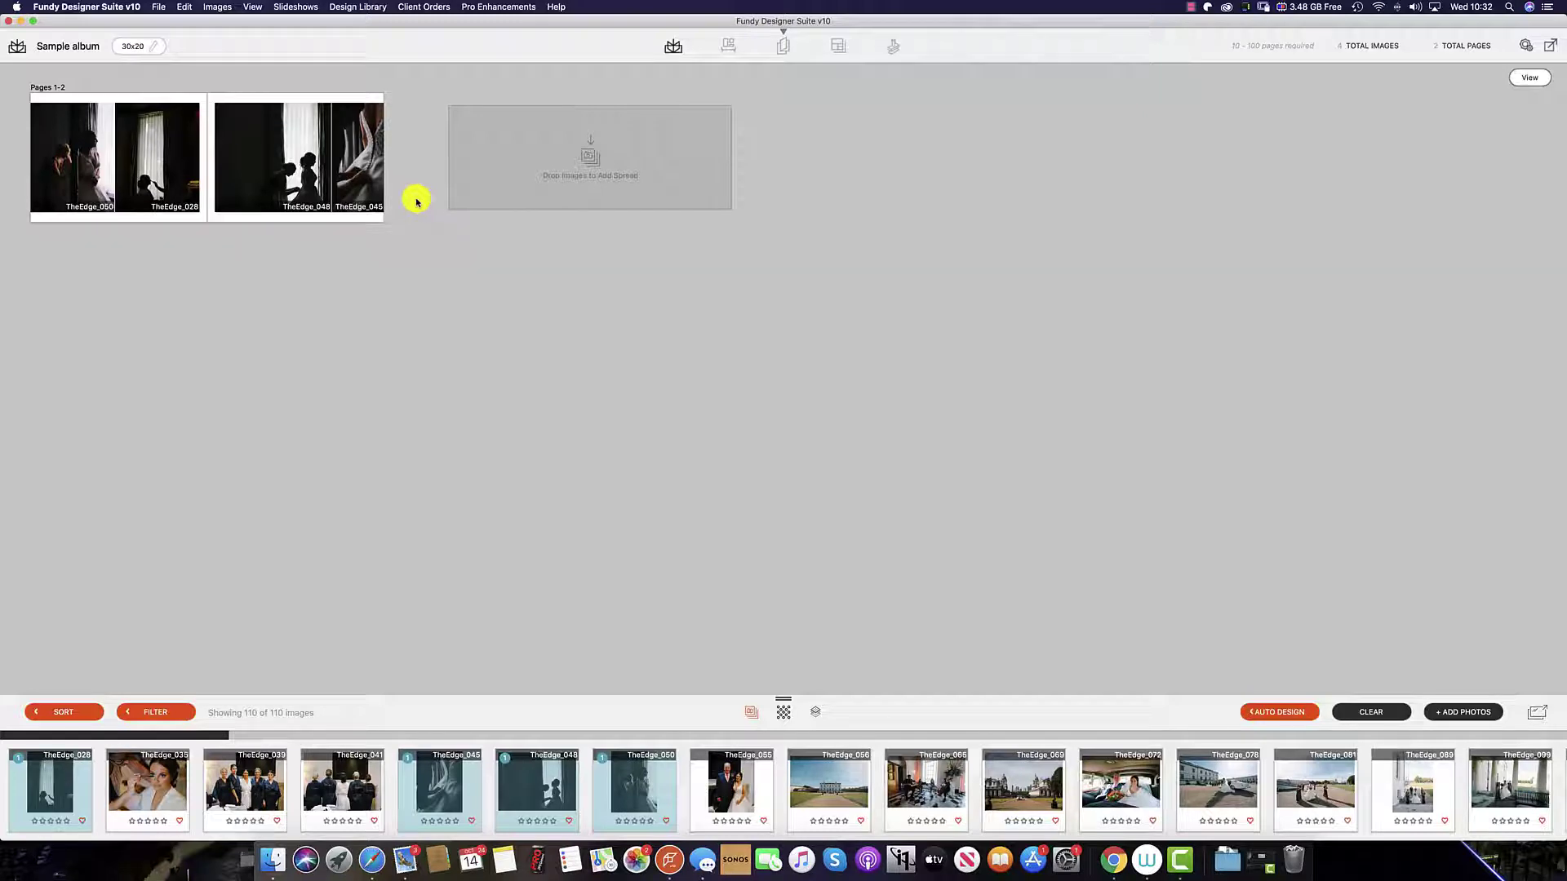
Step: Shuffle the four Pages 1-2 photos five times, then bring up the Design Library's alternative layouts
mouse_move(374, 133)
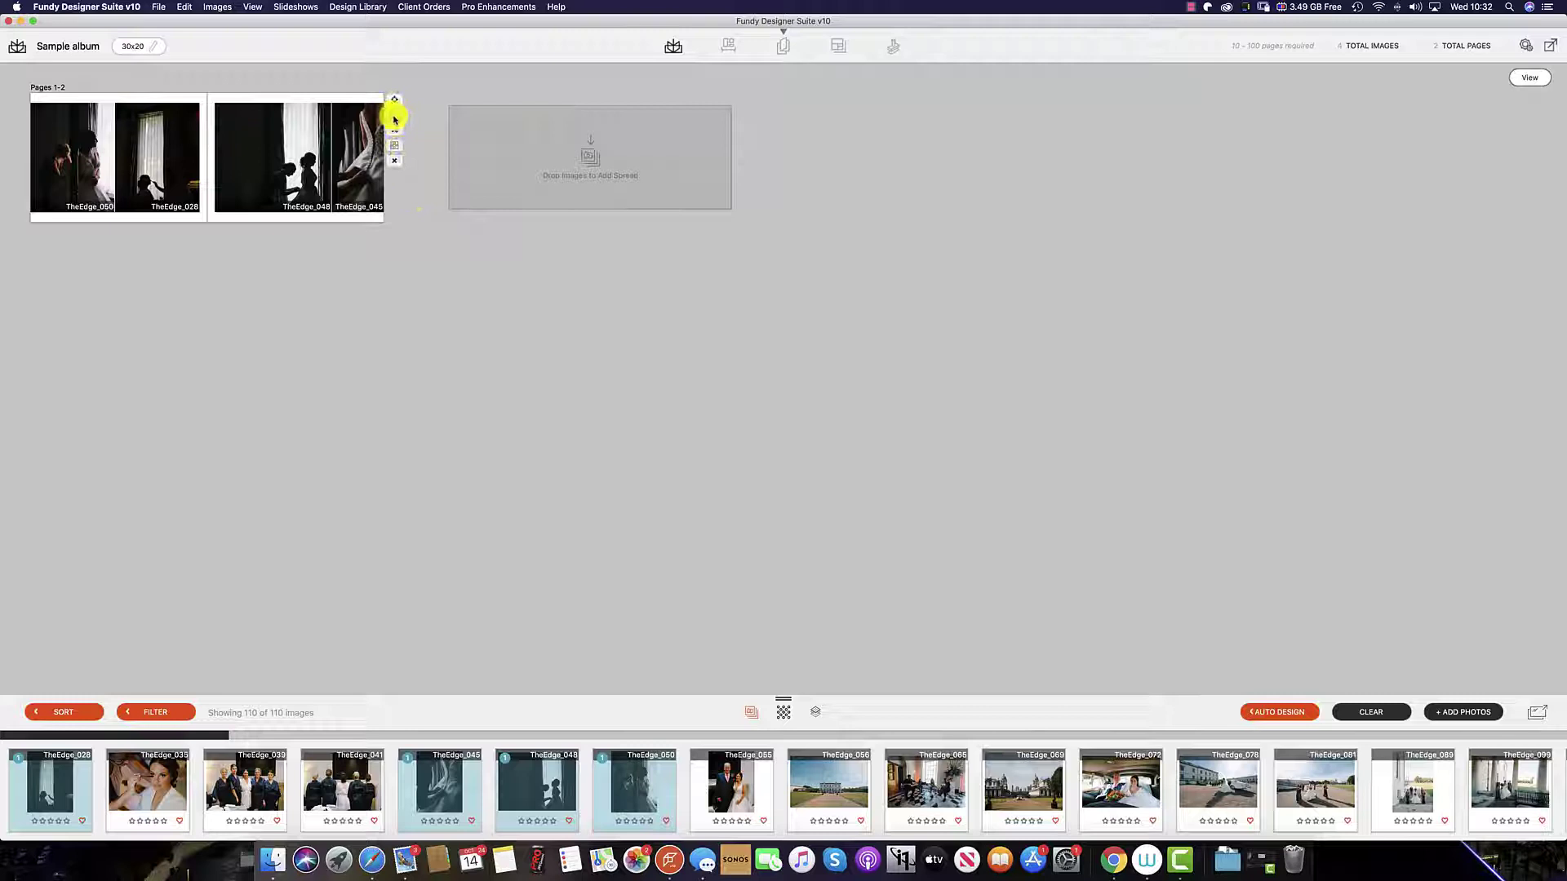
left_click(394, 118)
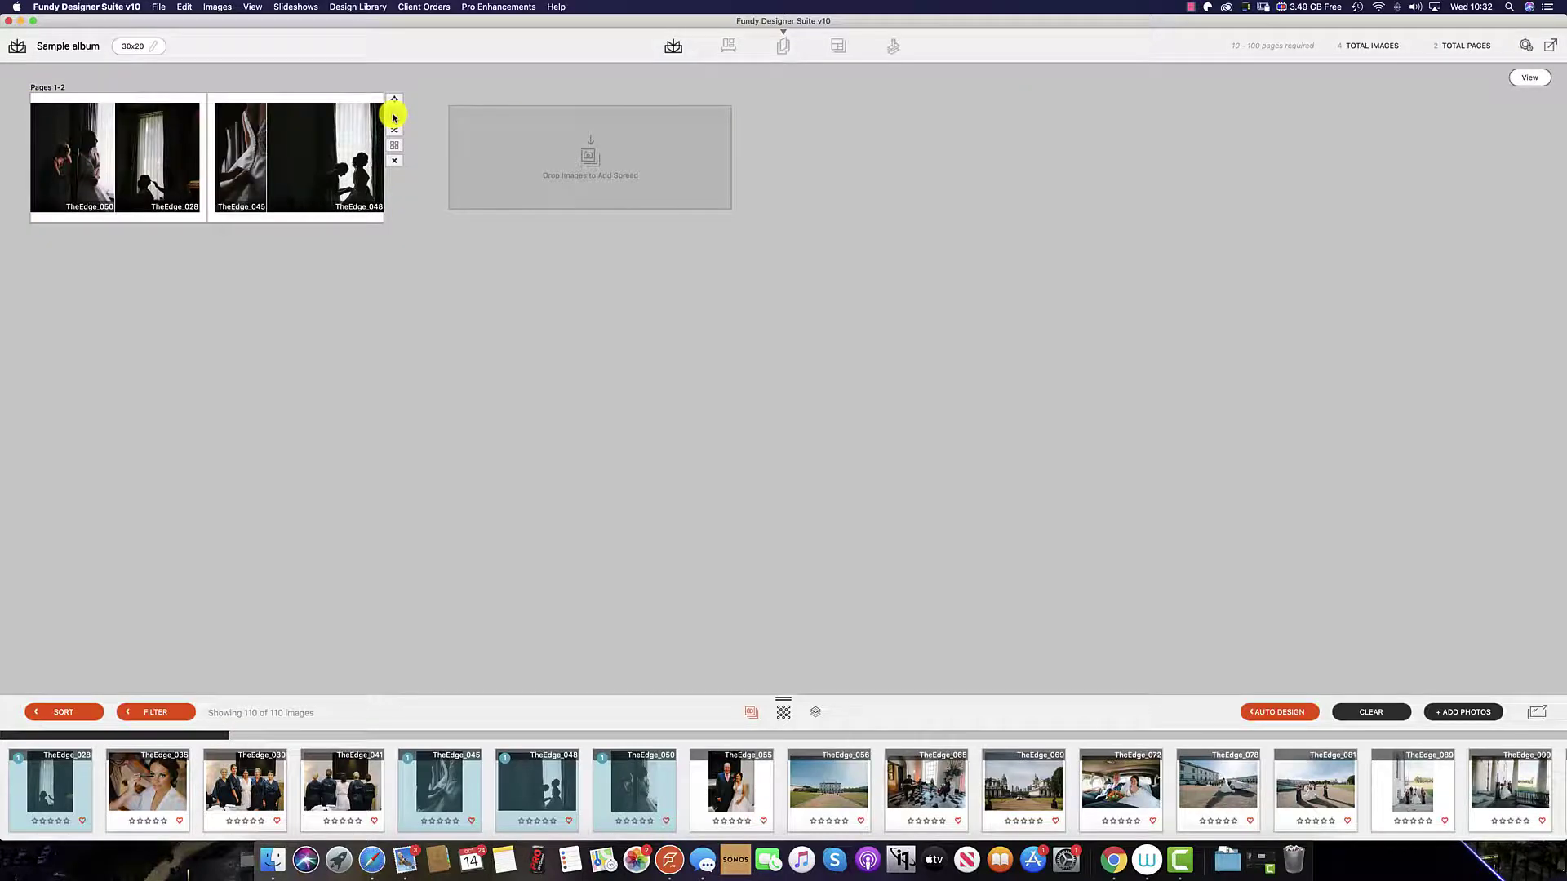
left_click(394, 118)
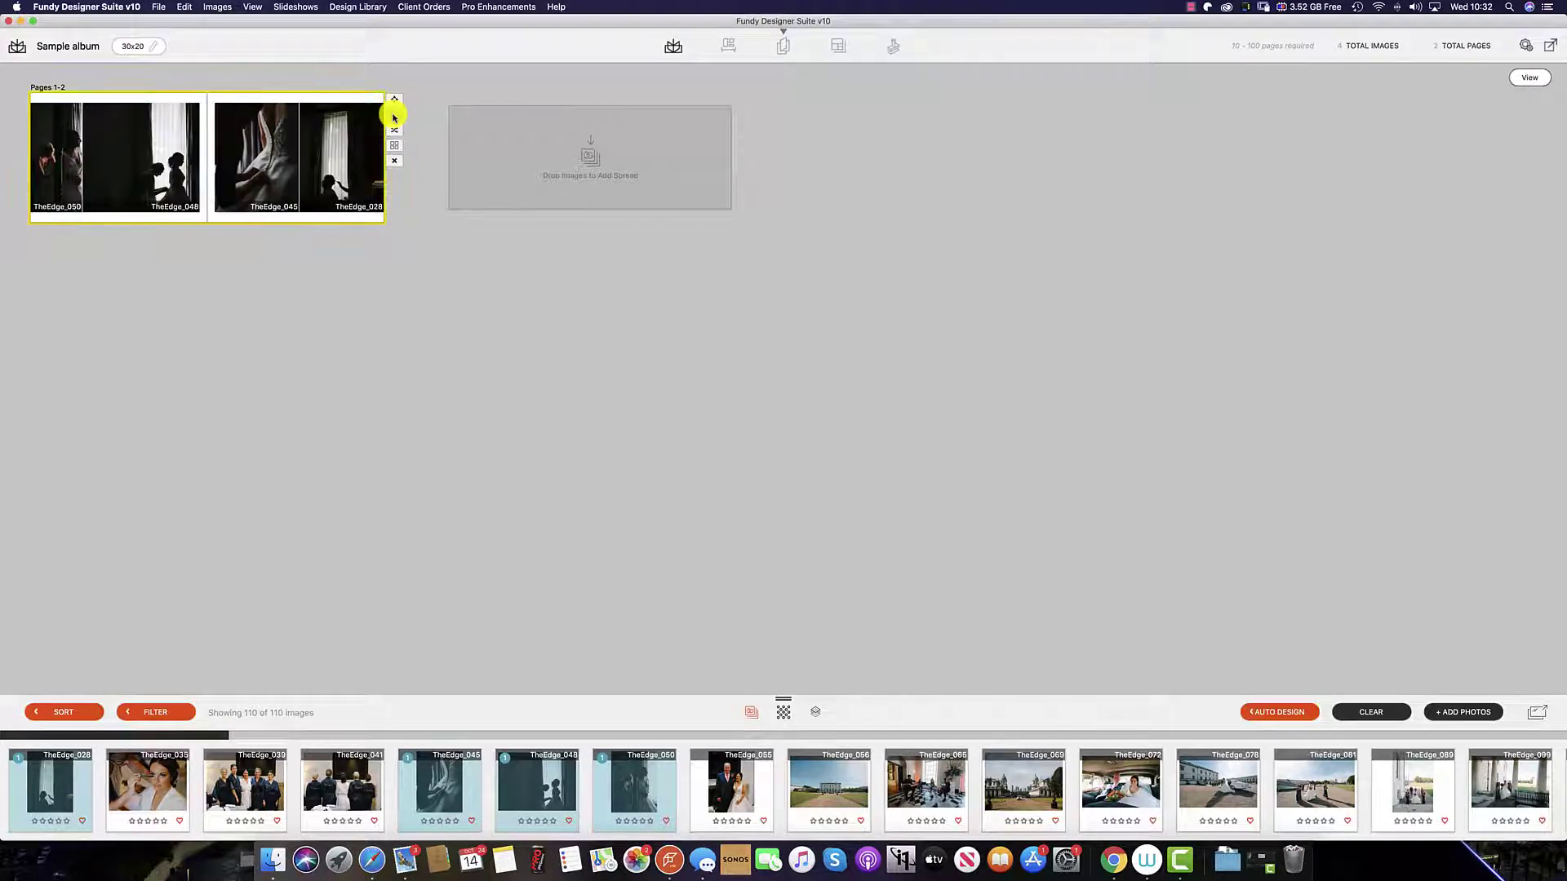
left_click(394, 118)
left_click(394, 119)
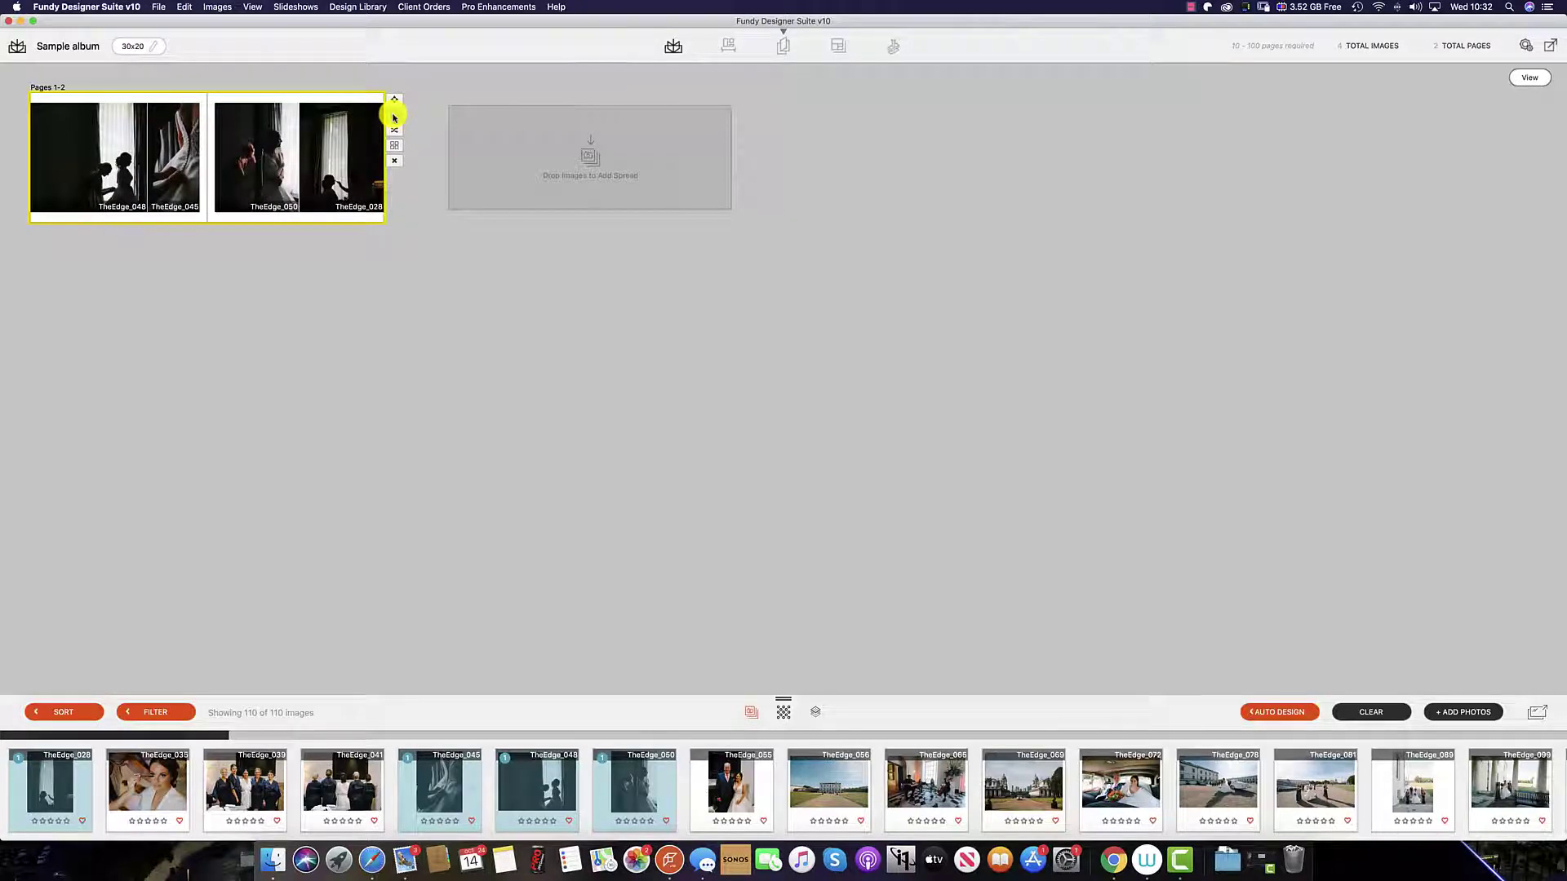
left_click(394, 118)
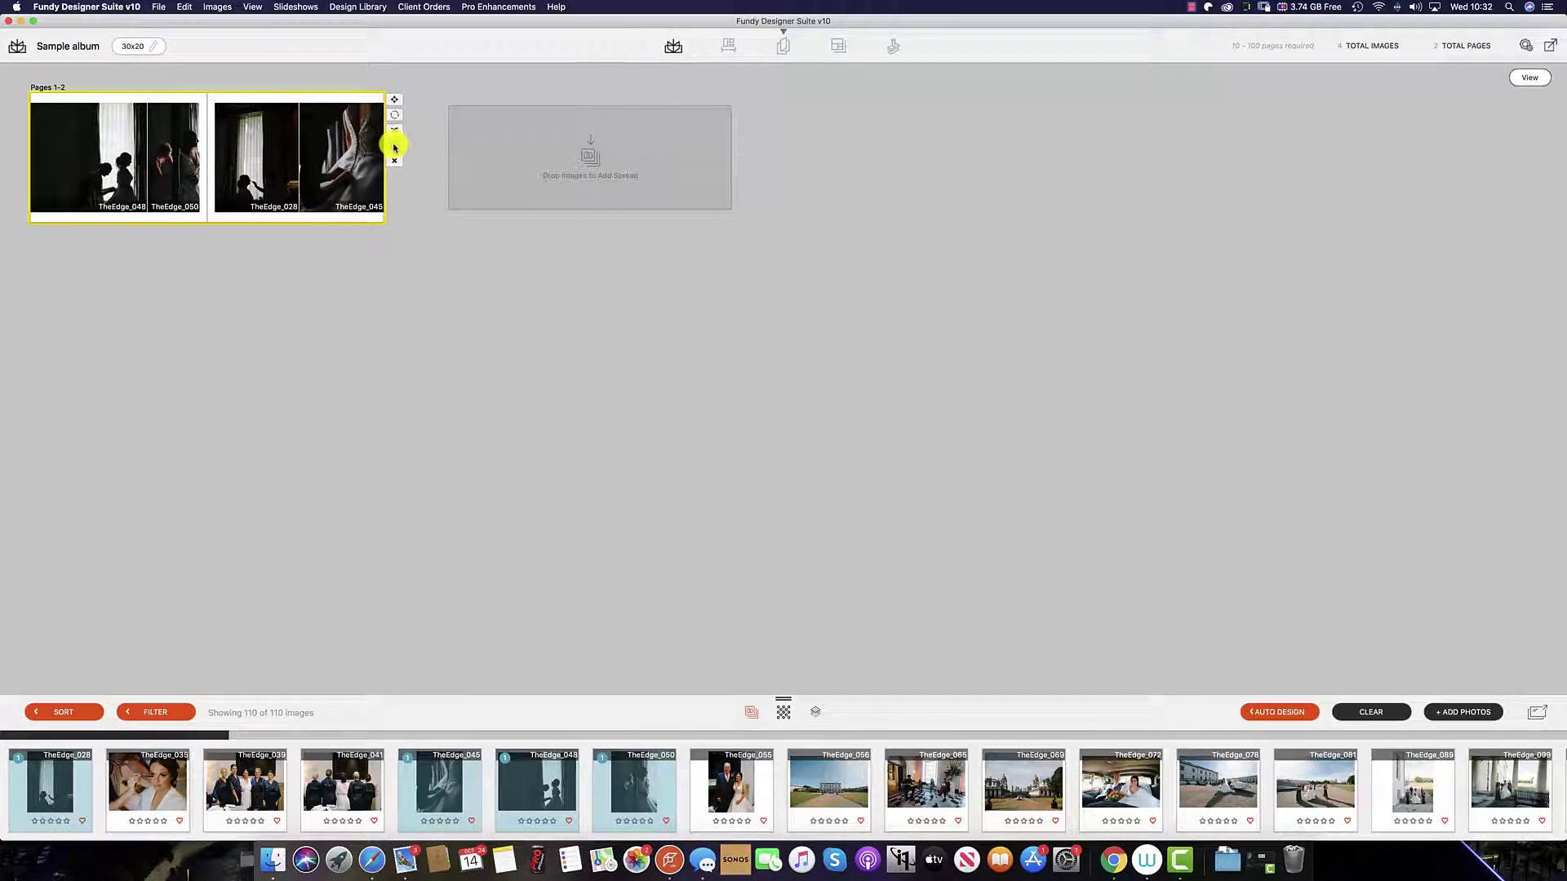
left_click(394, 147)
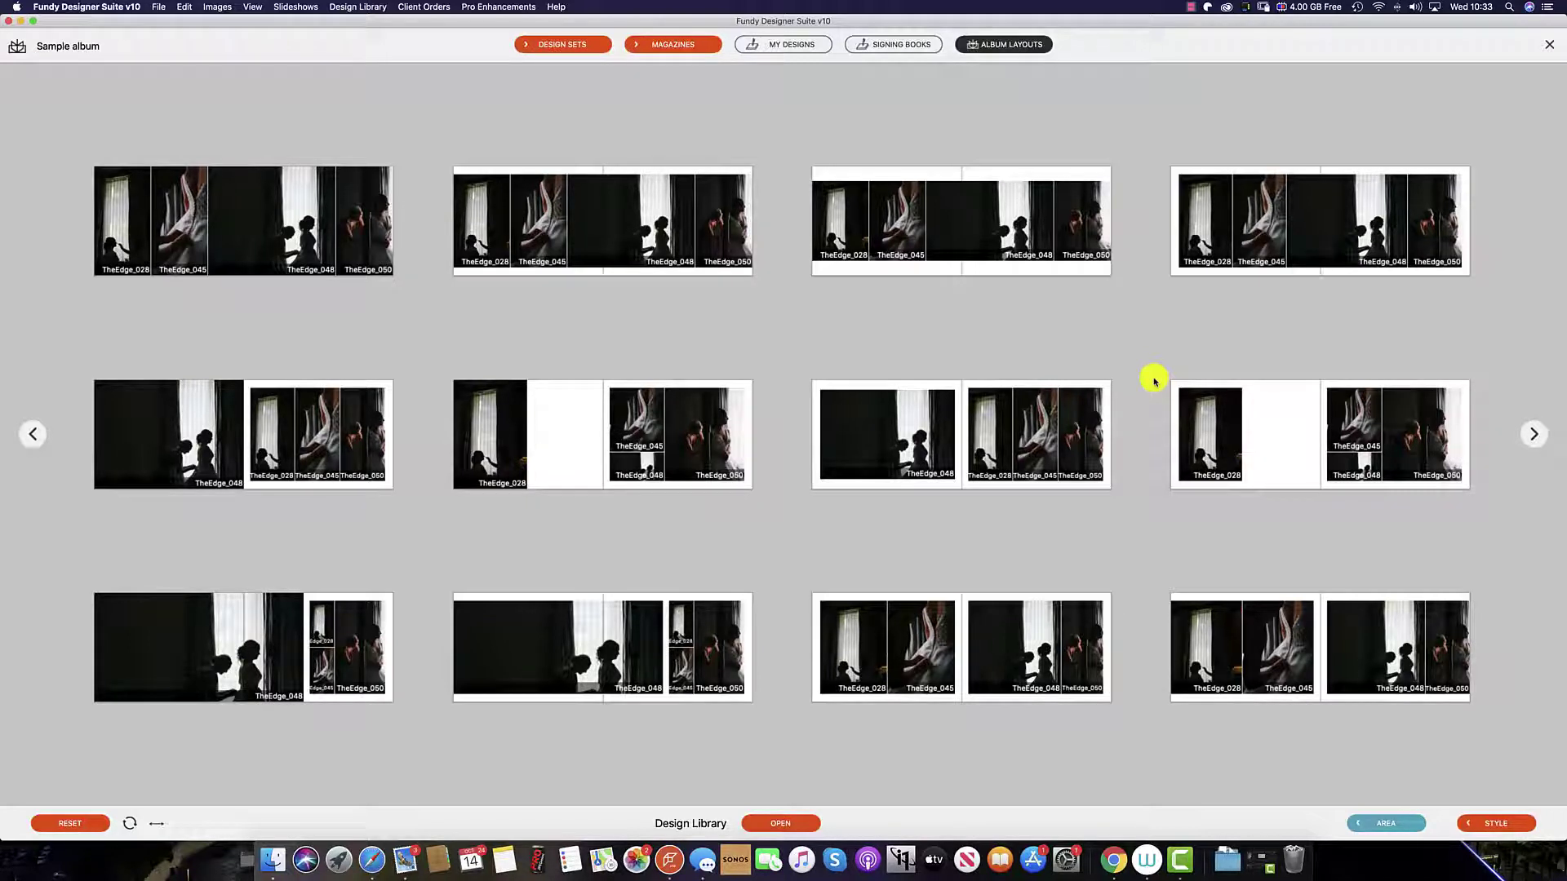
Step: Cycle the Album Layouts arrangements and apply the TheEdge_048-left, three-photos-right layout
left_click(1530, 436)
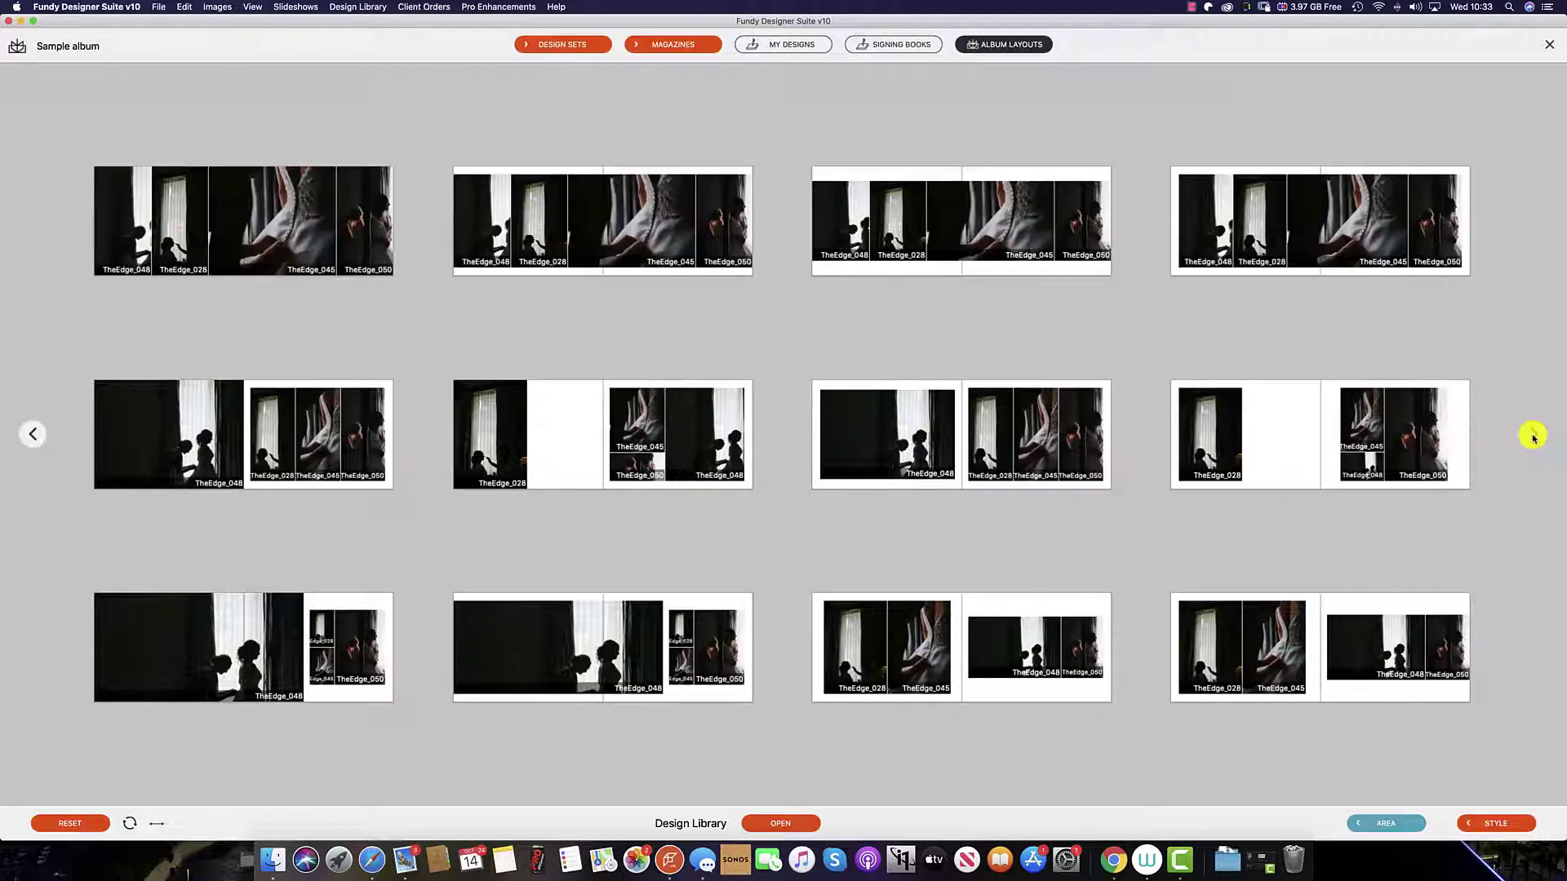
left_click(1532, 436)
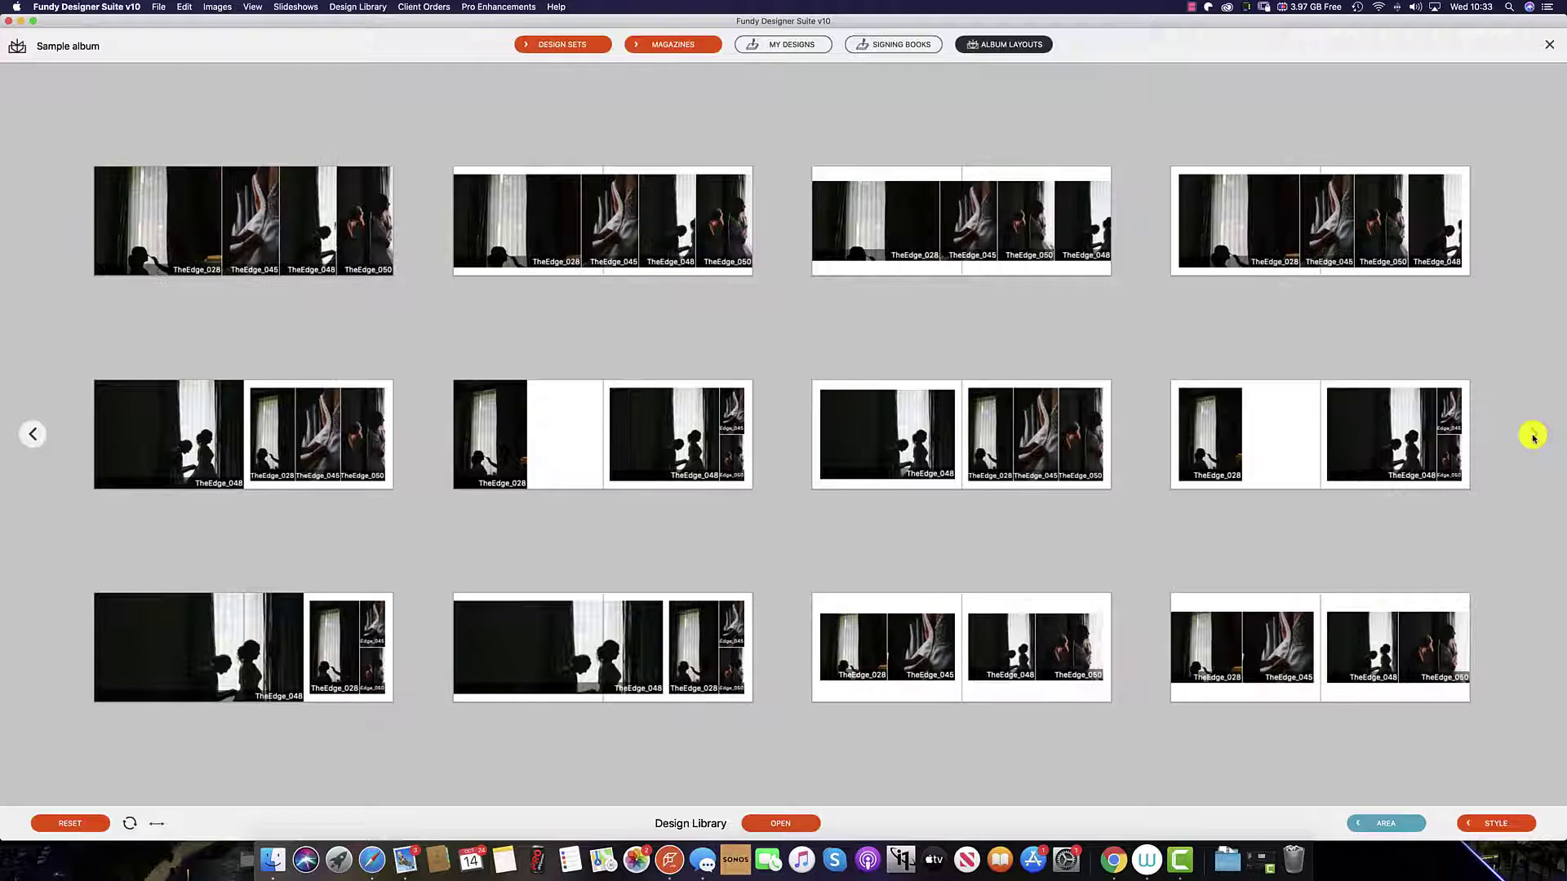
left_click(1533, 437)
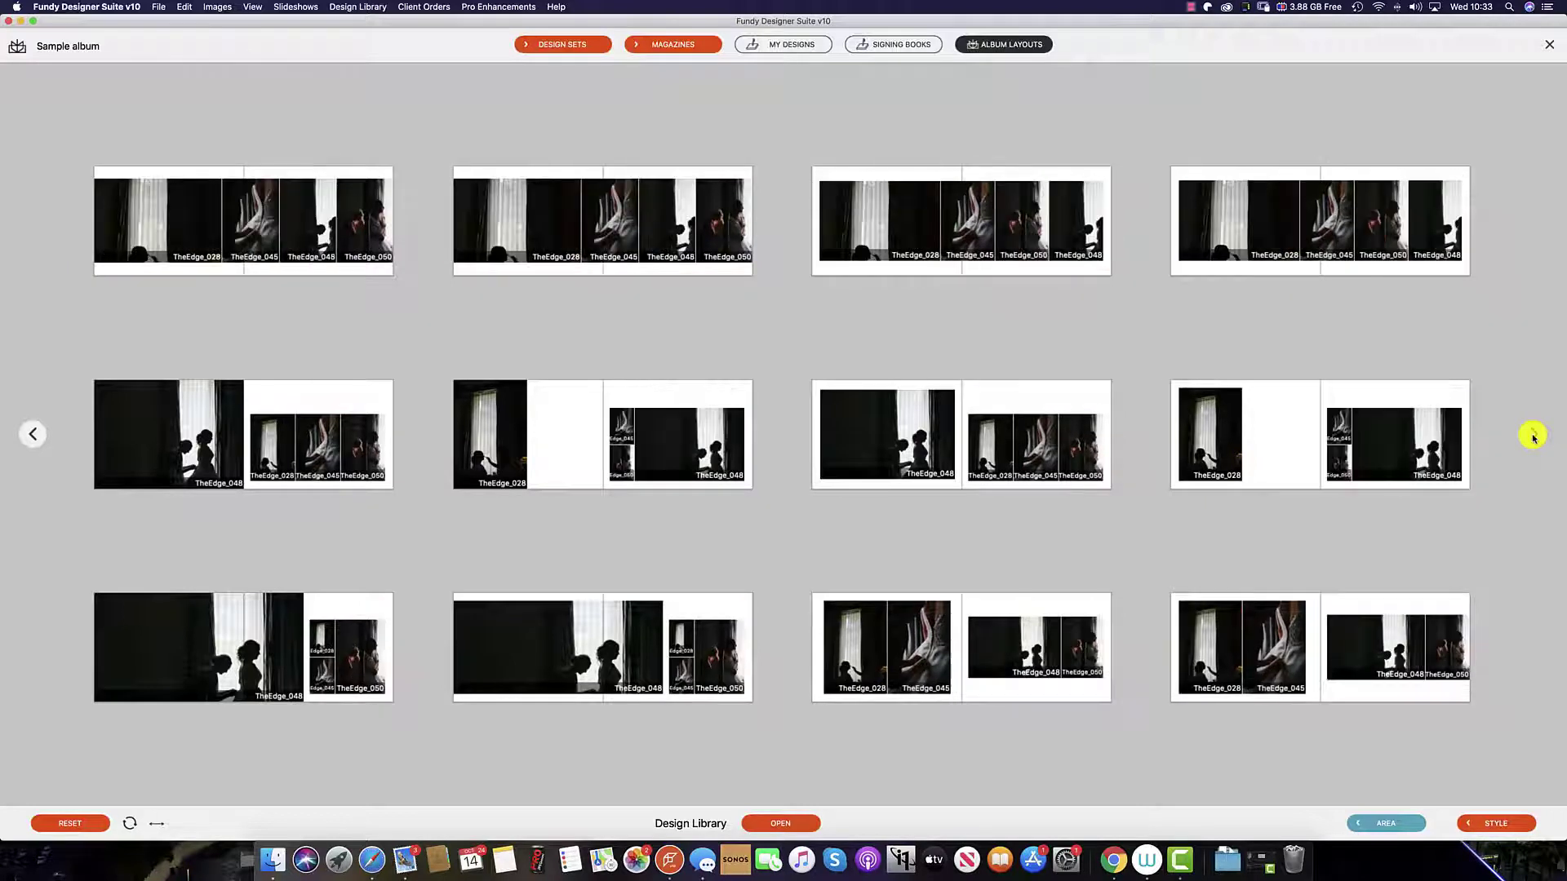
left_click(1533, 437)
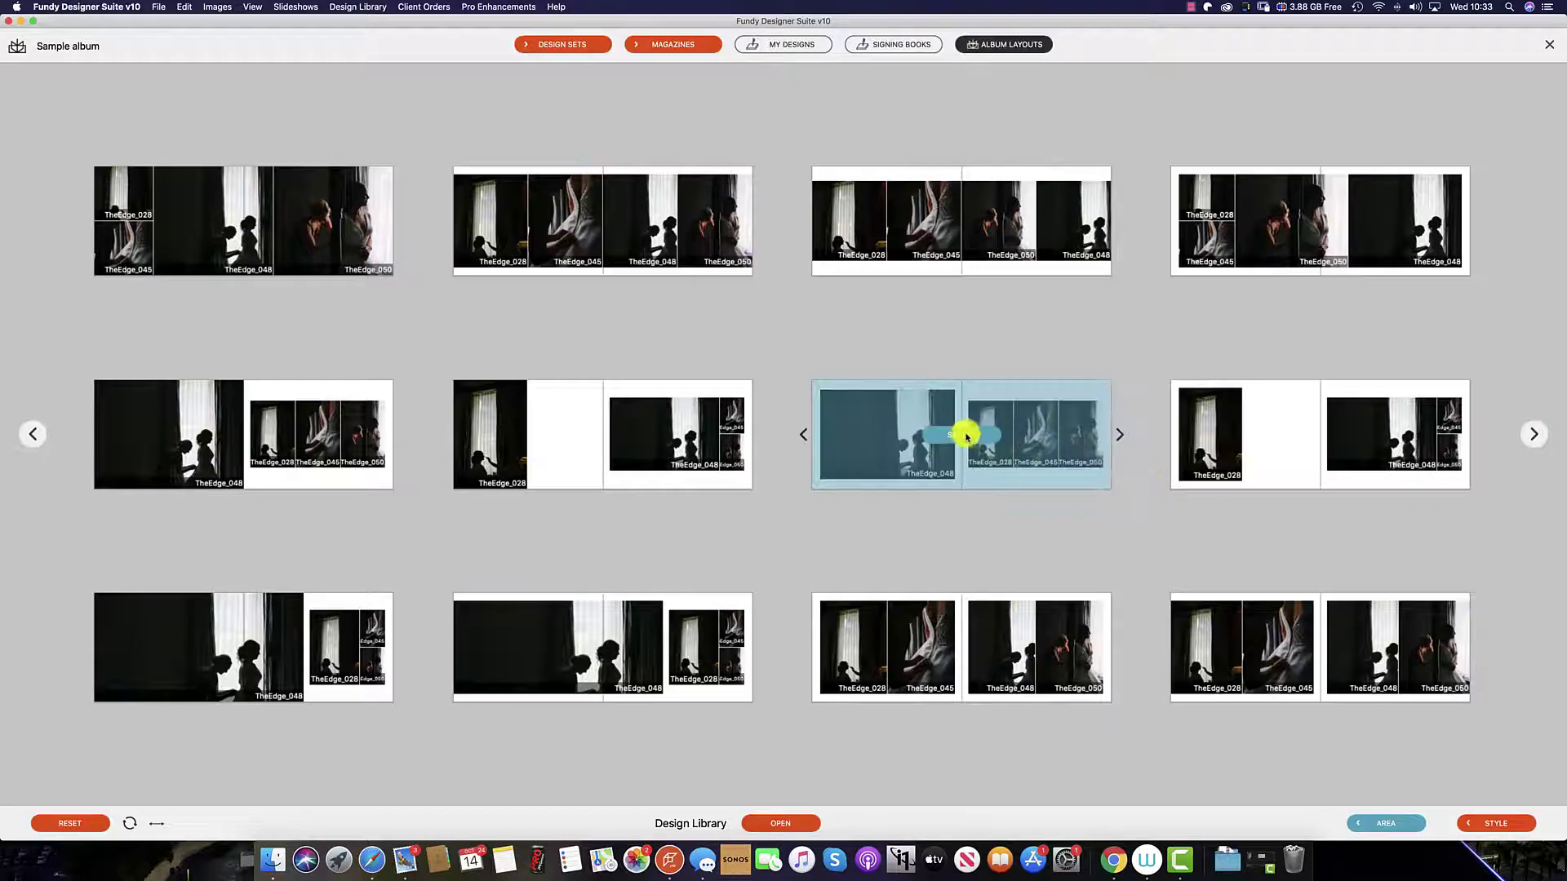
left_click(964, 434)
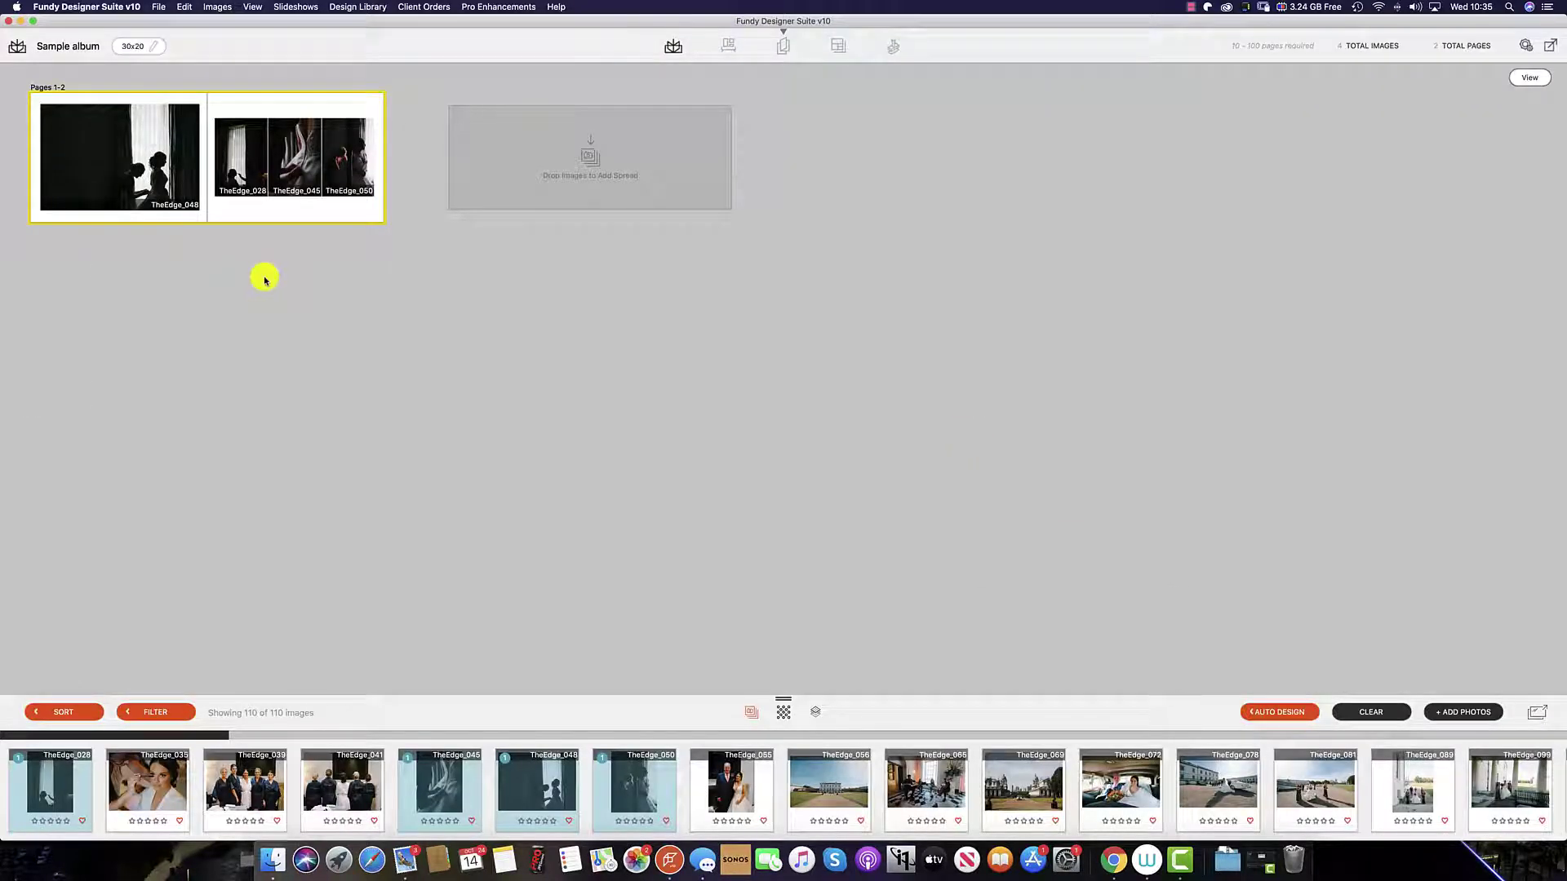
Step: Swap TheEdge_050 with 045 on the right page, then move TheEdge_048 to its own spread
mouse_move(304, 150)
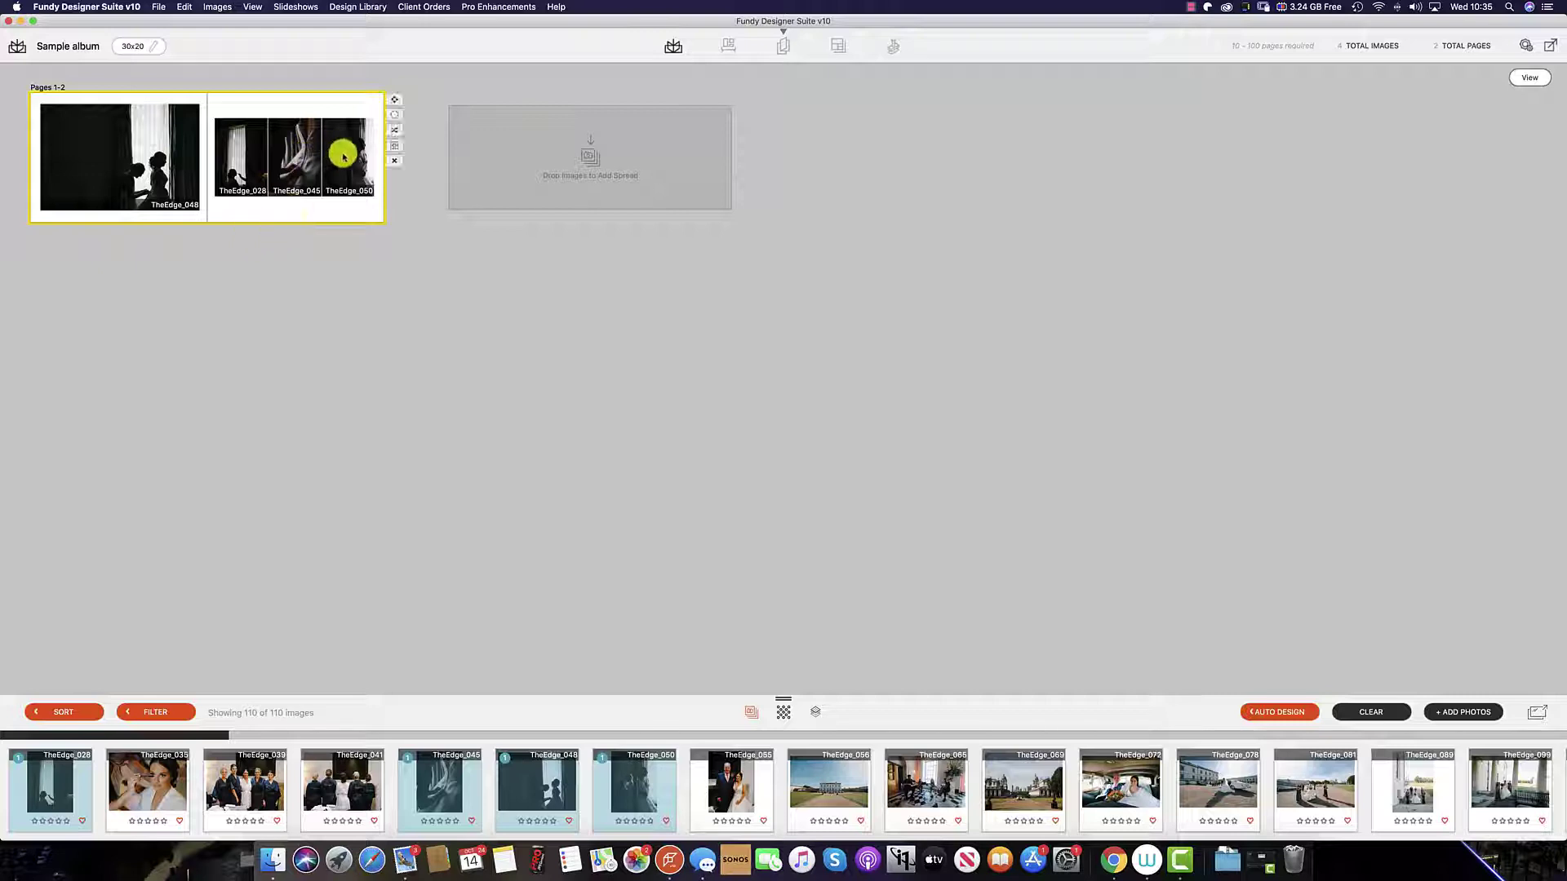
left_click_drag(353, 151, 133, 154)
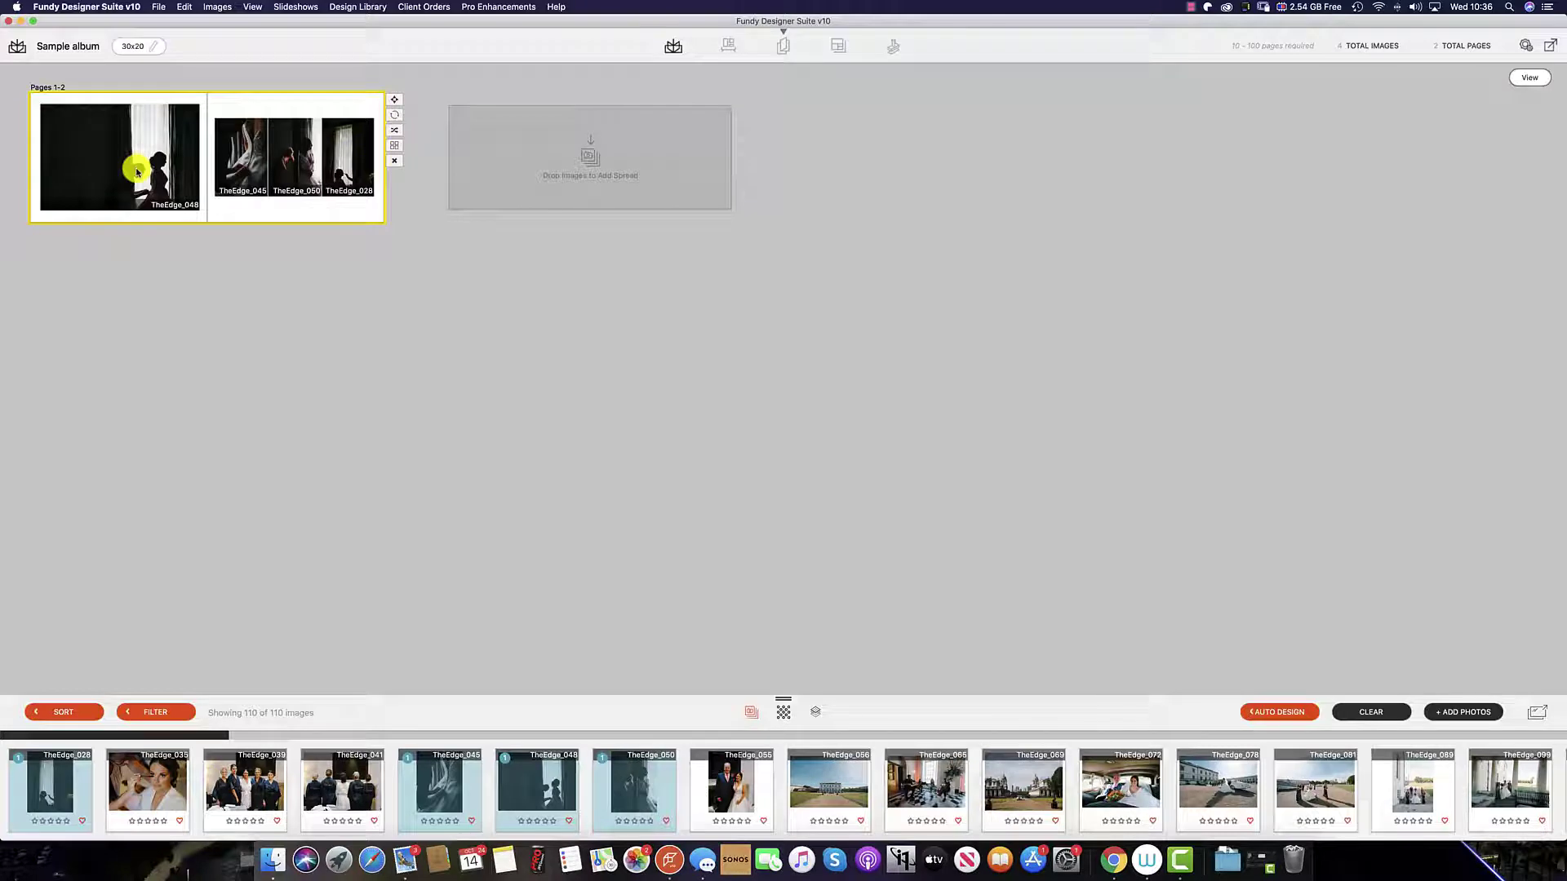
left_click_drag(123, 155, 533, 152)
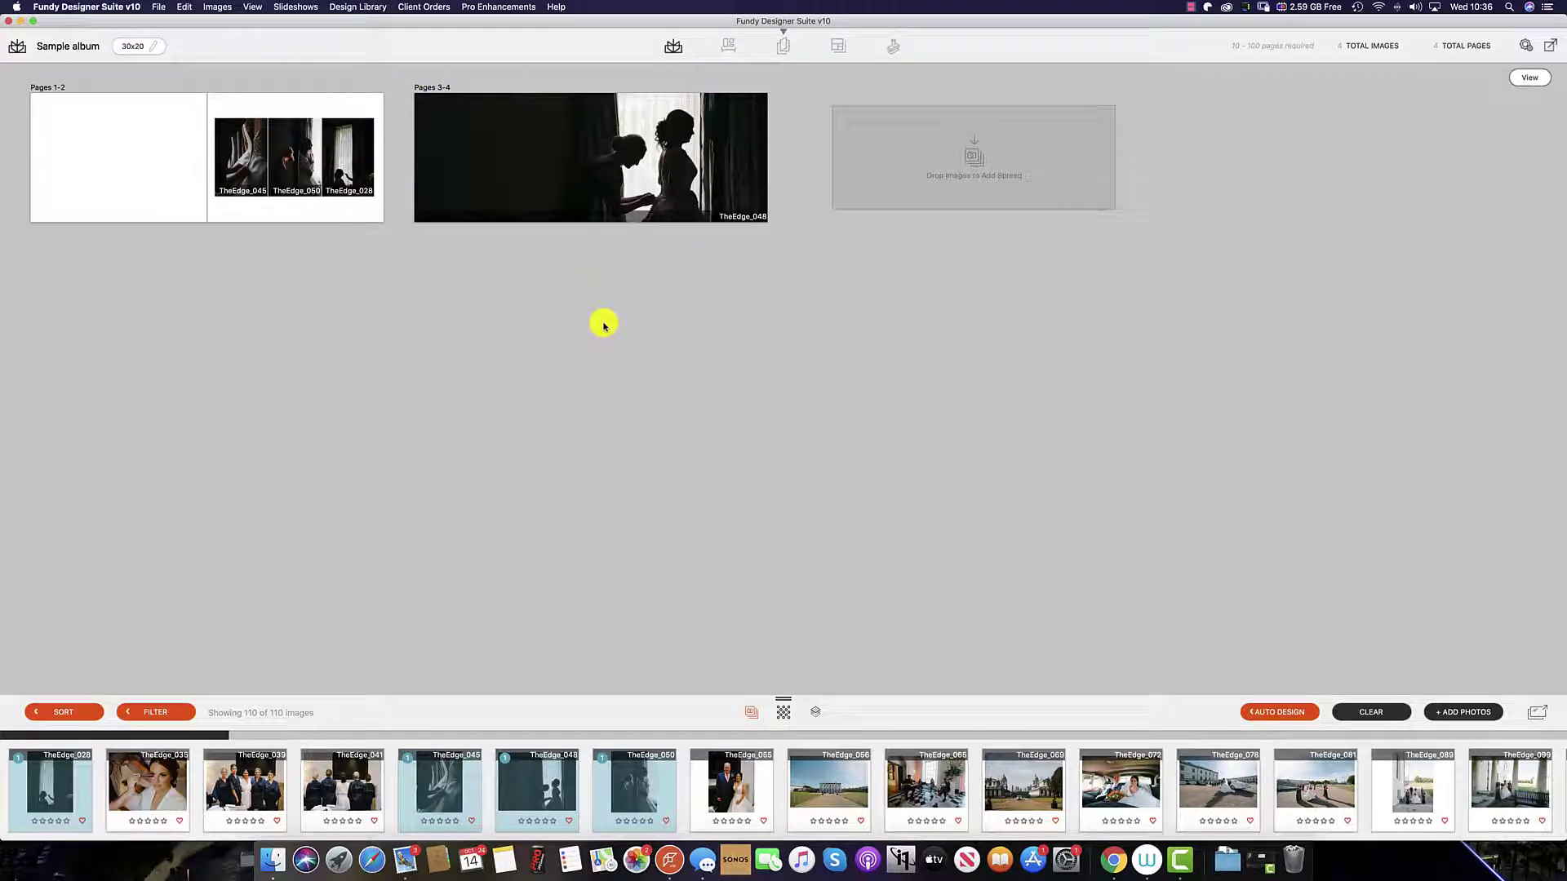
mouse_move(130, 147)
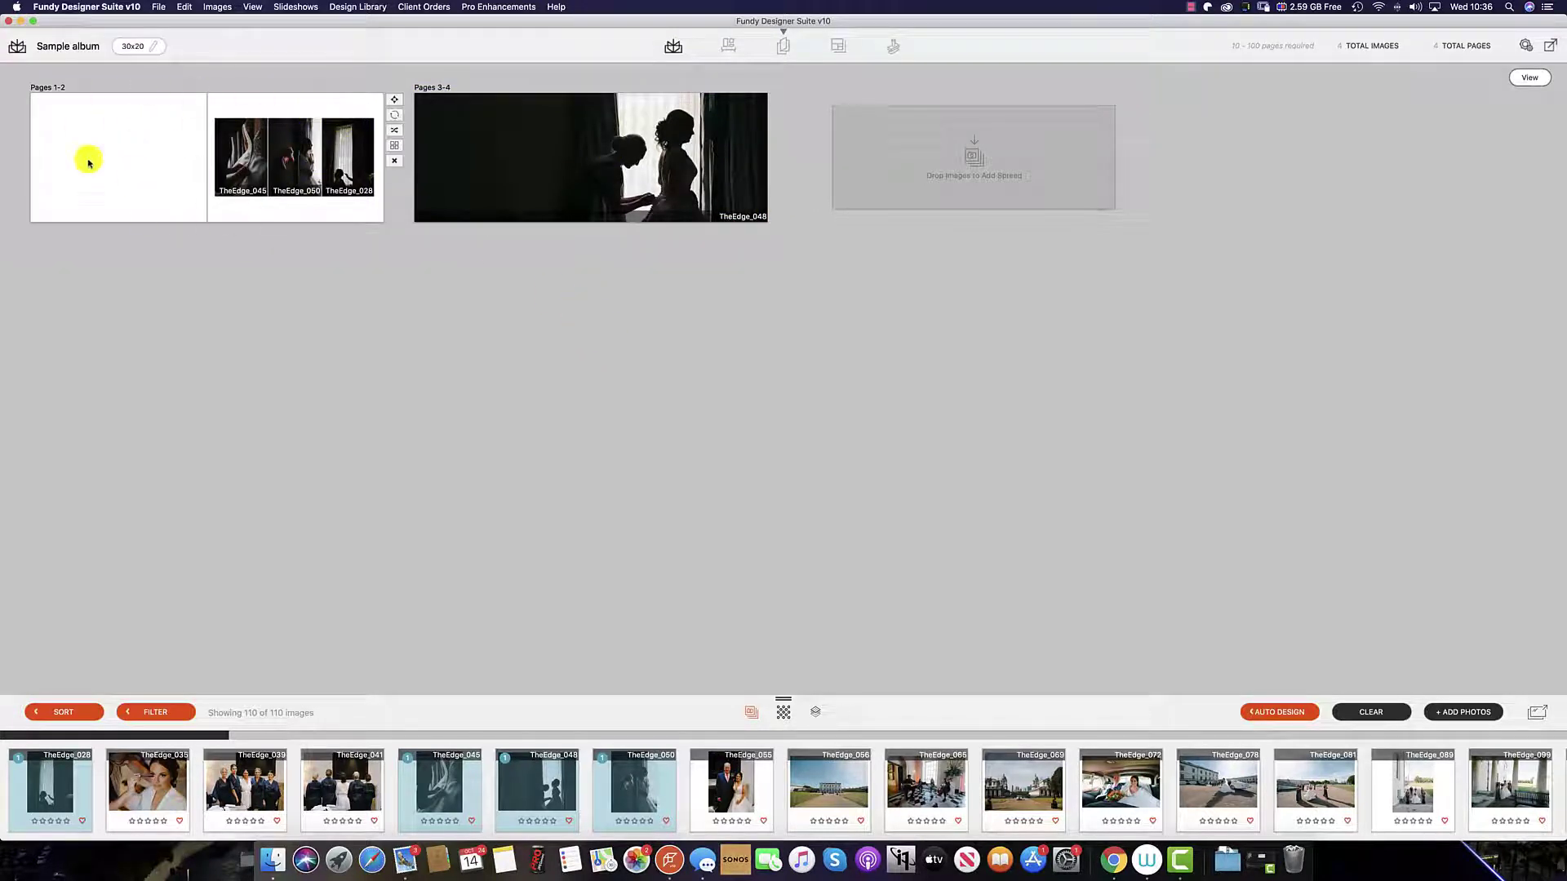
Step: Apply a one-left, two-right library layout to Pages 1-2 and place TheEdge_045 on the left page
left_click(398, 148)
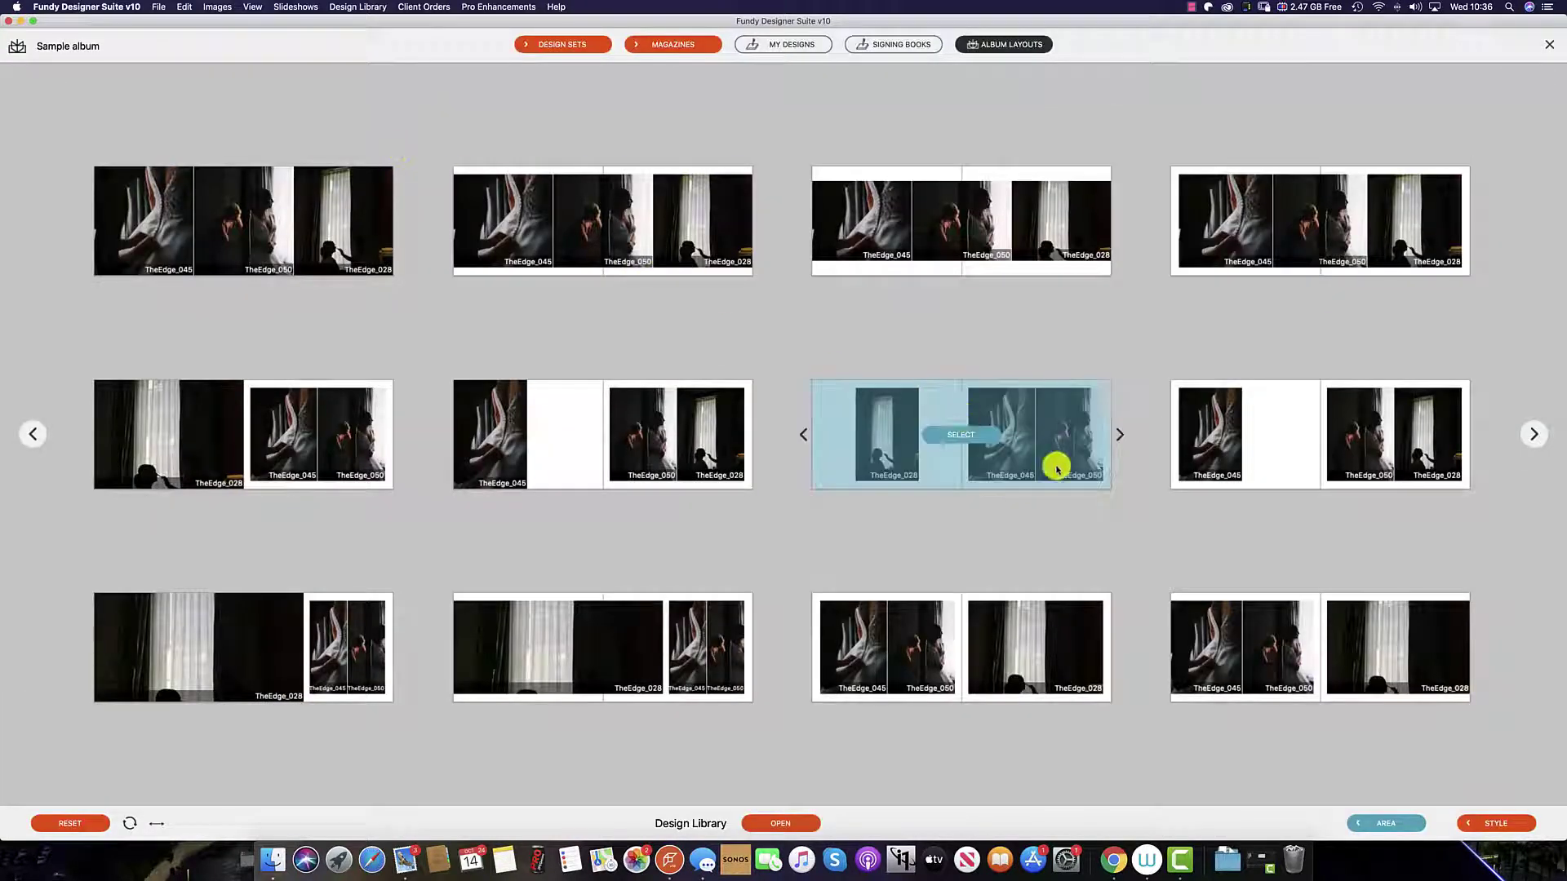
left_click(966, 434)
left_click_drag(264, 173, 115, 159)
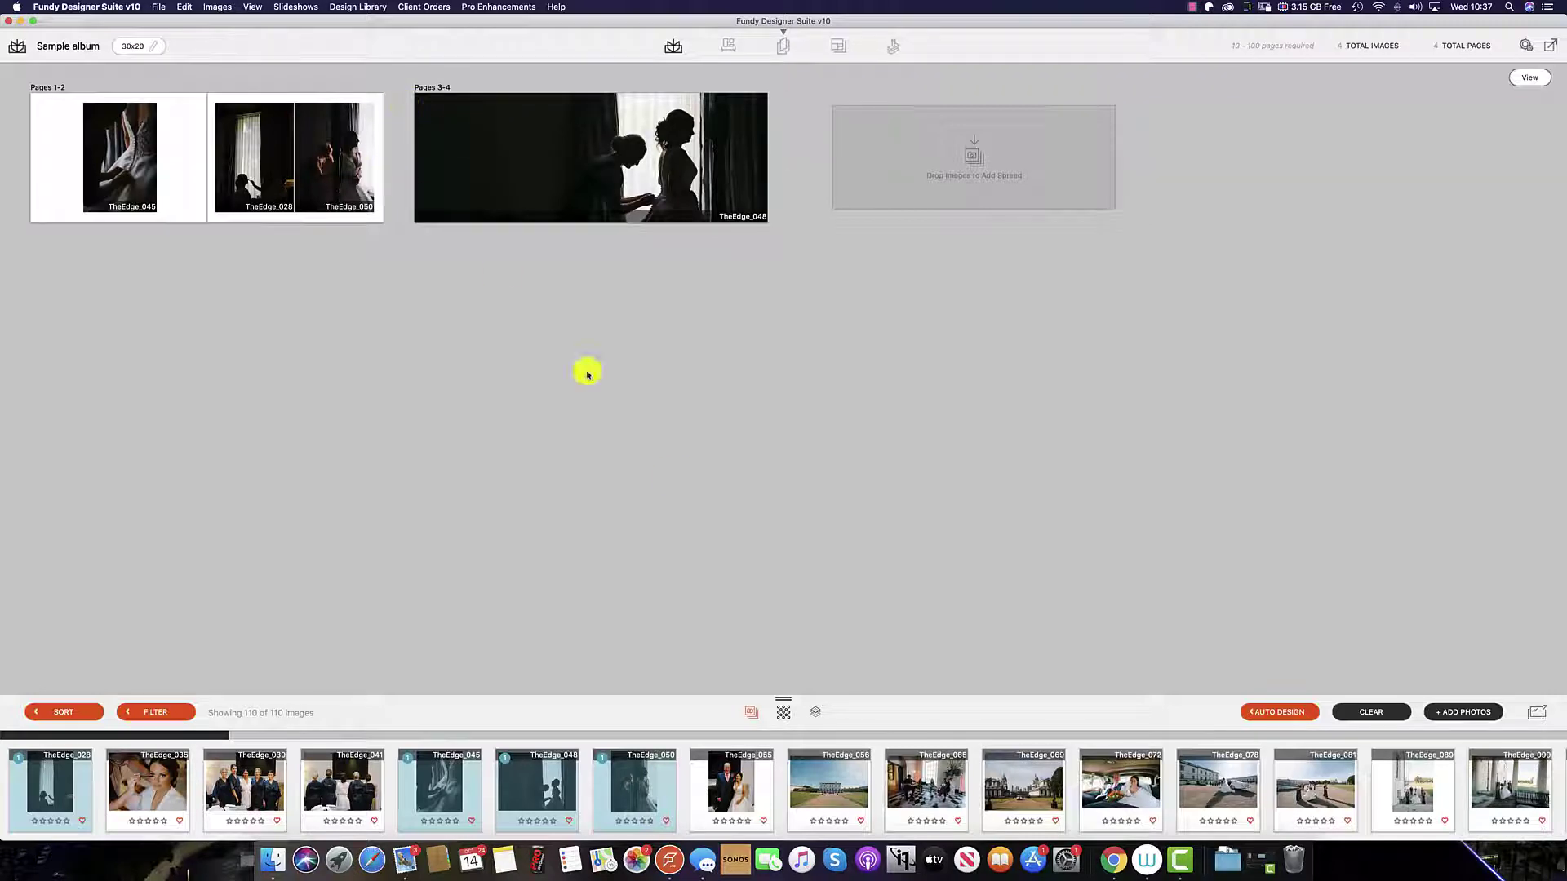
Step: Add a TheEdge_056 panorama spread, reposition the photo, and move the spread to the album's start
left_click_drag(834, 797, 407, 163)
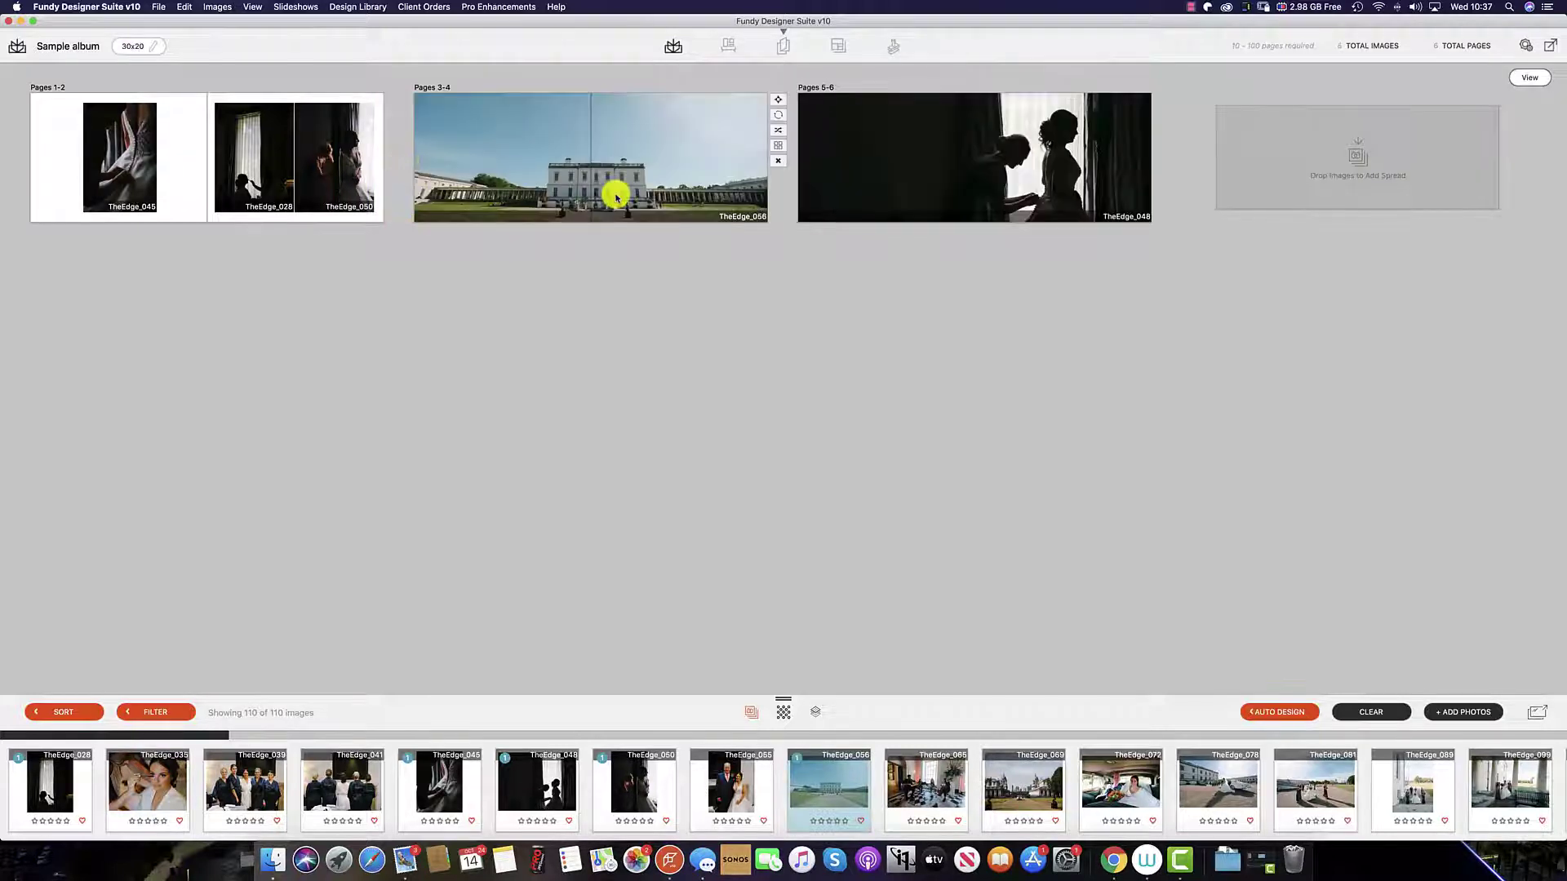
left_click_drag(616, 197, 614, 164)
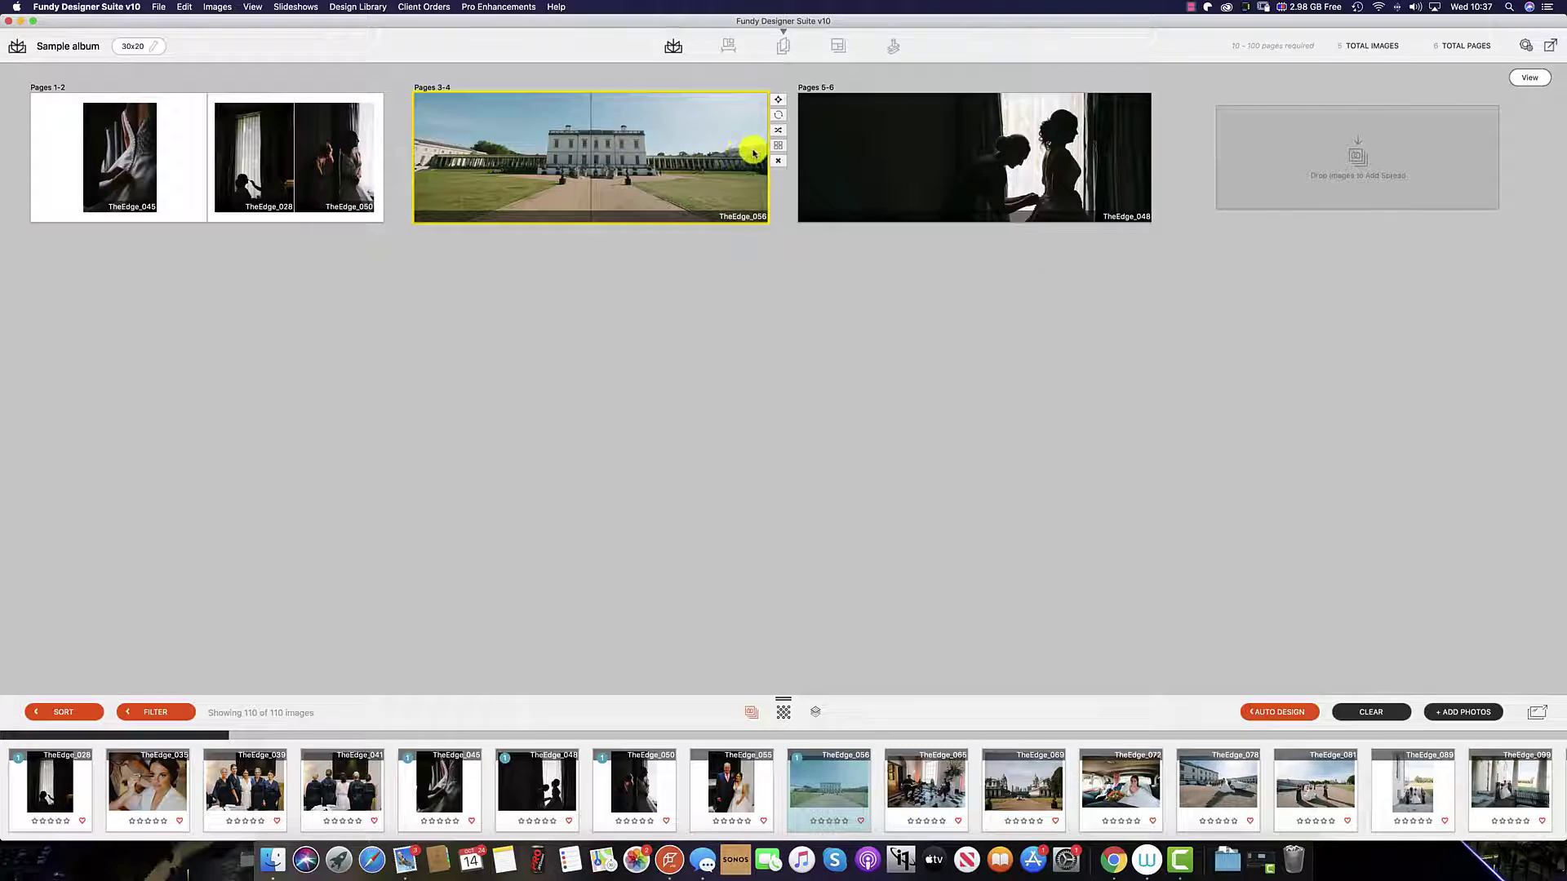
left_click_drag(778, 100, 438, 95)
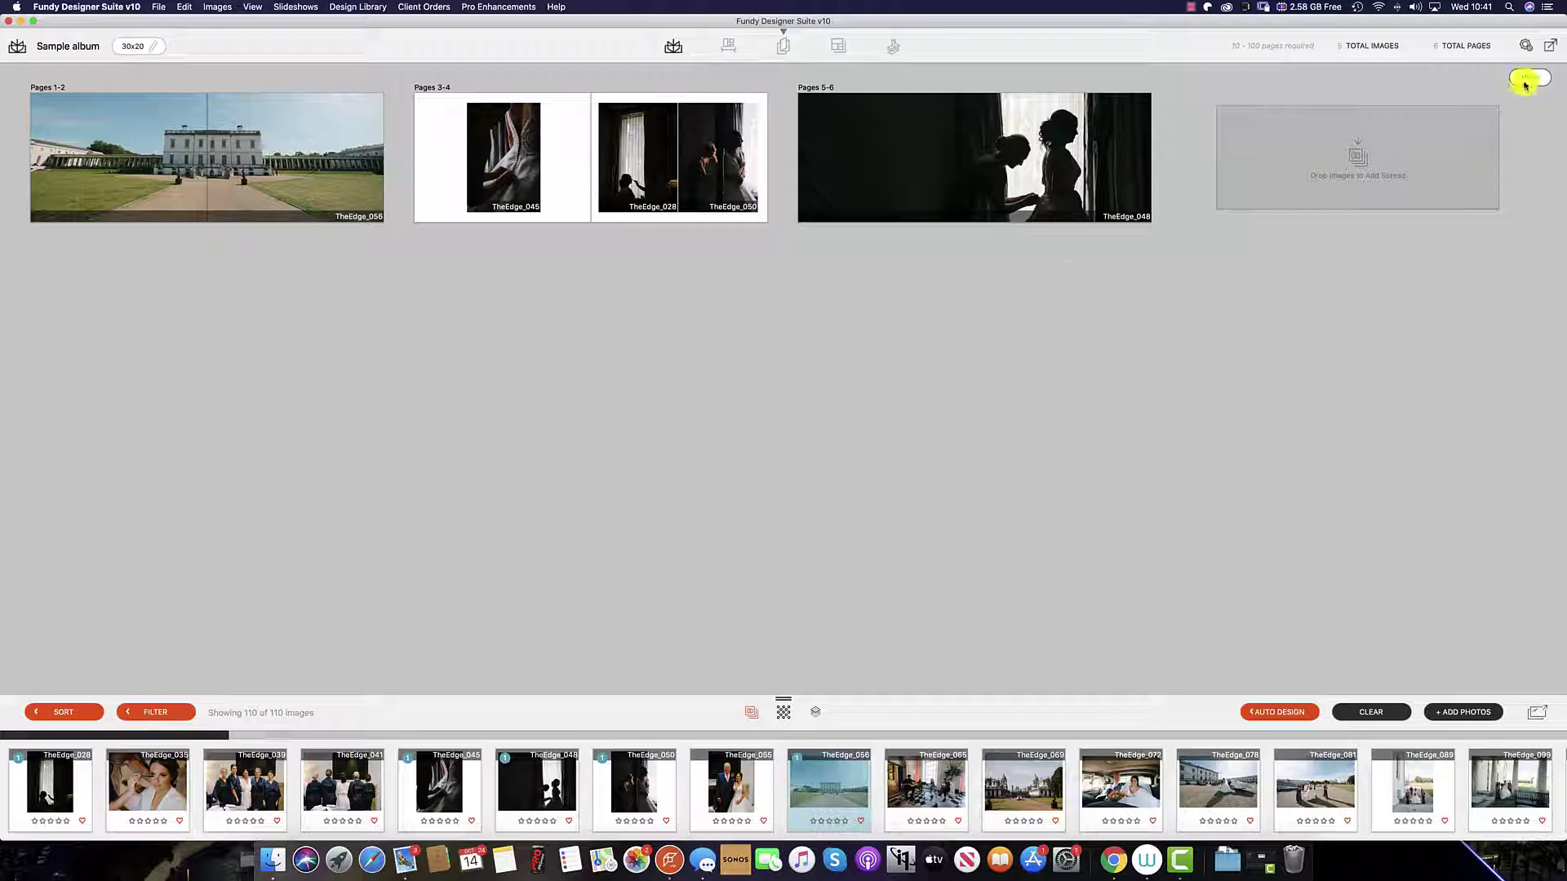
left_click(580, 161)
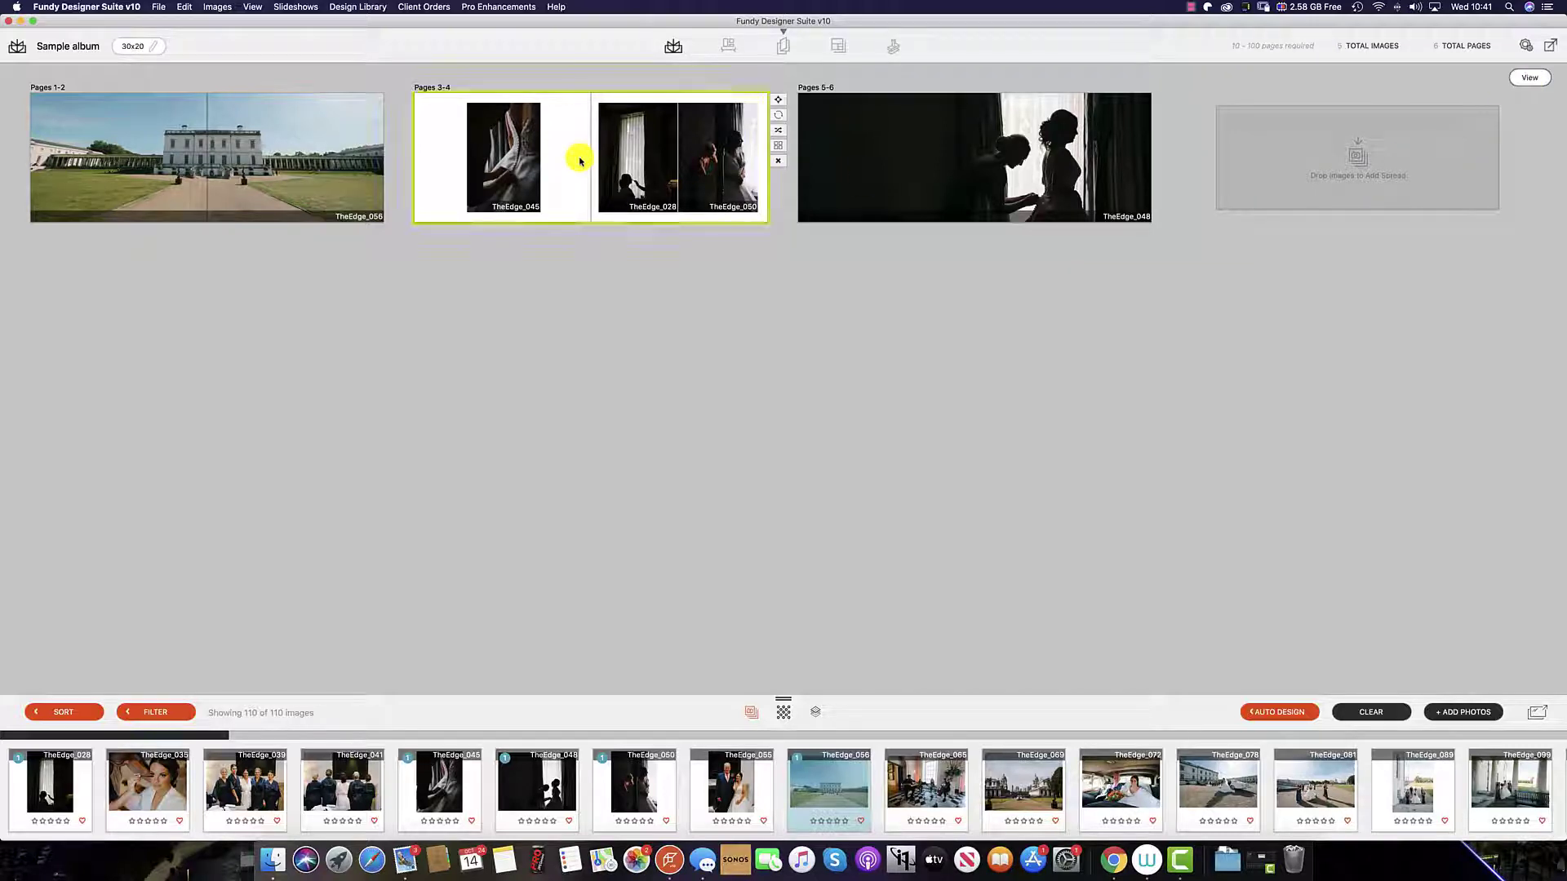
Step: Open Pages 3-4 for detailed editing and toggle the guides and bleed margins with P
double_click(580, 161)
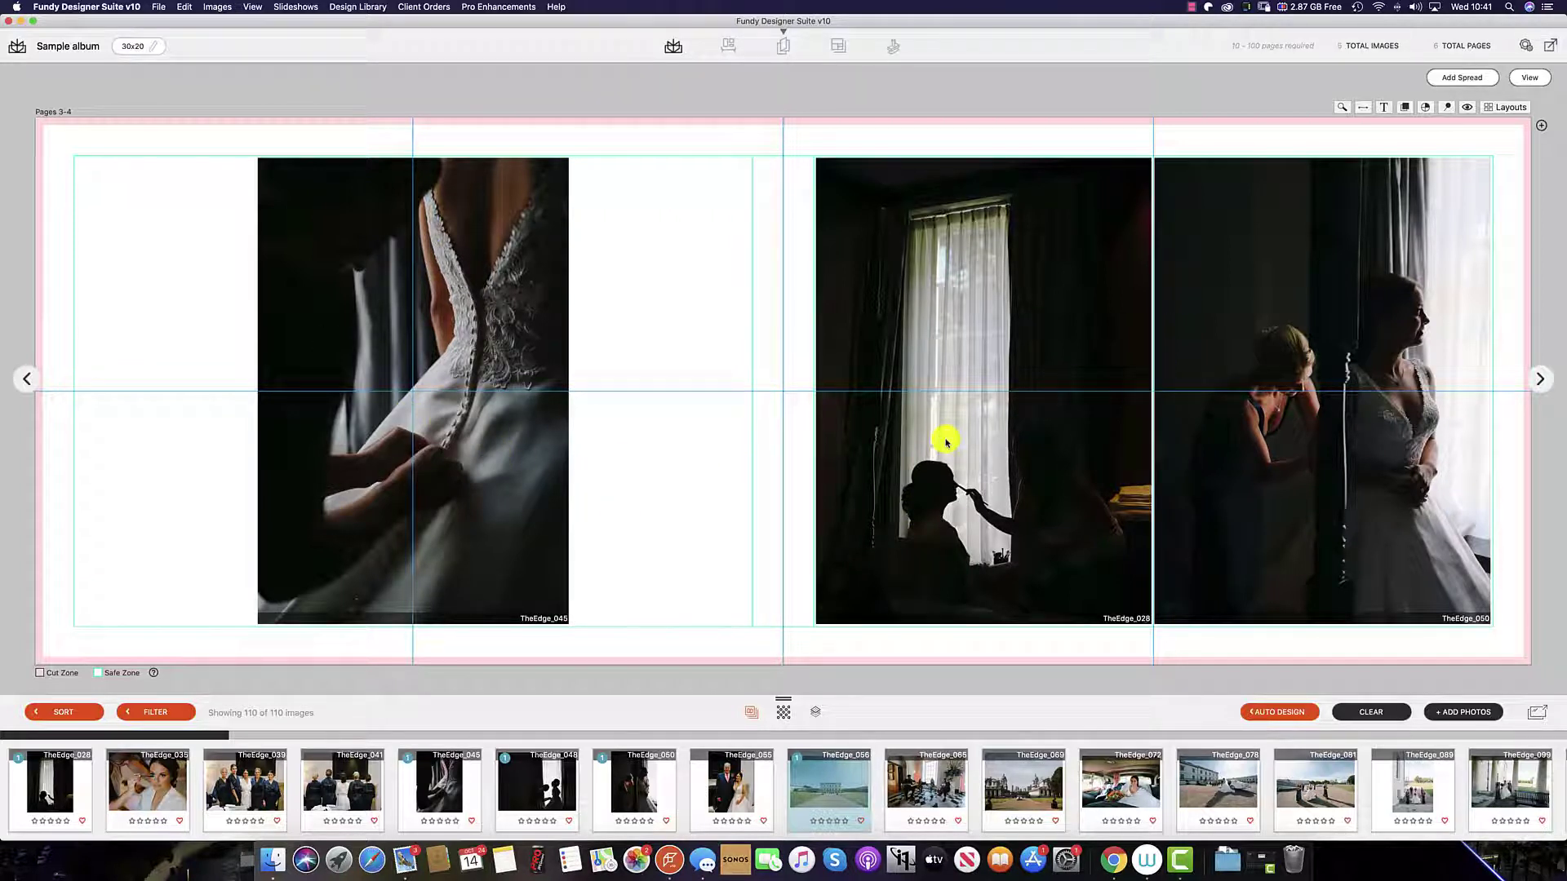
key("p")
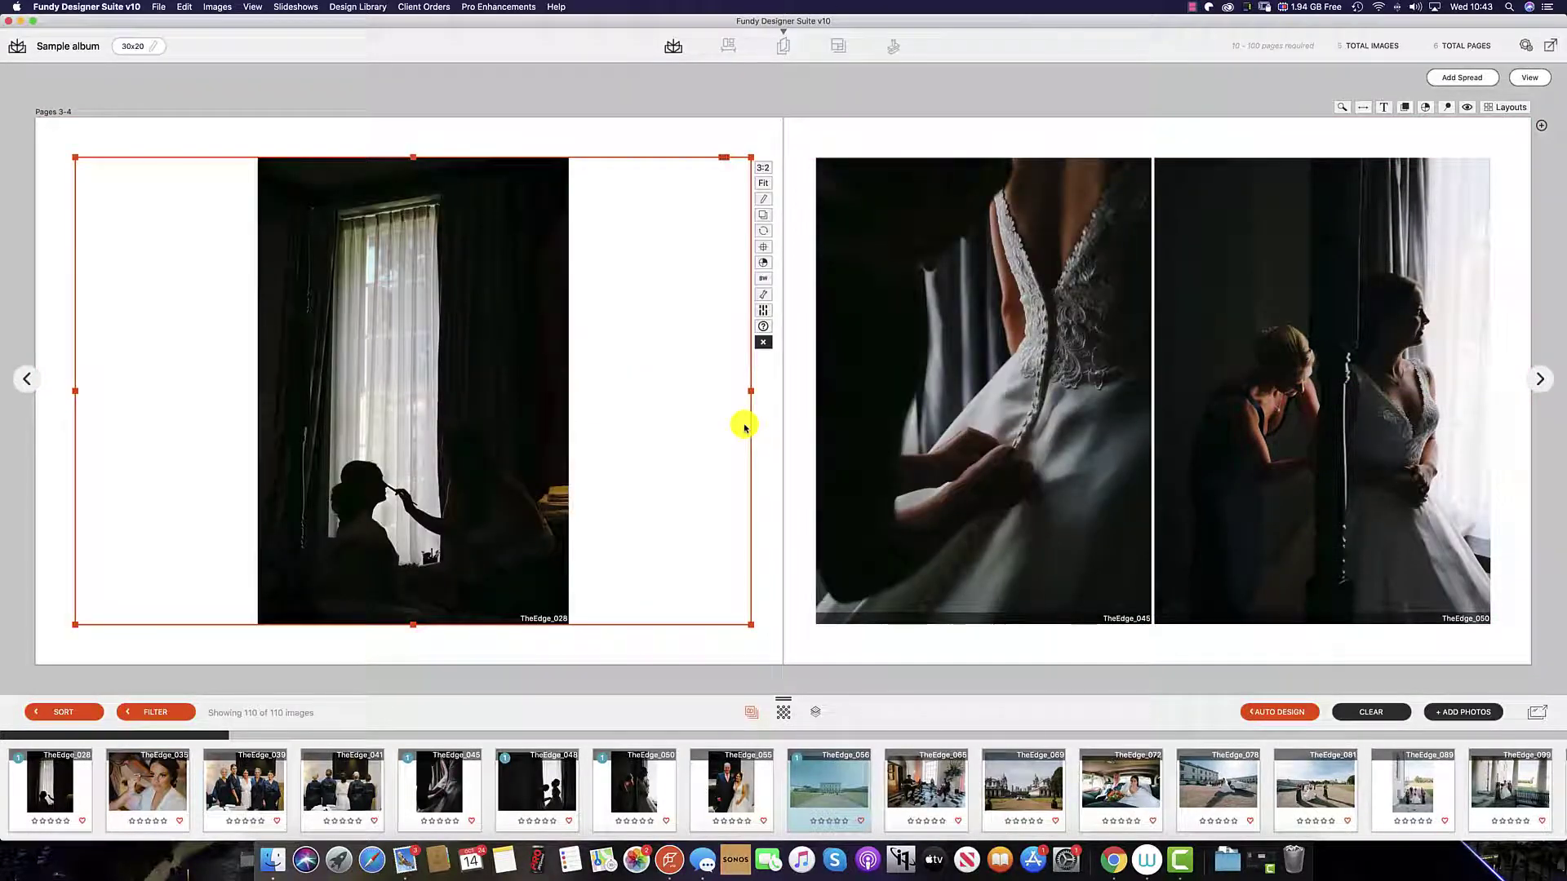
key("p")
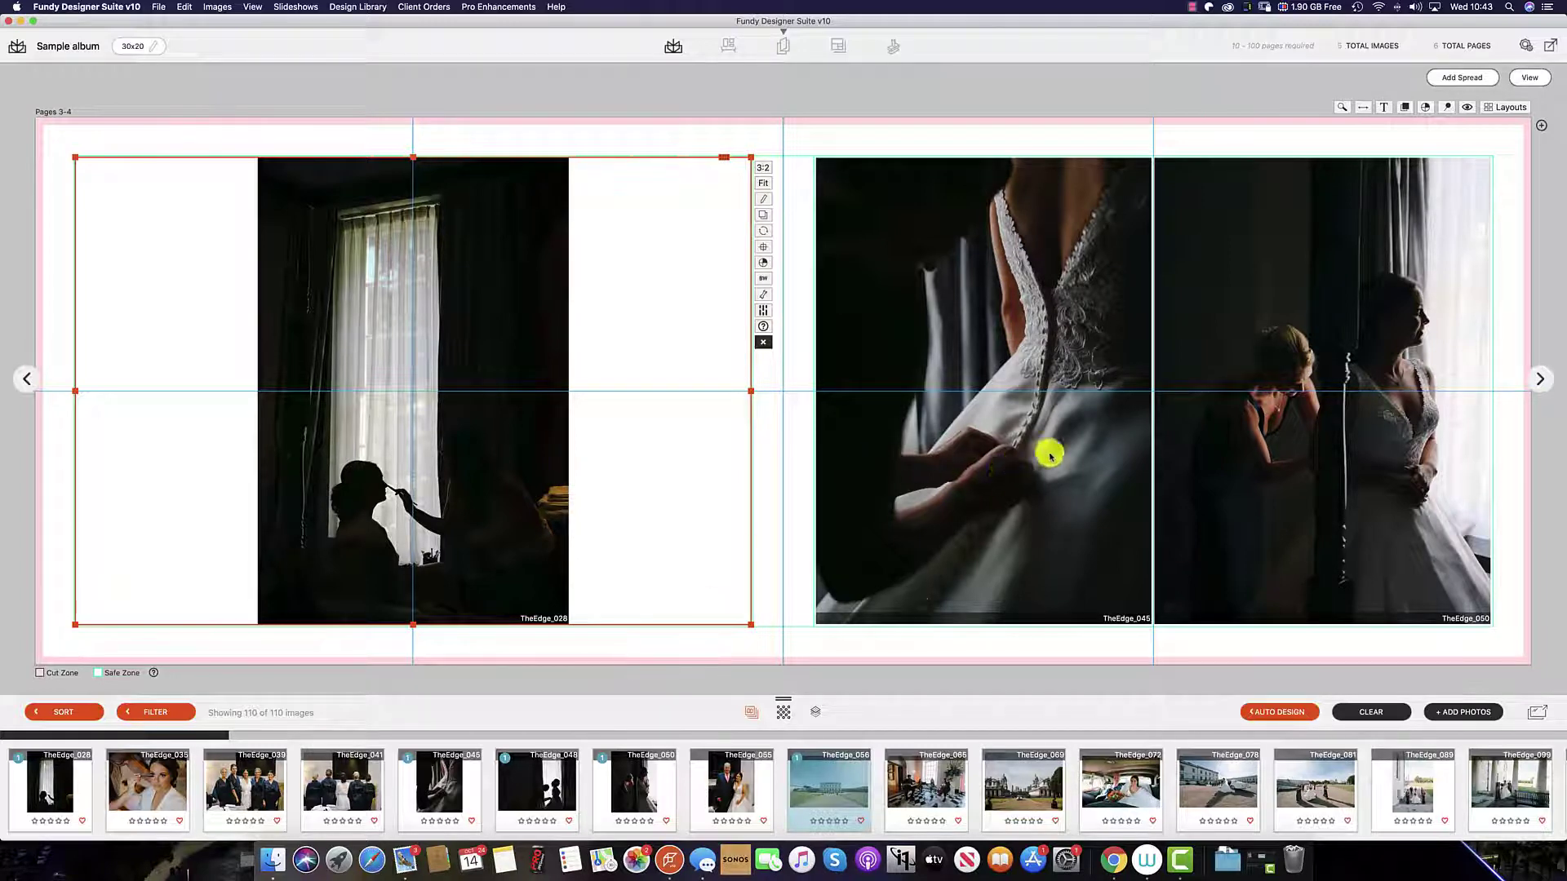
Step: Swap TheEdge_045 onto the left page and zoom it in slightly within its frame
left_click_drag(1057, 454, 416, 445)
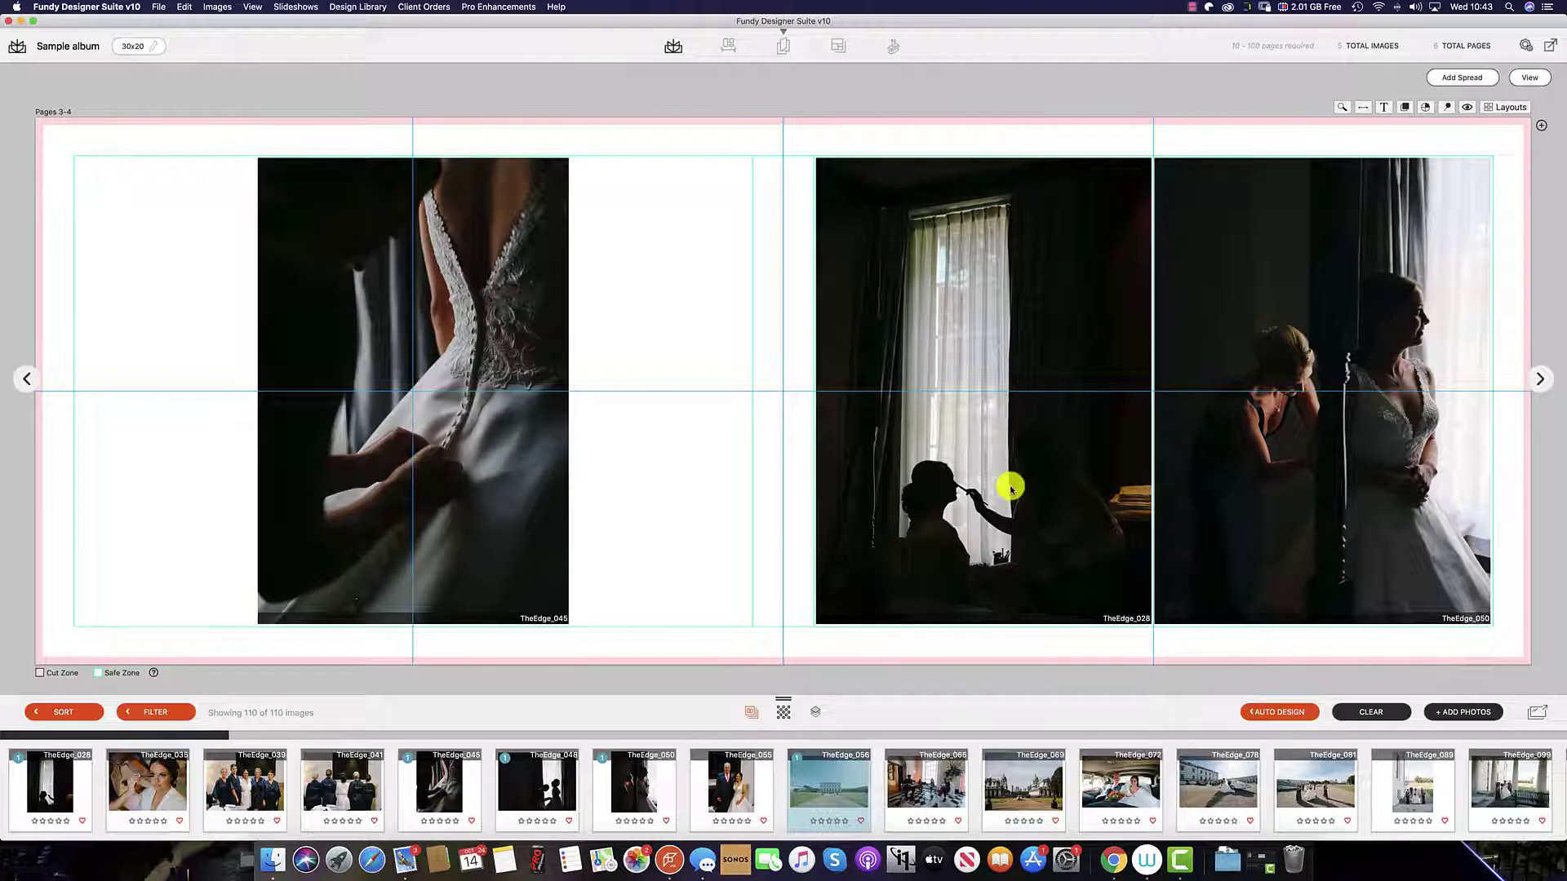
left_click(465, 457)
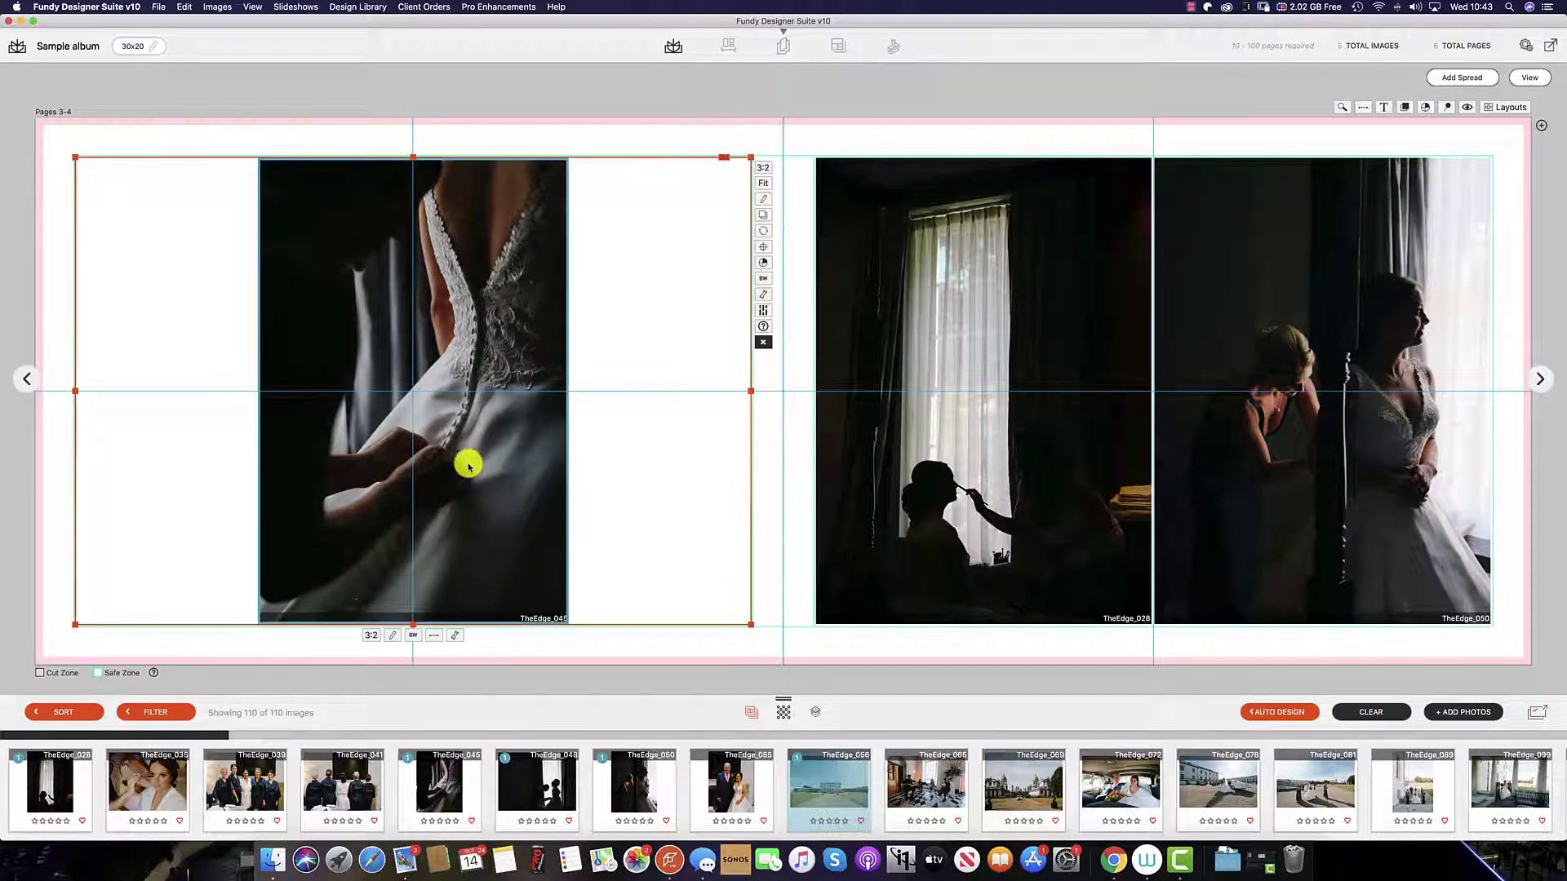
left_click(455, 636)
mouse_move(405, 672)
left_mouse_down()
mouse_move(433, 673)
mouse_move(406, 672)
mouse_move(425, 691)
mouse_move(413, 654)
left_mouse_up()
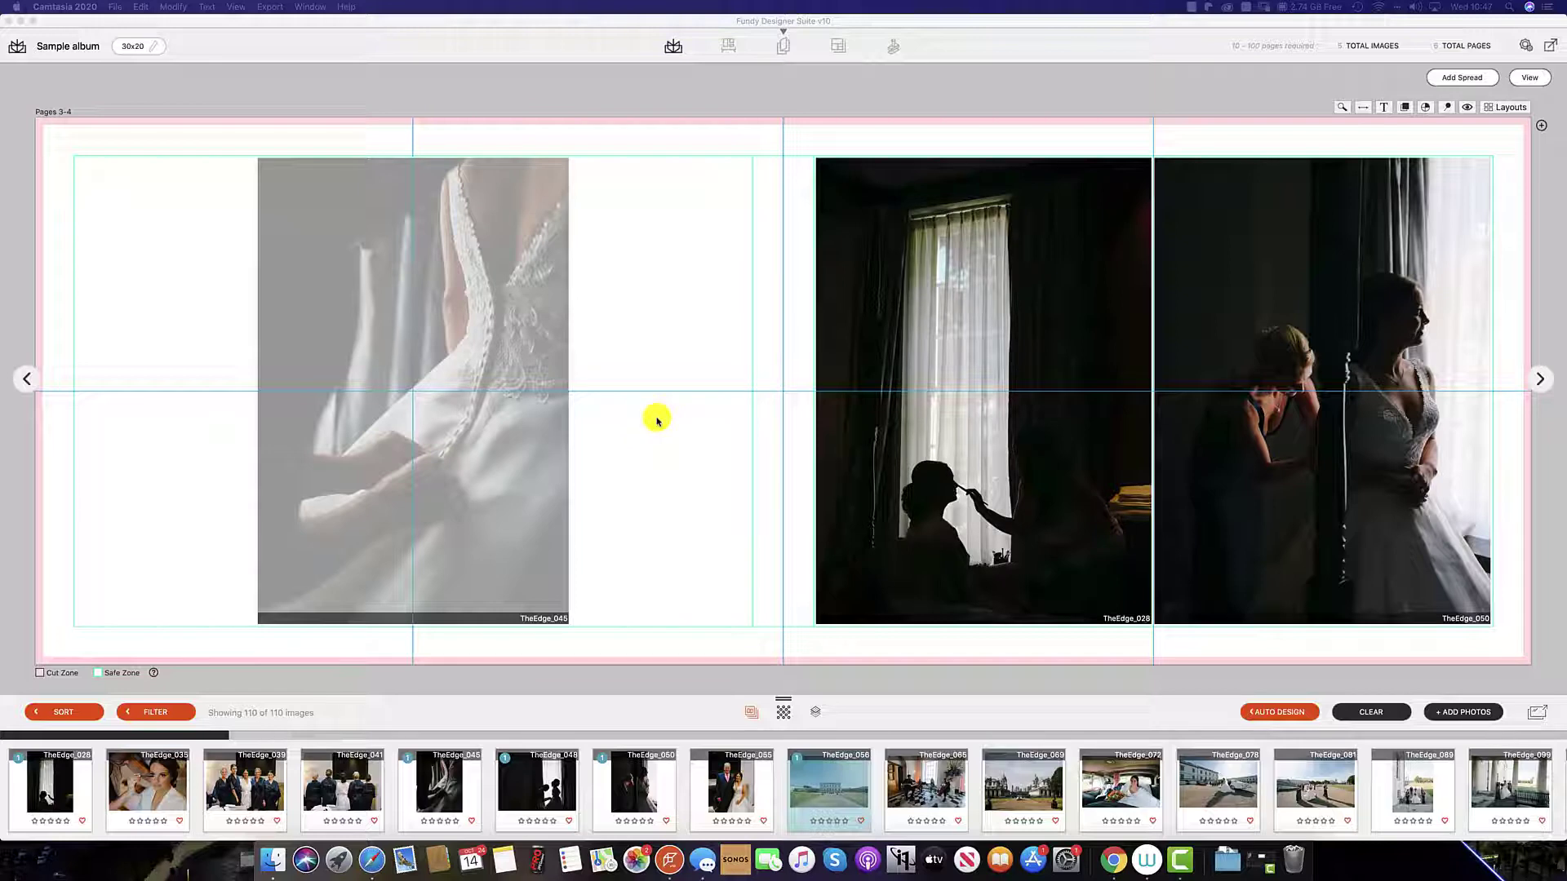
Step: Step through the spreads back to Pages 3-4 and add an empty Pages 5-6 spread
left_click(1541, 379)
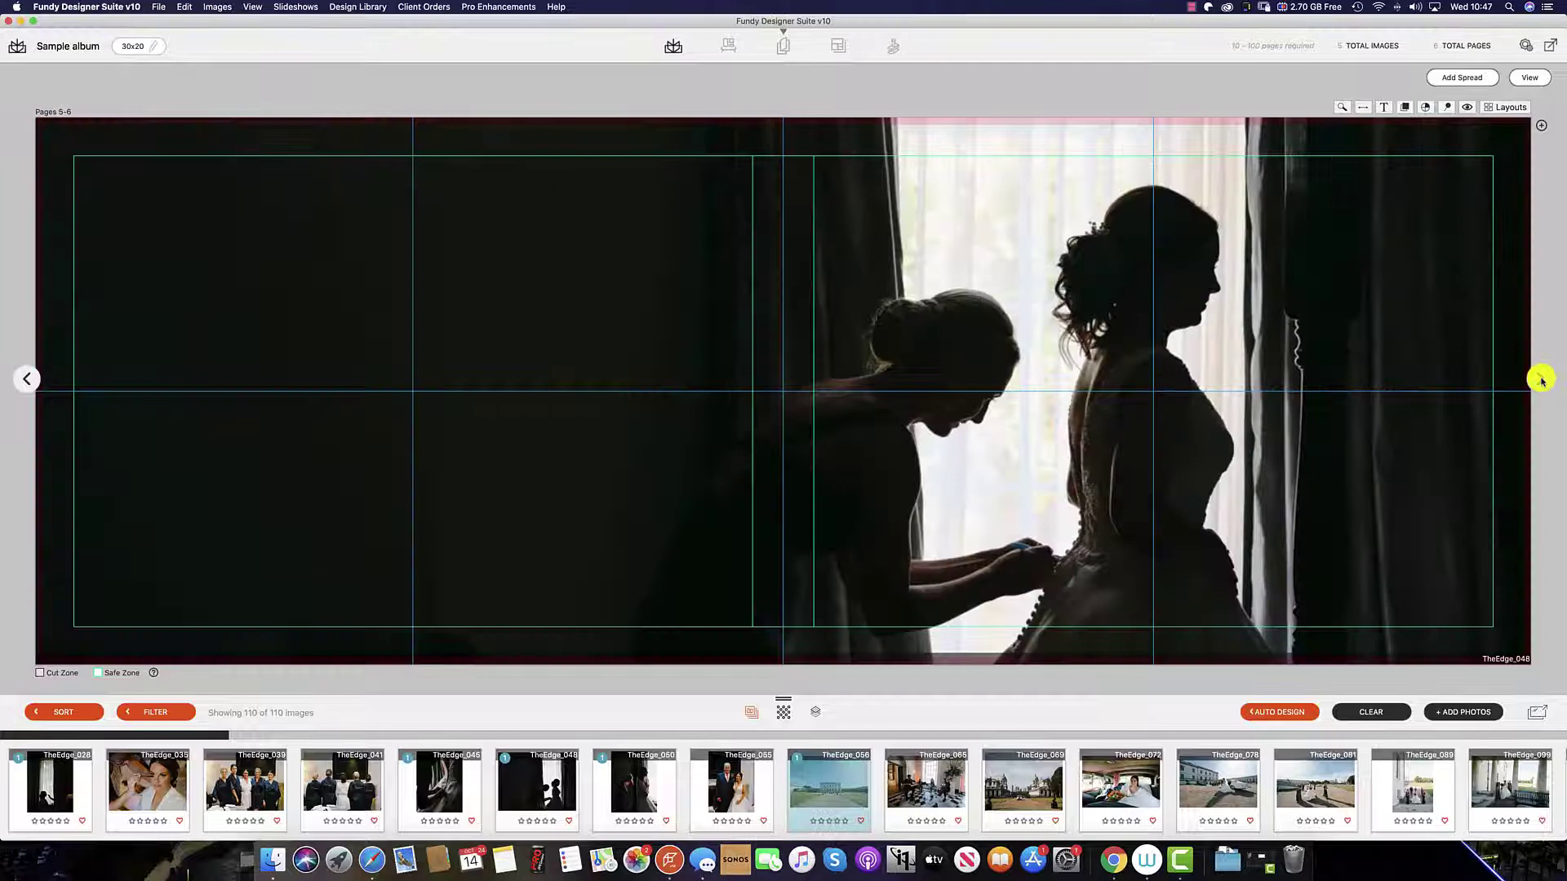
left_click(1541, 378)
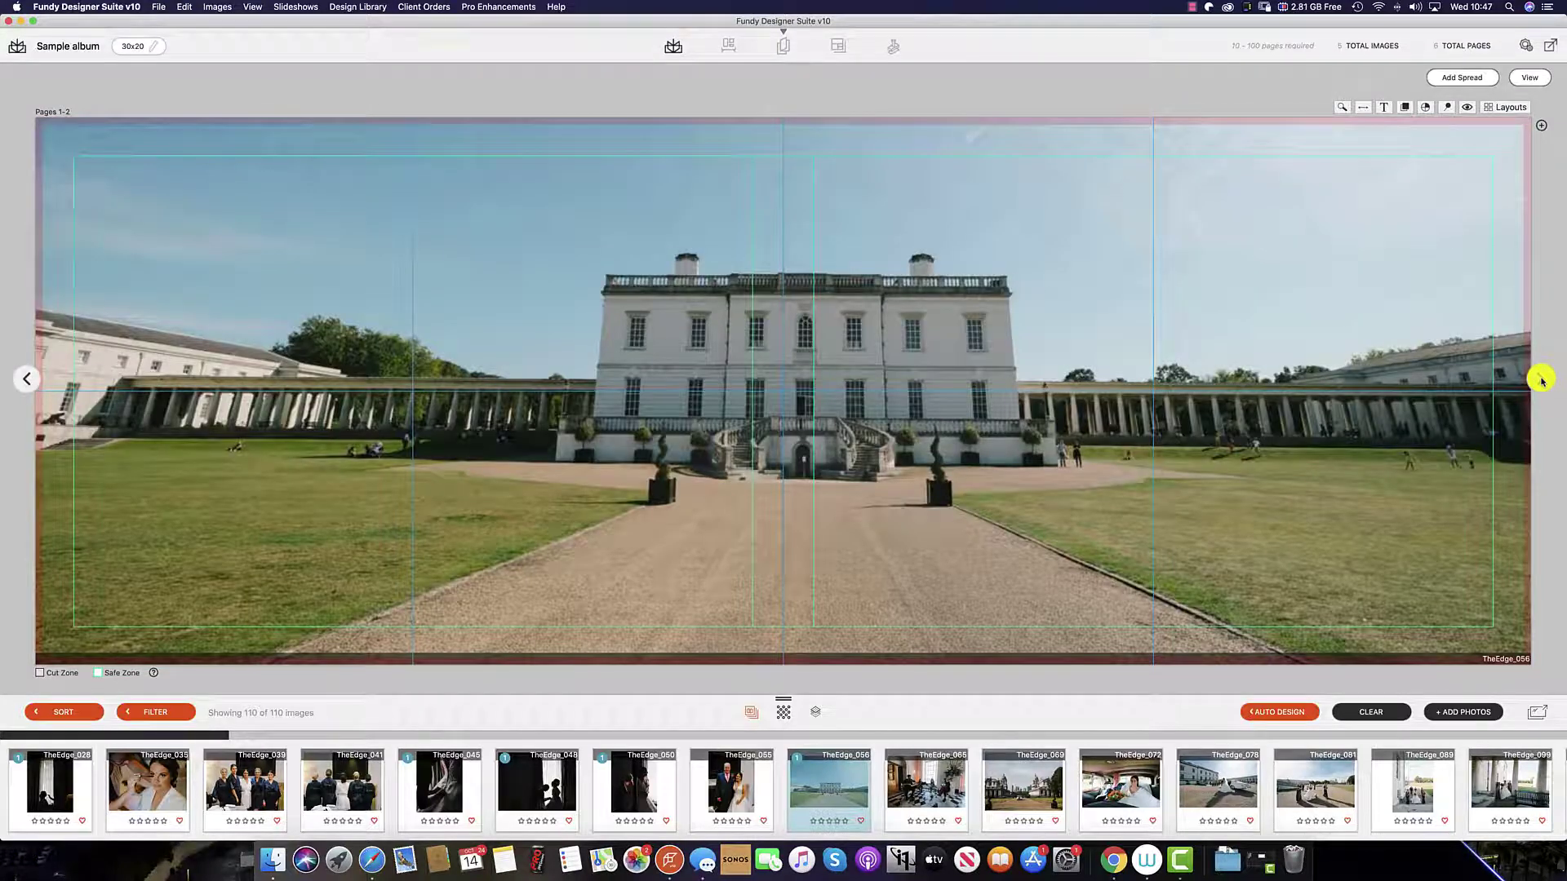
left_click(1541, 378)
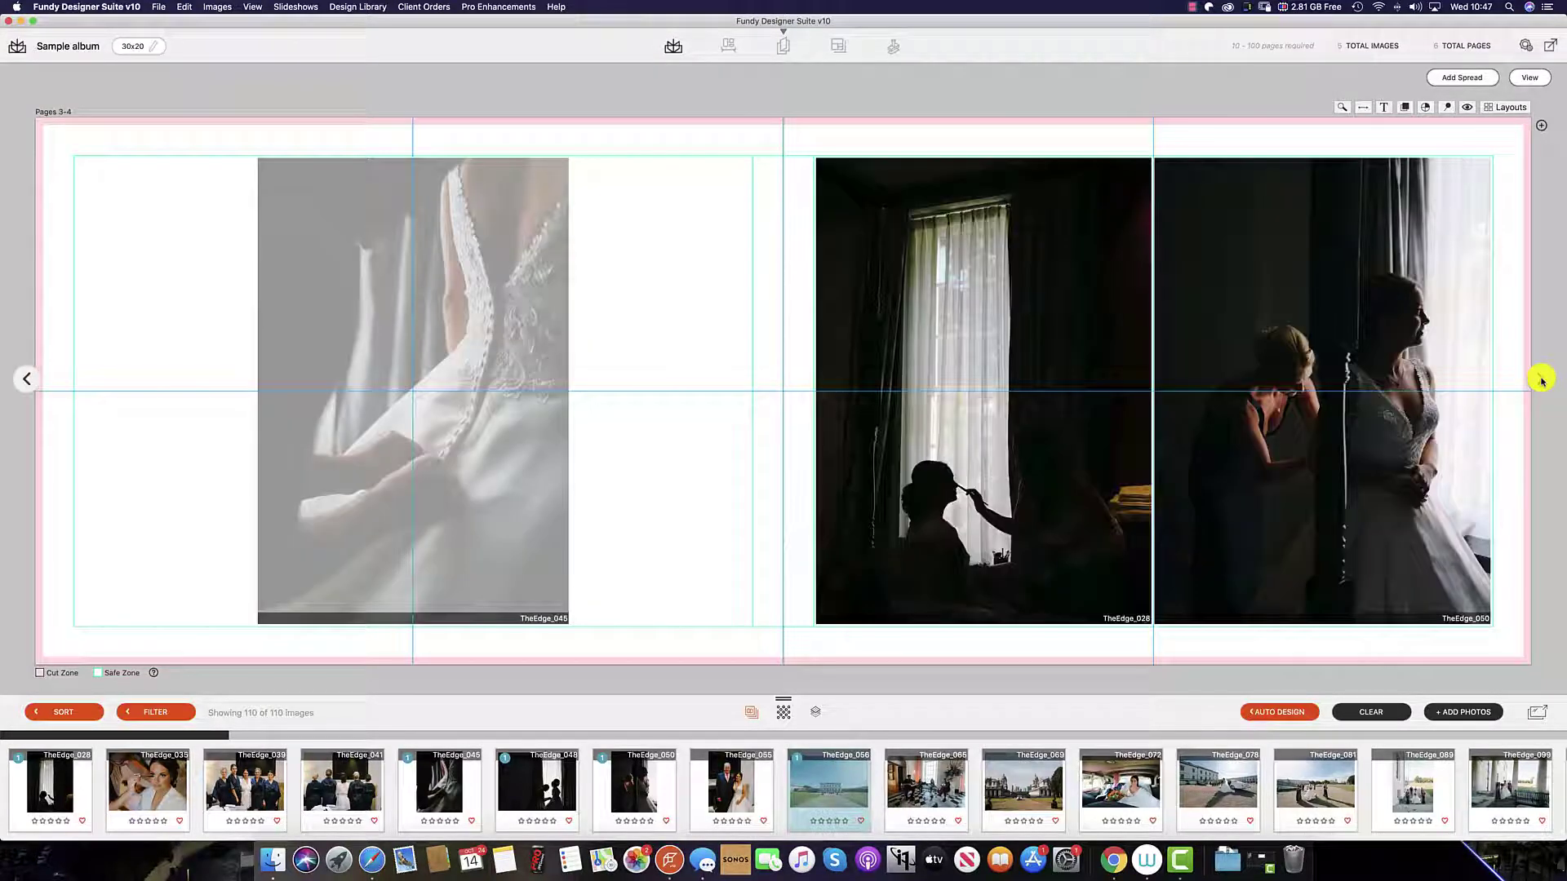
left_click(1457, 78)
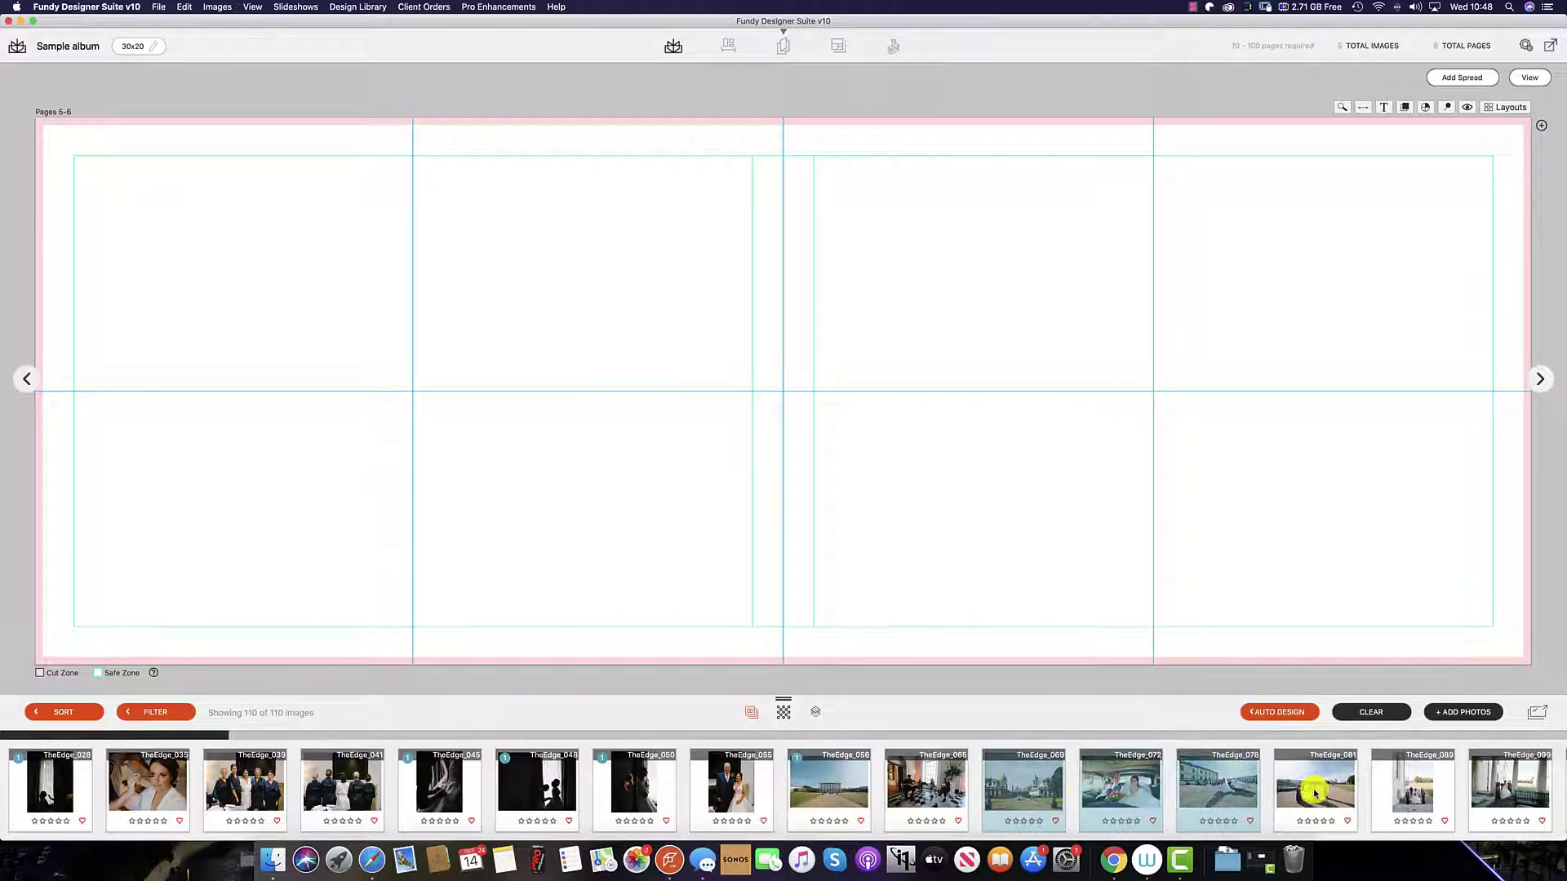
Step: Fill Pages 5-6 with the four selected photos and swap TheEdge_069 with TheEdge_081
left_click_drag(1322, 798, 1011, 460)
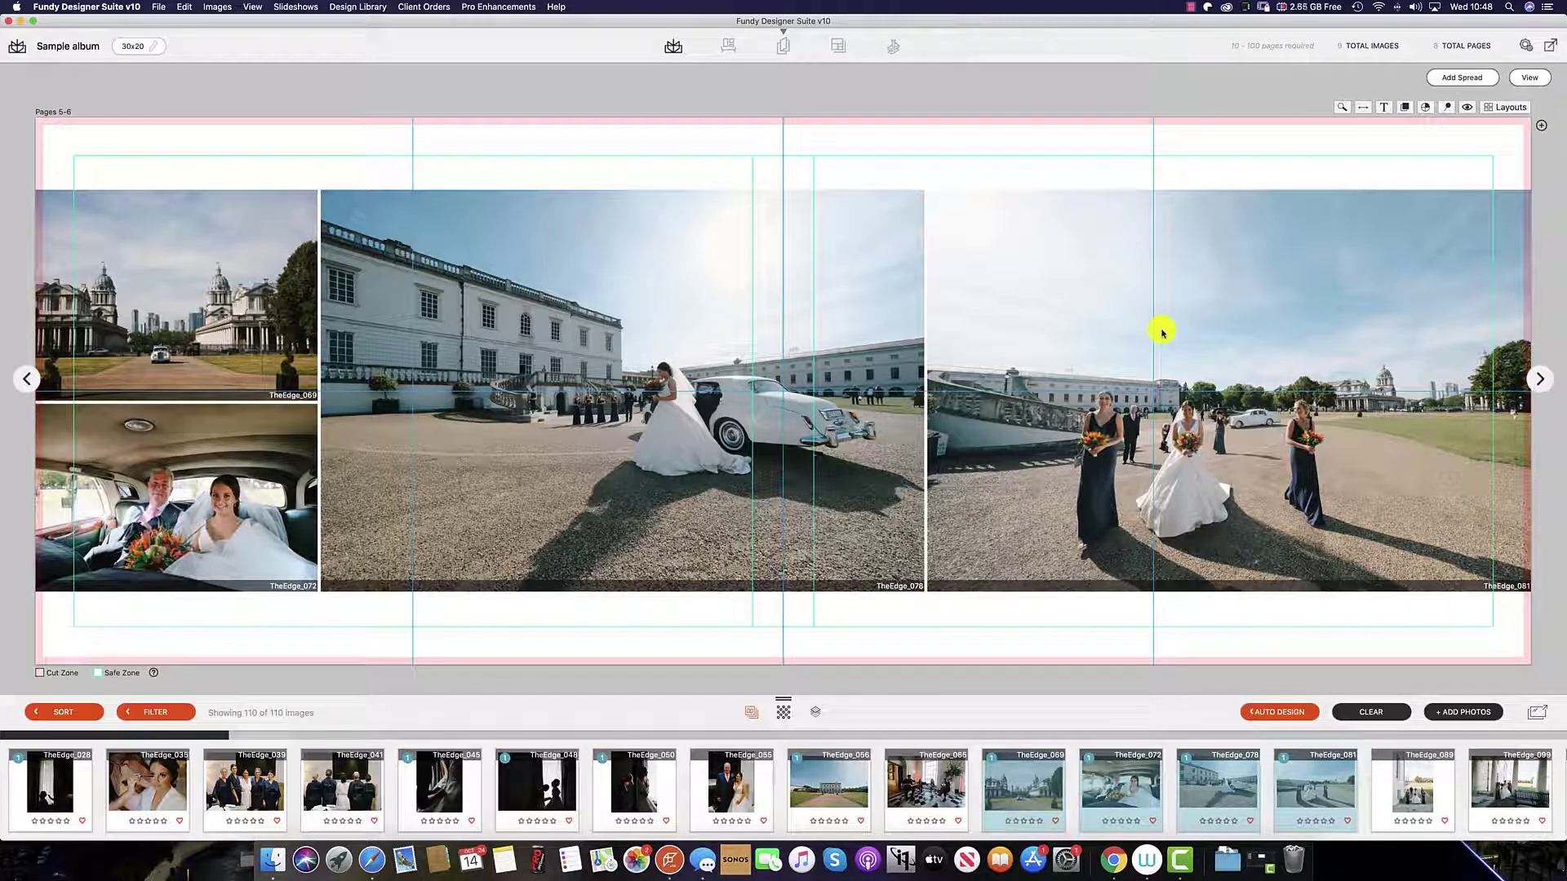
left_click(160, 308)
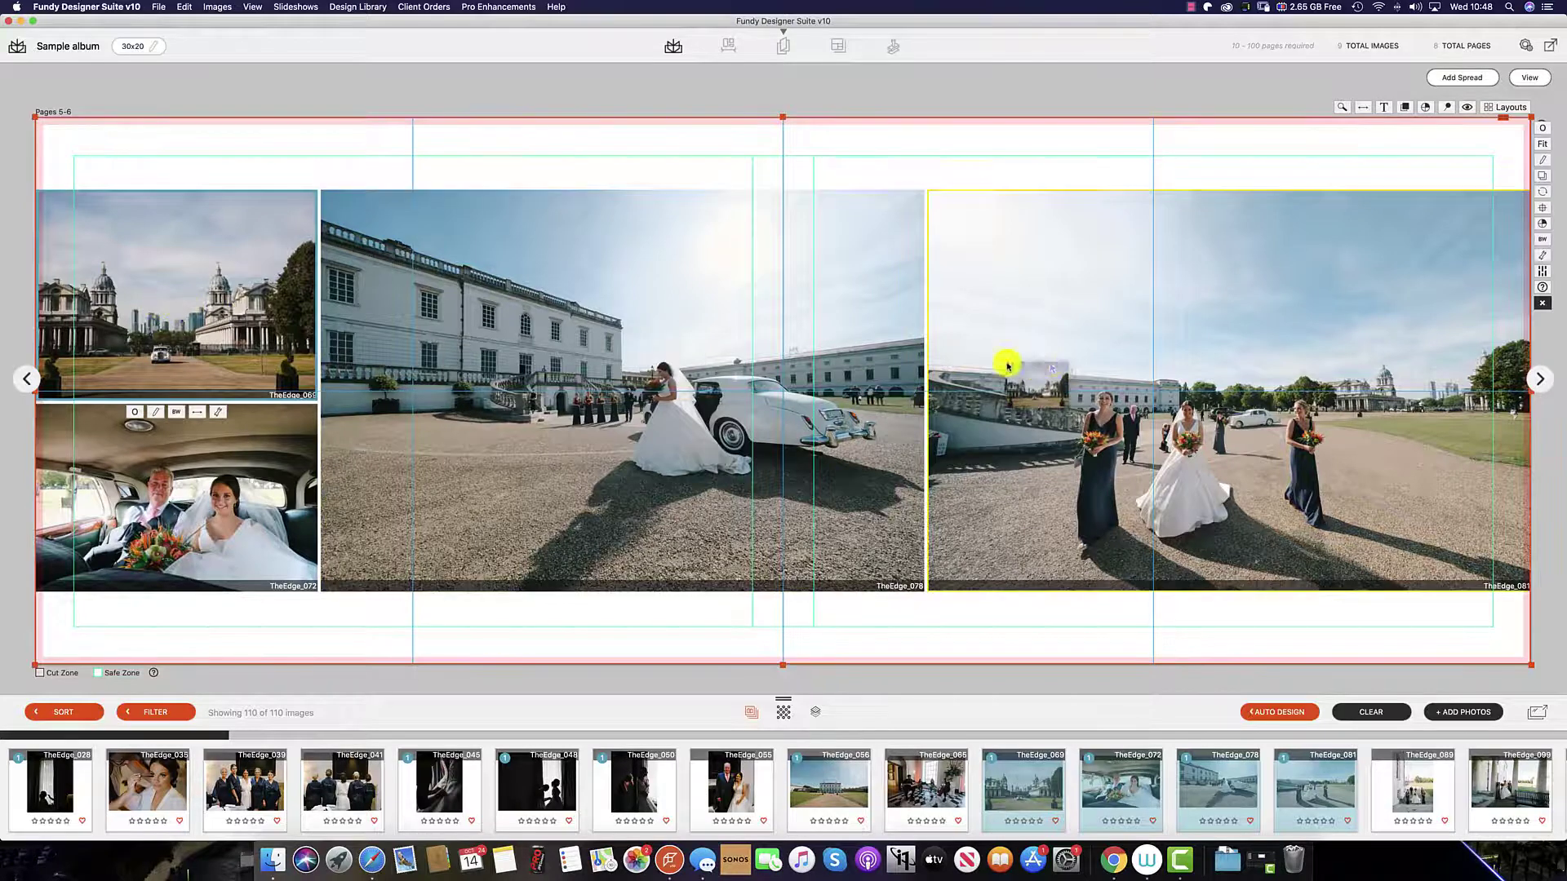
left_click_drag(1056, 367, 1056, 367)
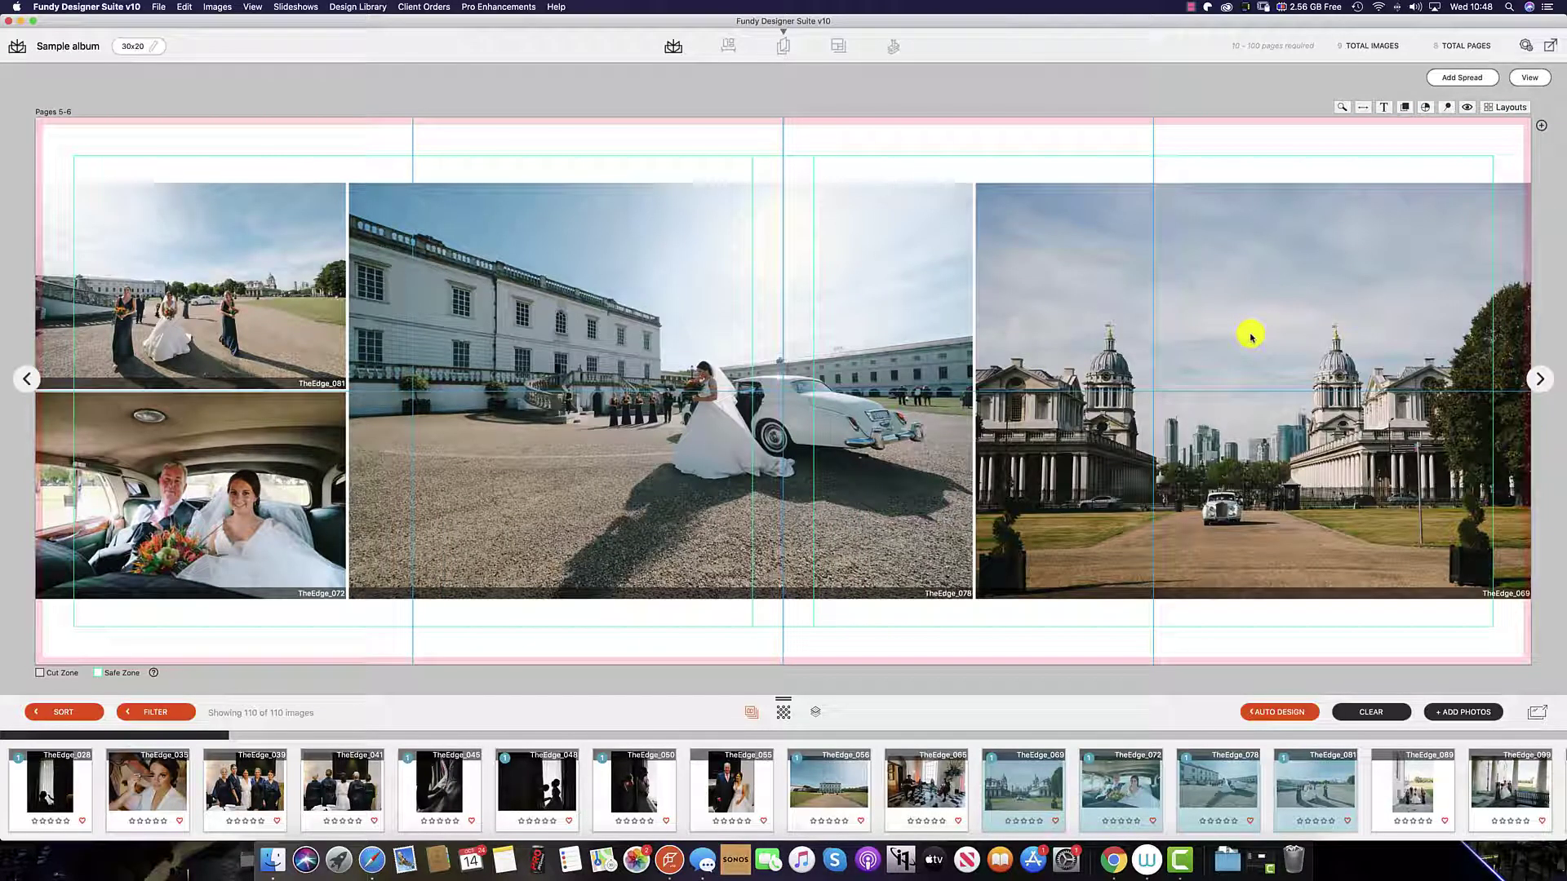
Step: Apply a Design Library layout to Pages 5-6 and place TheEdge_069 in the large left frame
left_click(1503, 111)
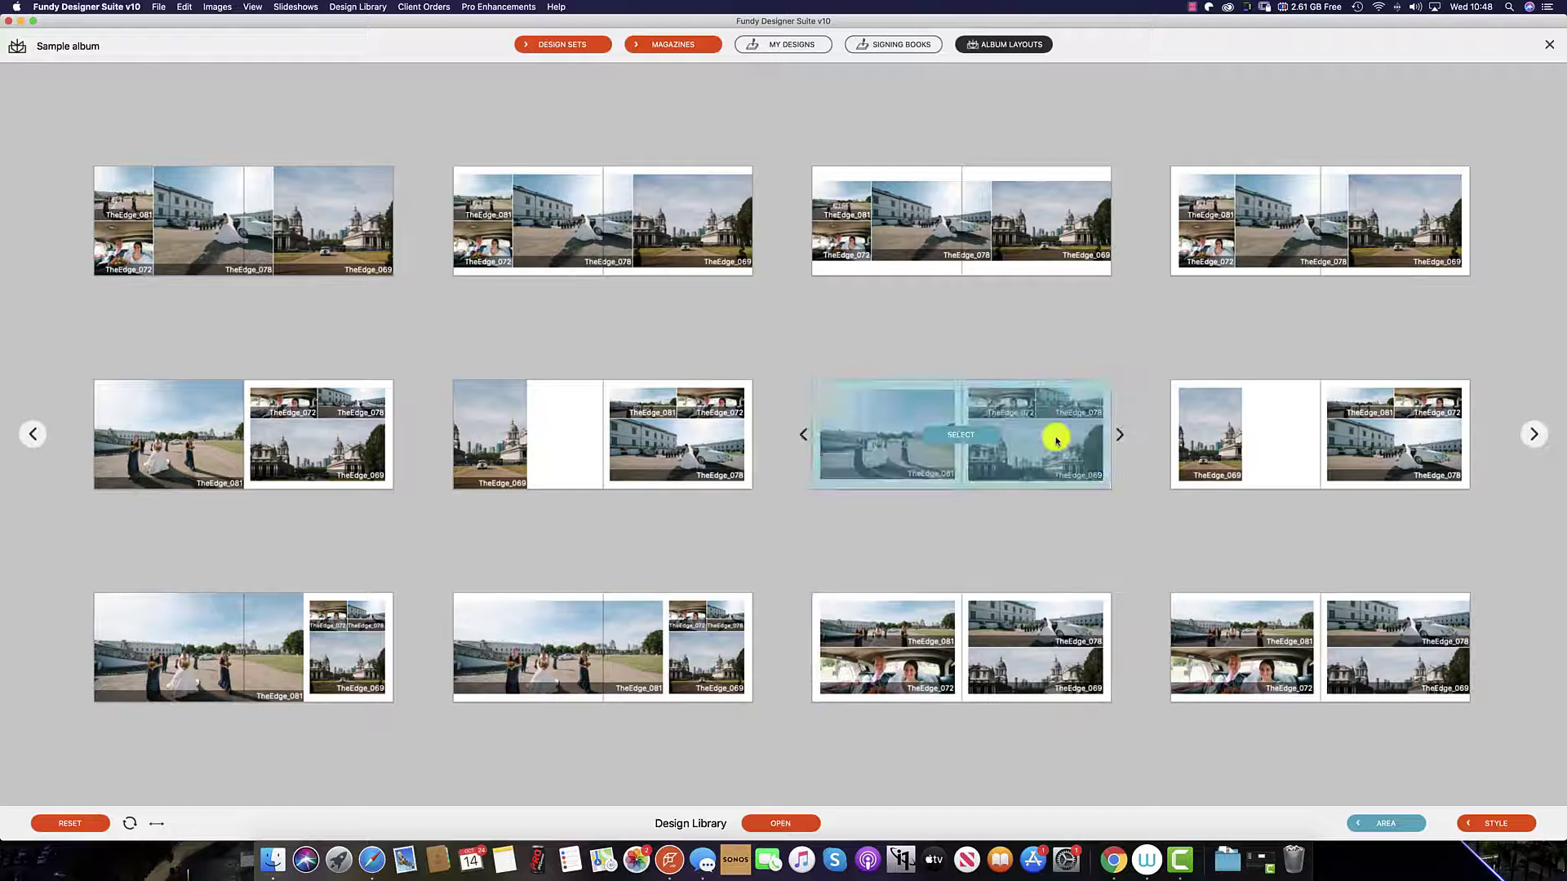
left_click(602, 646)
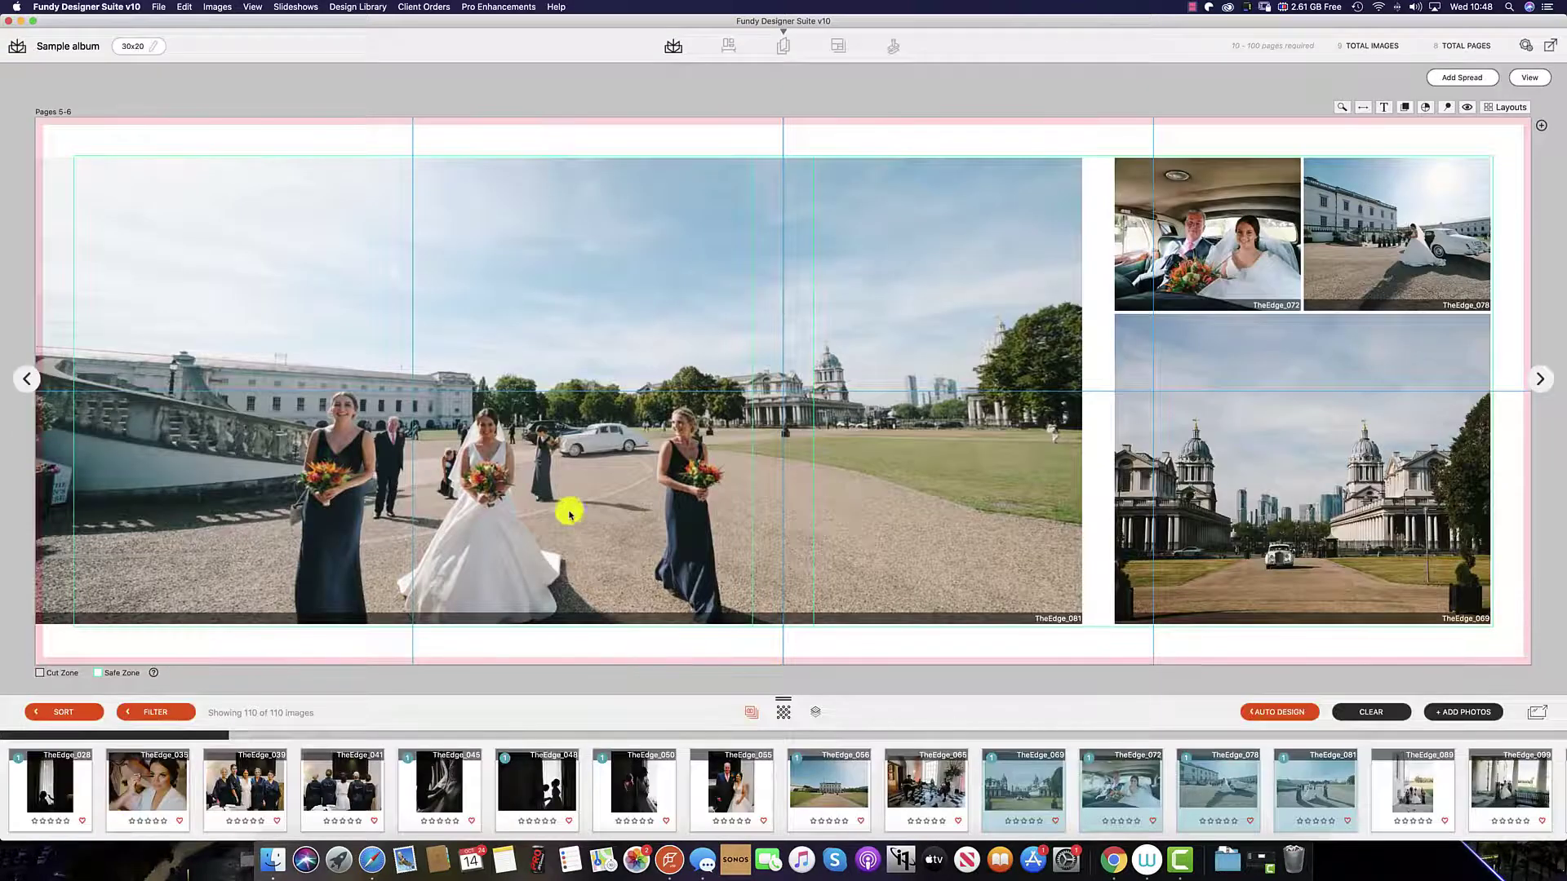
left_click_drag(1372, 525, 697, 447)
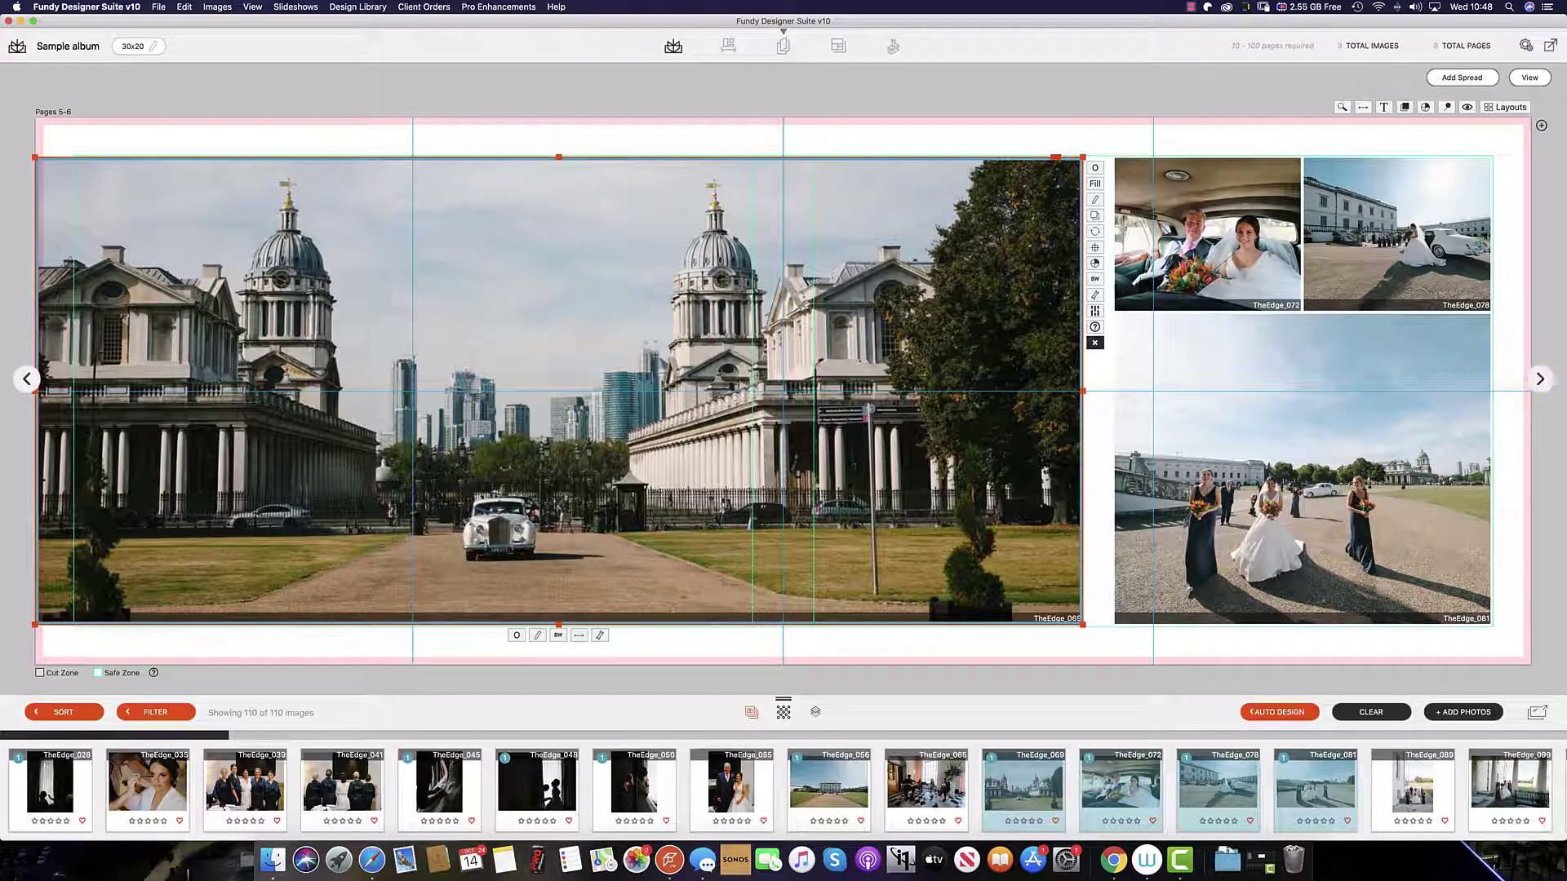
left_click(936, 529)
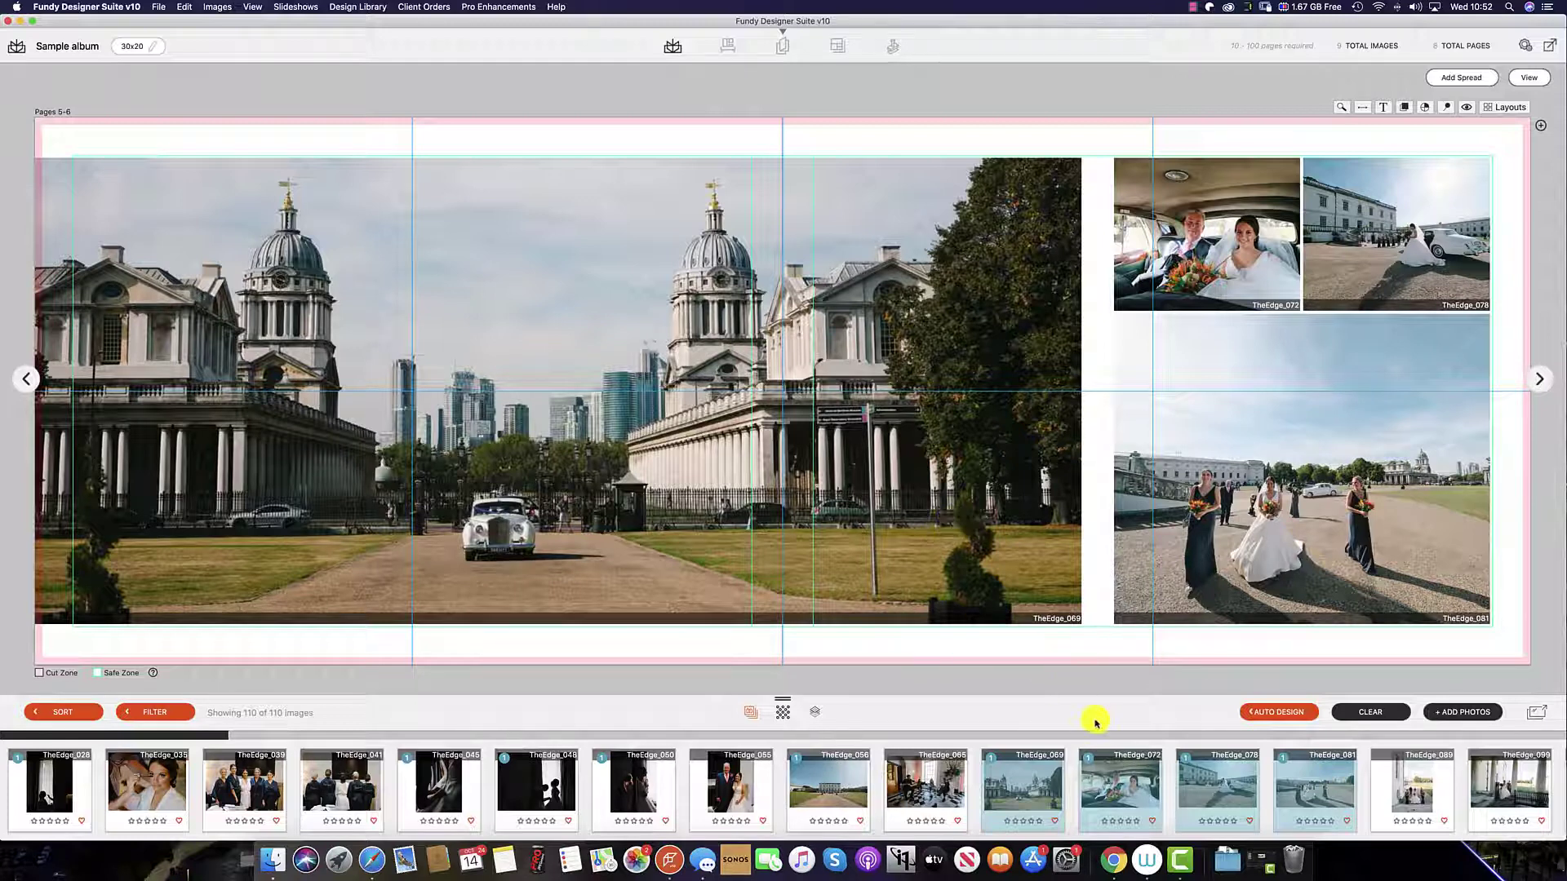
Step: Add TheEdge_089 to the right page and even out the gutters into a grid with 072, 078 and 081
left_click(1416, 799)
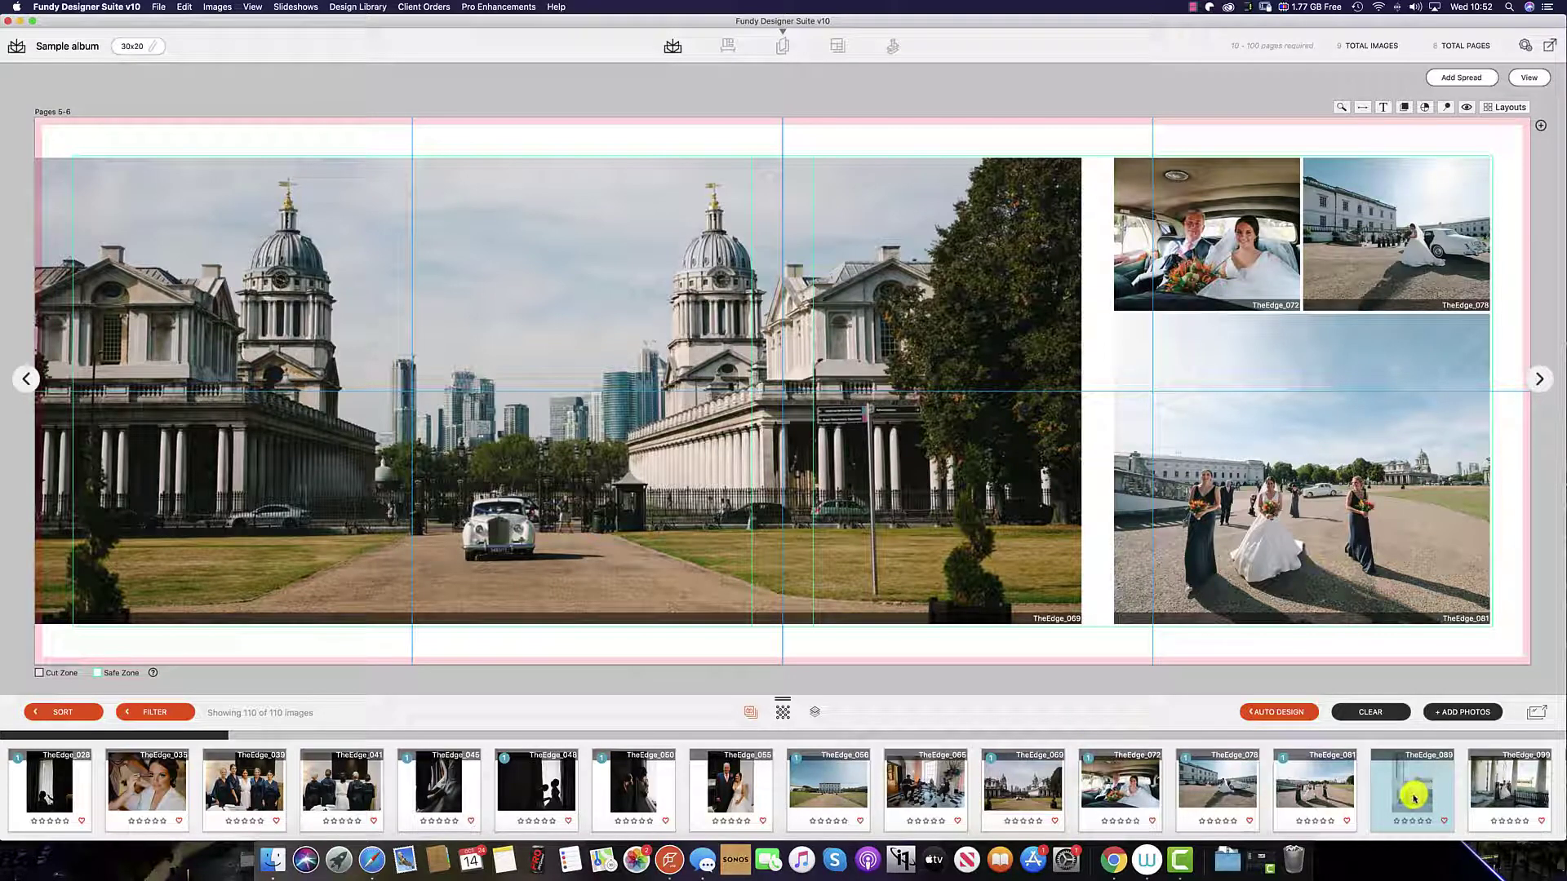
left_click_drag(1415, 798, 1479, 497)
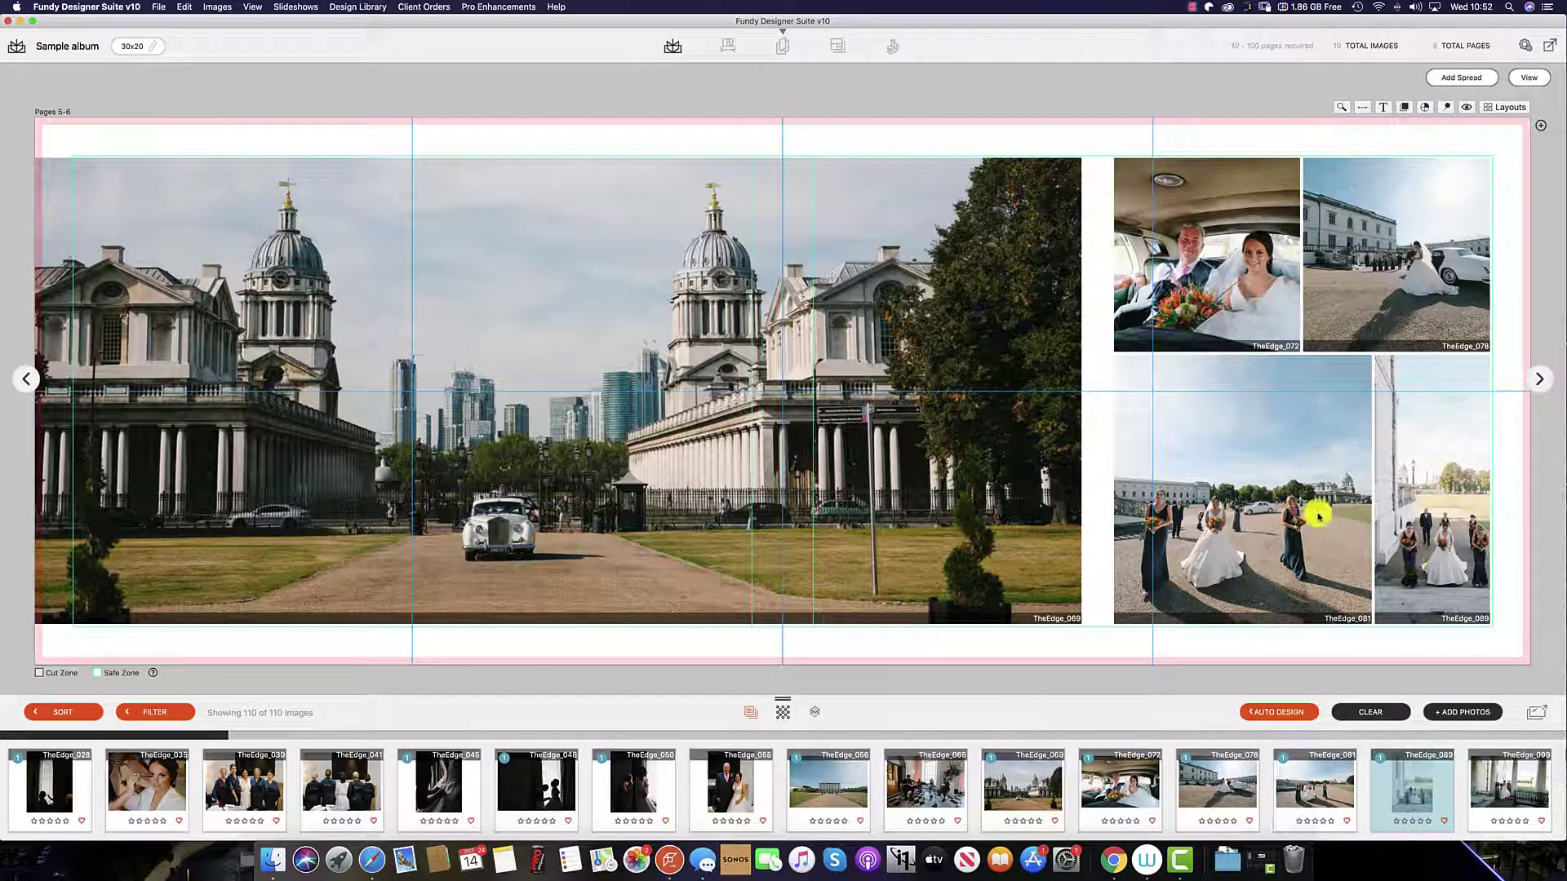
left_click(1294, 420)
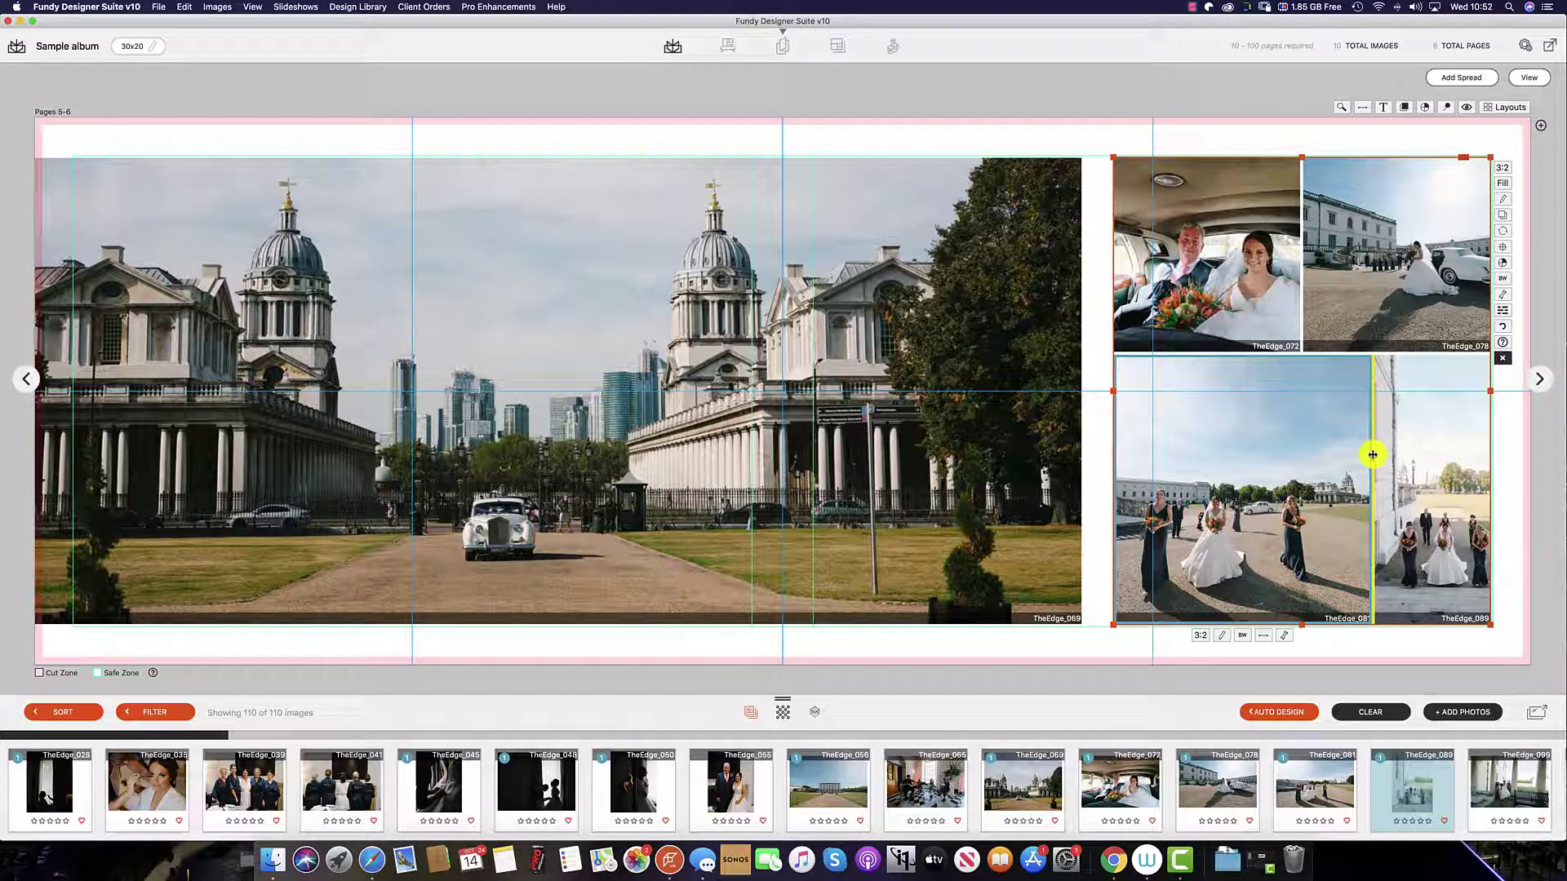
left_click_drag(1373, 455, 1304, 458)
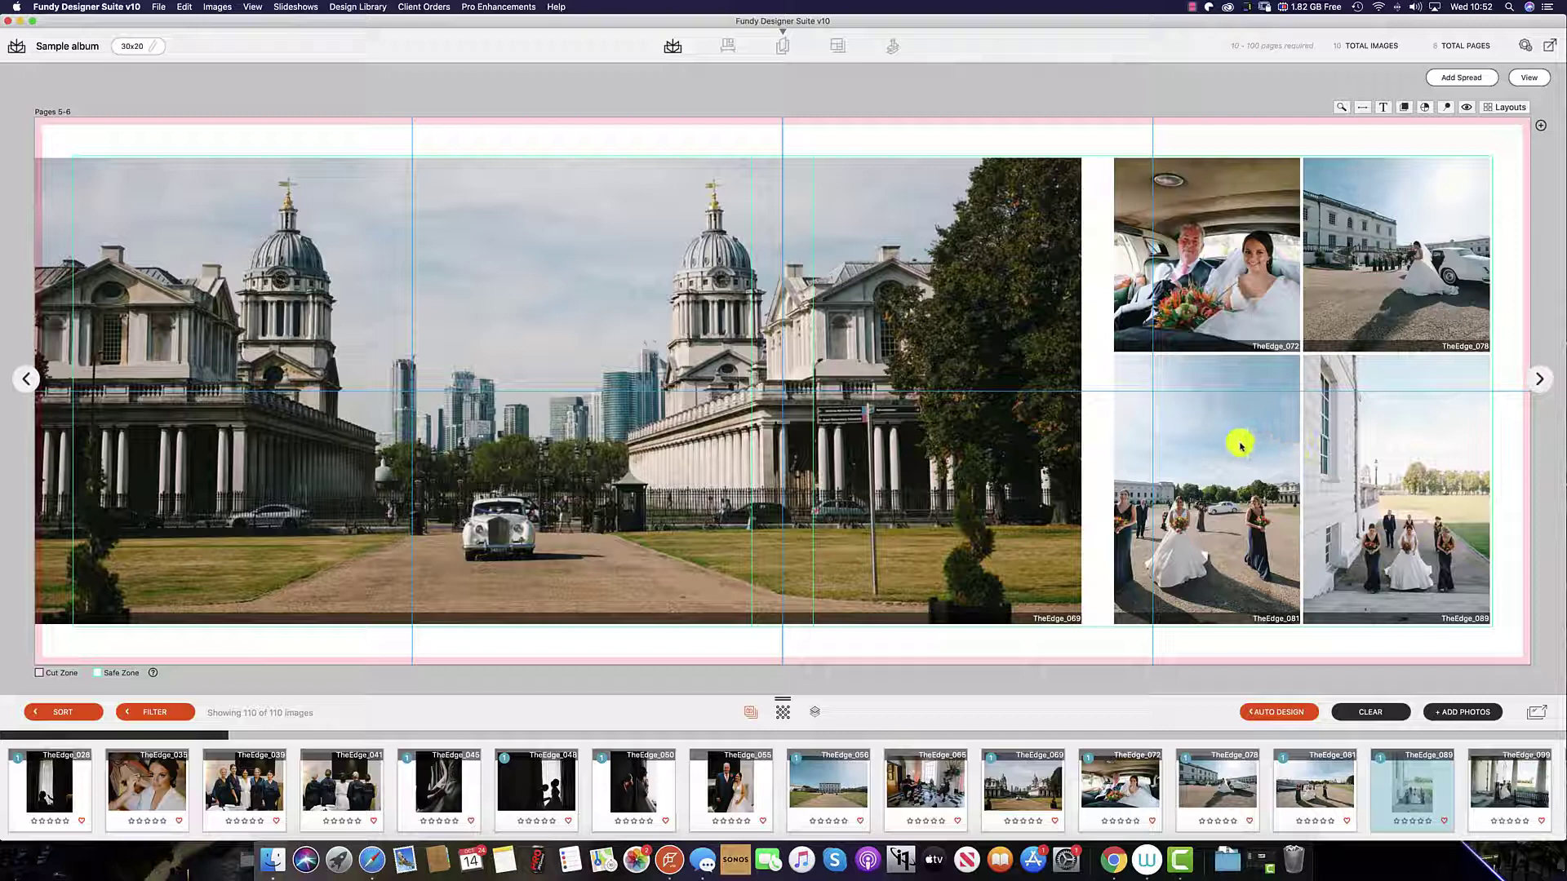
mouse_move(1232, 352)
left_mouse_down()
mouse_move(1234, 449)
mouse_move(1231, 341)
left_mouse_up()
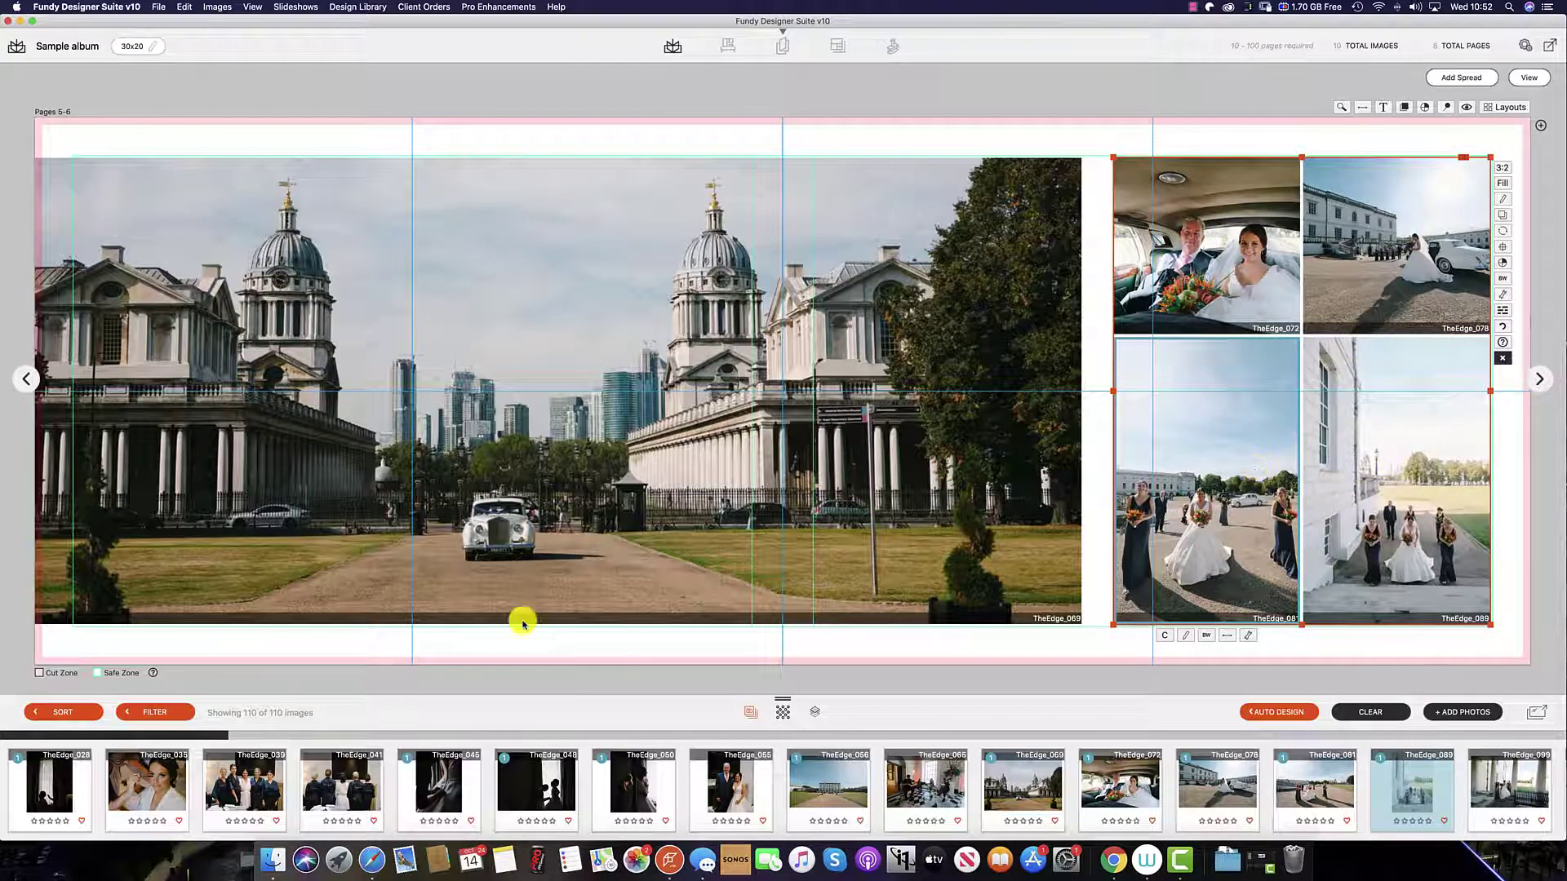
Step: Rearrange the right-page grid into columns and move TheEdge_078 between TheEdge_081 and TheEdge_089
left_click(1367, 385)
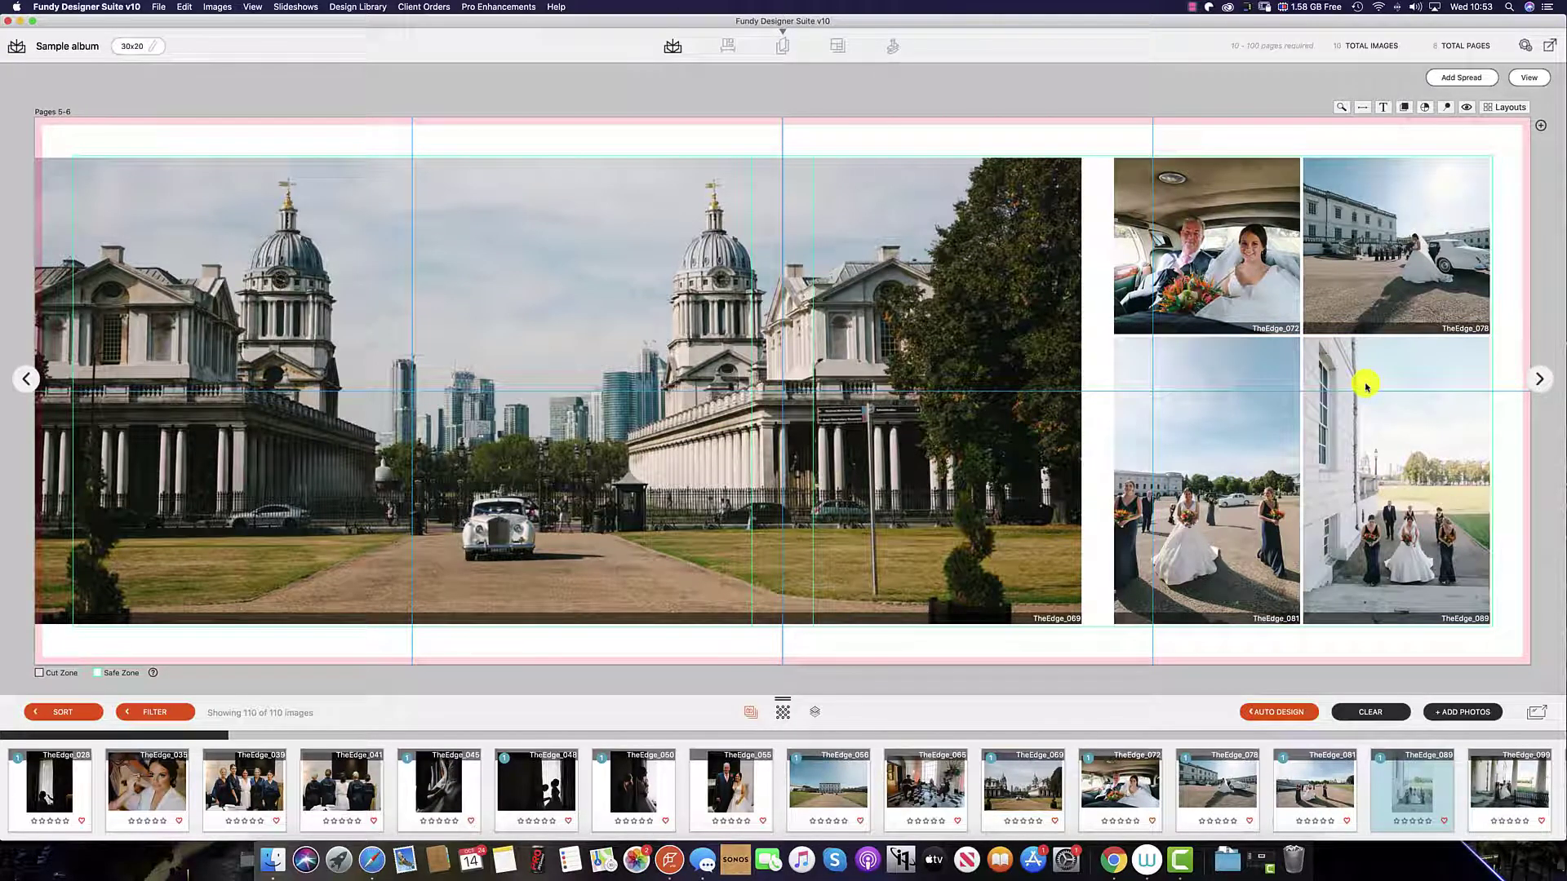
left_click(1316, 279)
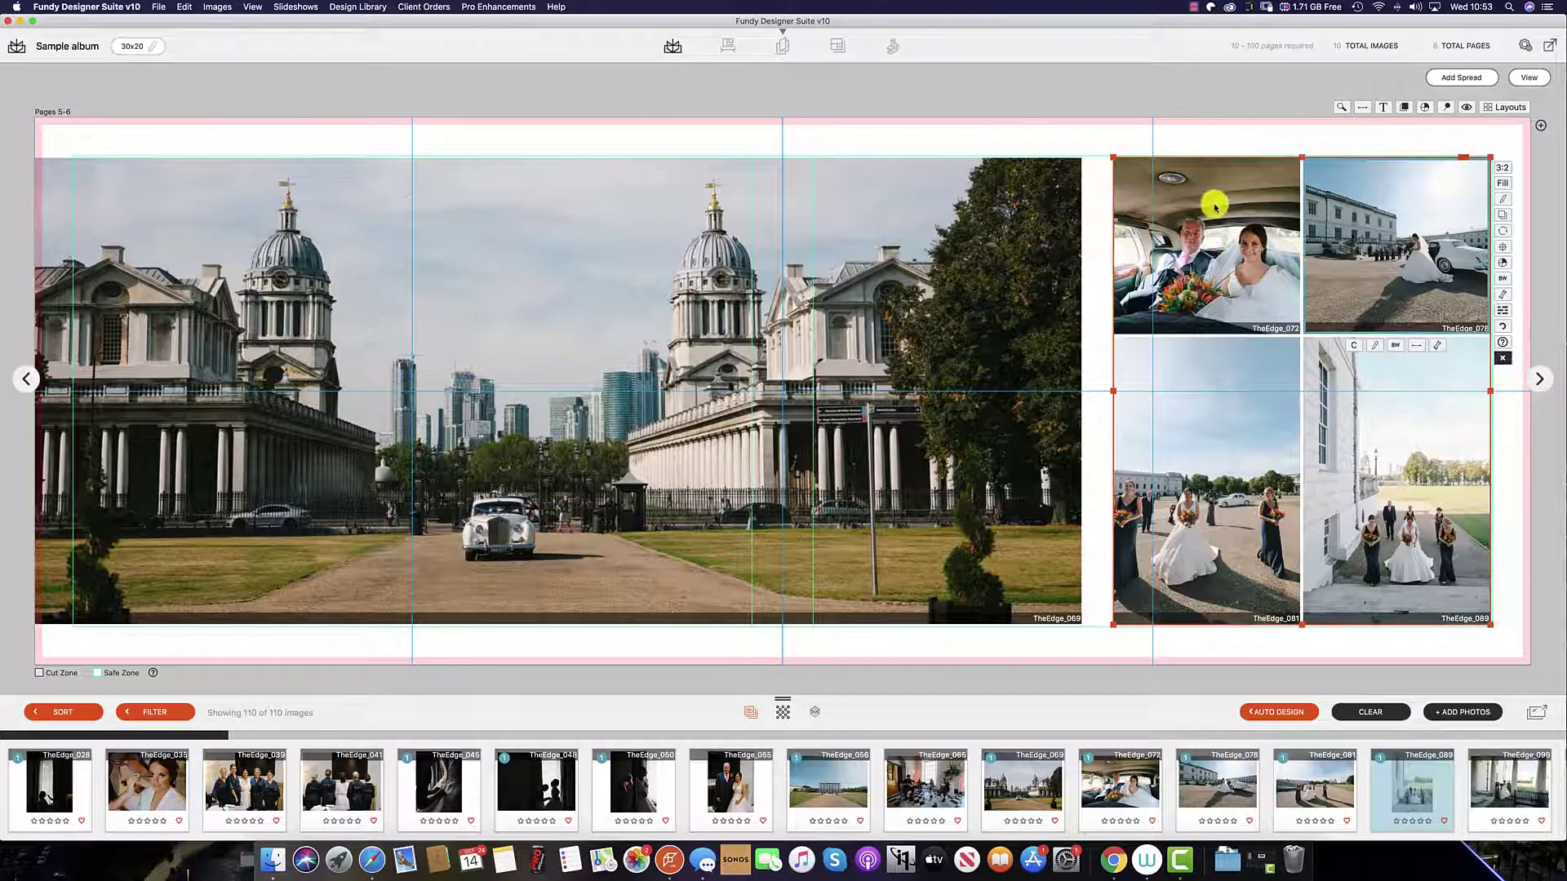
mouse_move(1425, 335)
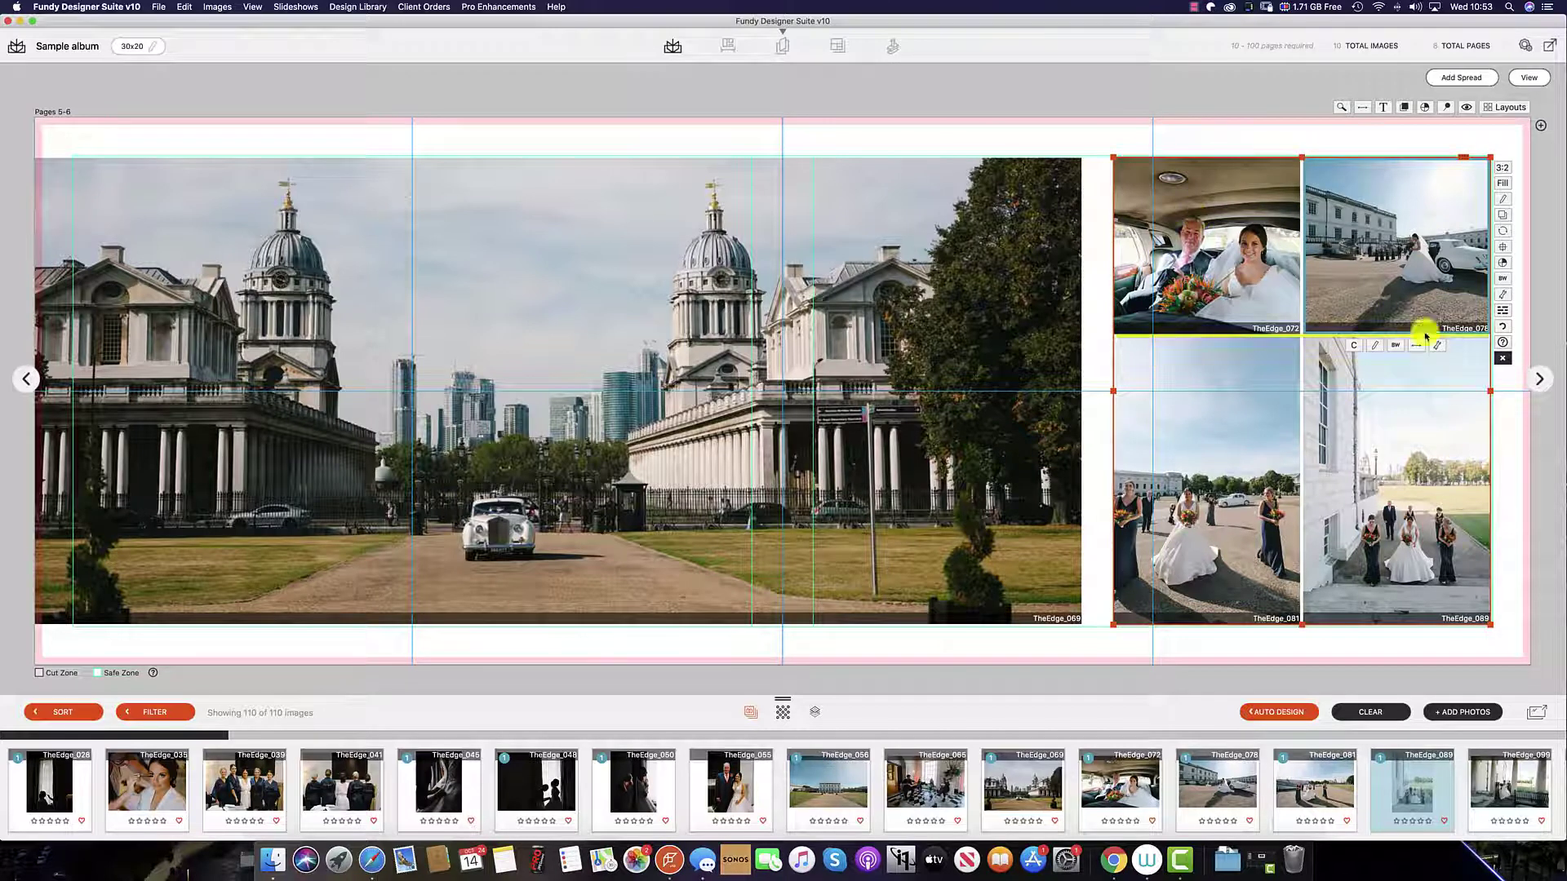
left_click(1506, 315)
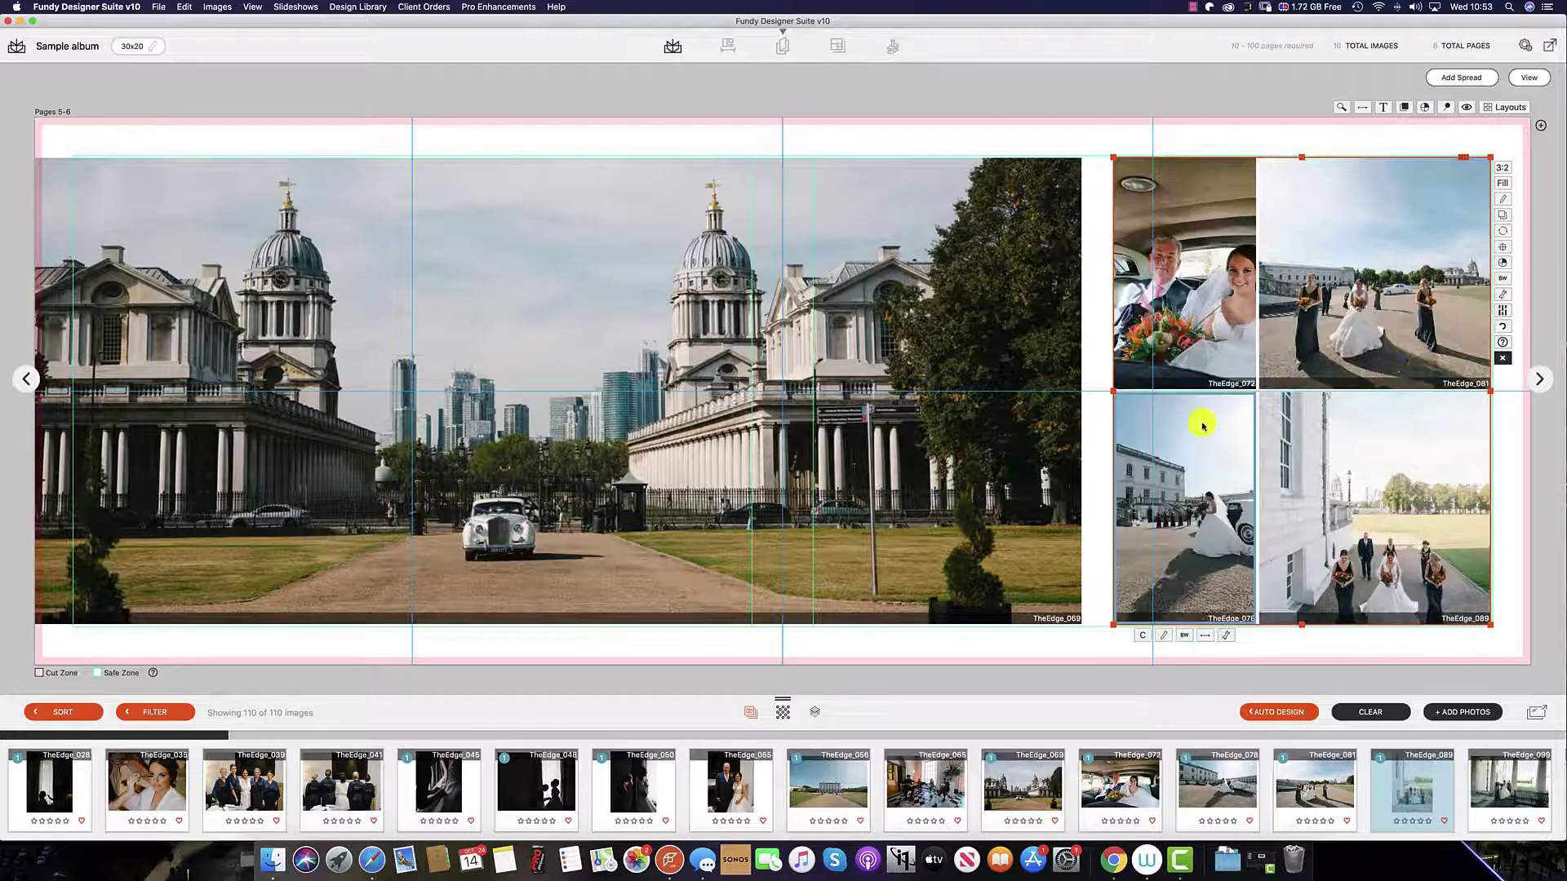
scroll(1340, 525, "down", 2)
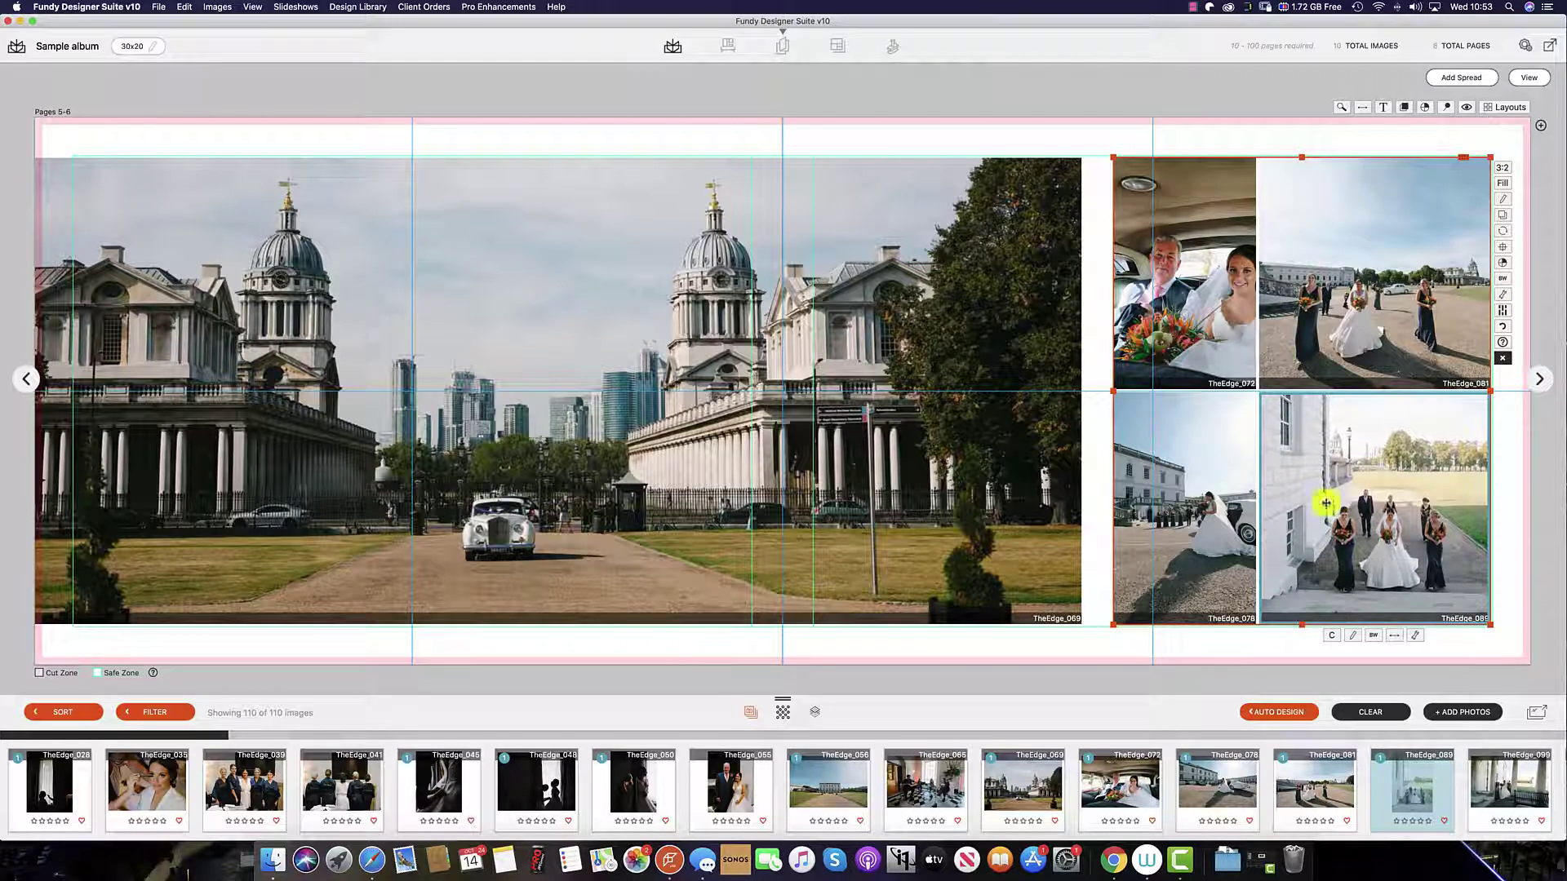
scroll(1173, 516, "right", 2)
scroll(1172, 516, "right", 2)
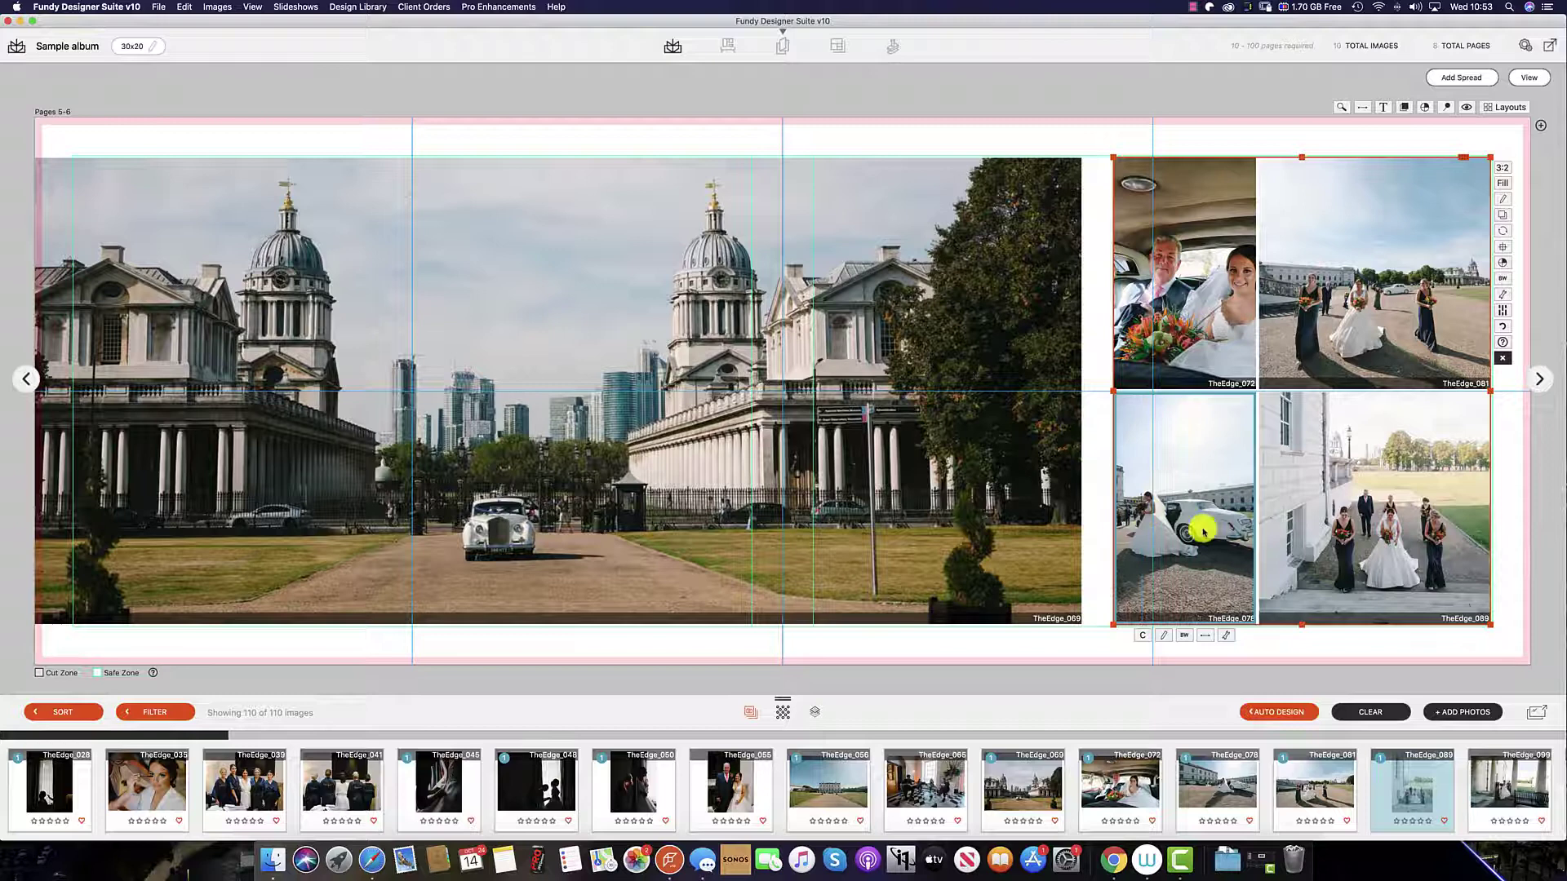
left_click_drag(1201, 532, 1319, 394)
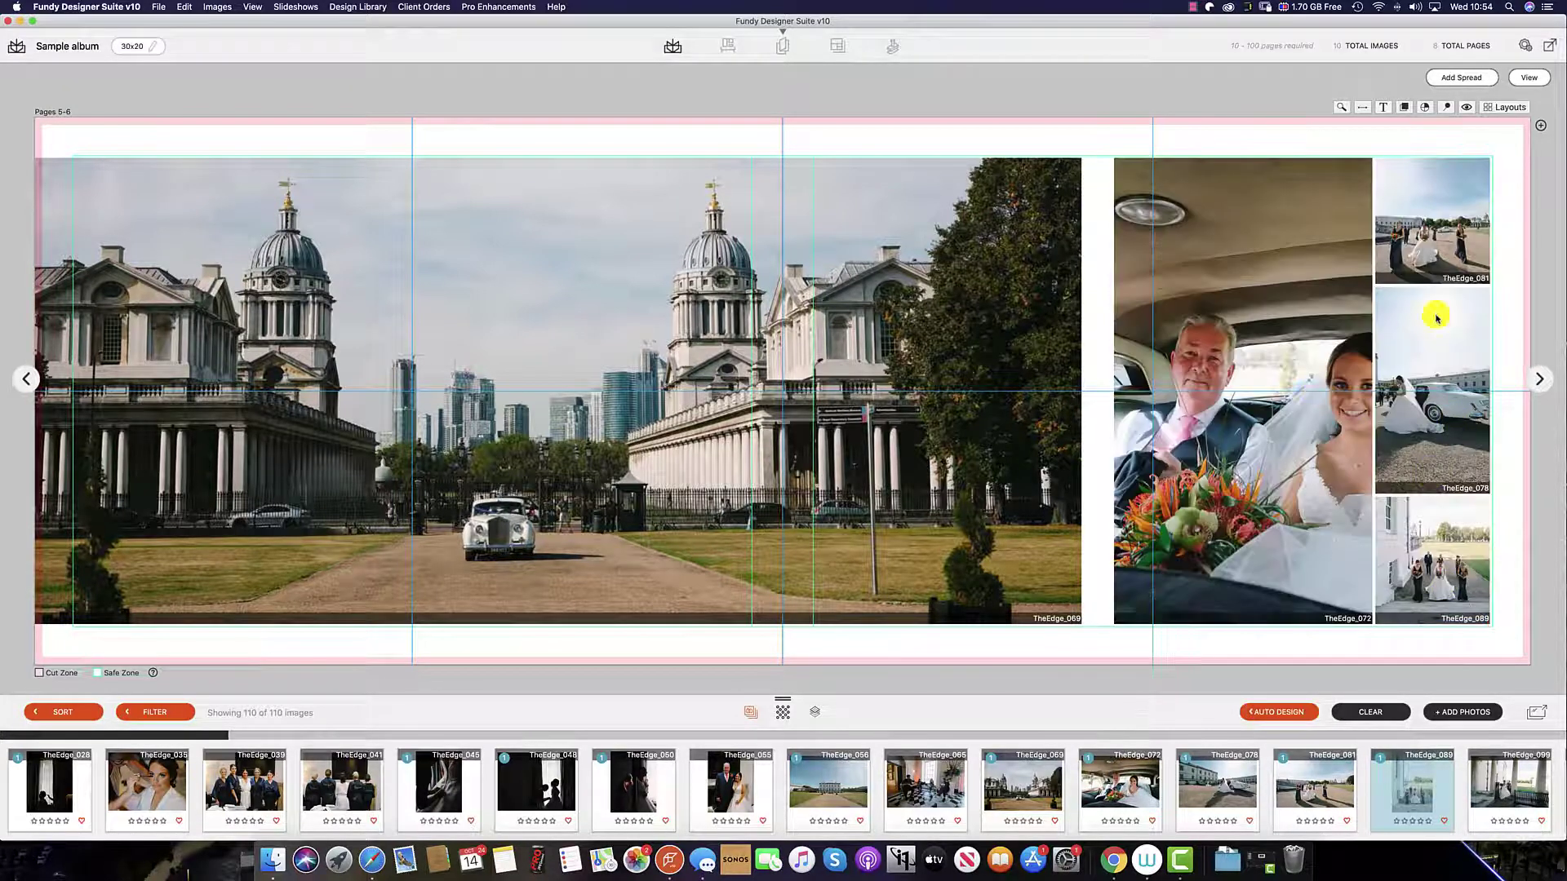
Step: Cycle the right-page layout until TheEdge_072 stands tall on the left of the stacked column
left_click(1437, 440)
scroll(1437, 439, "up", 3)
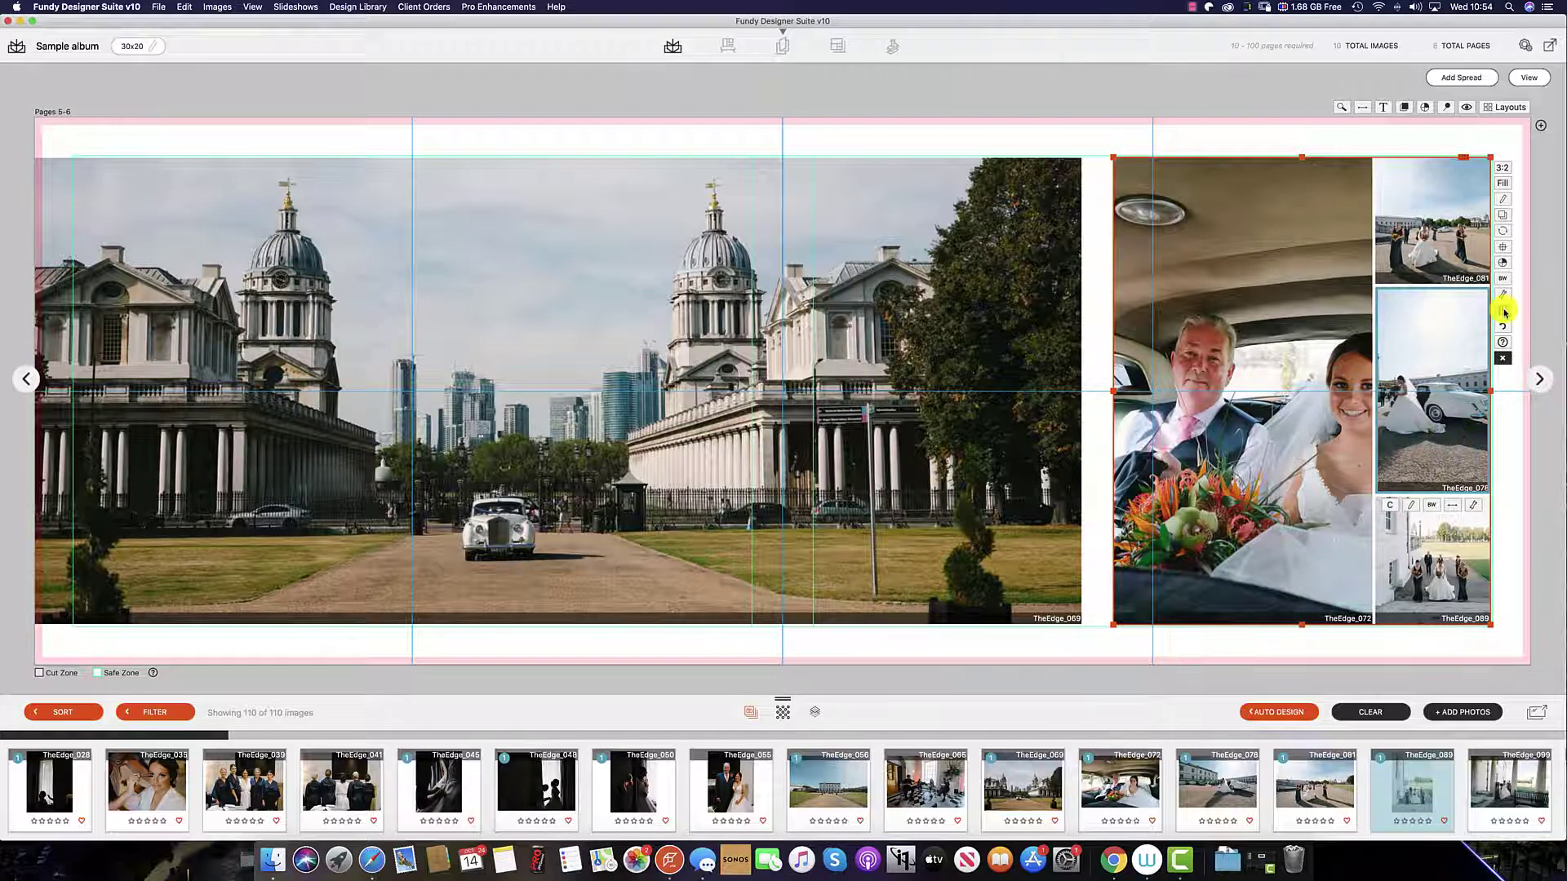
left_click(1504, 311)
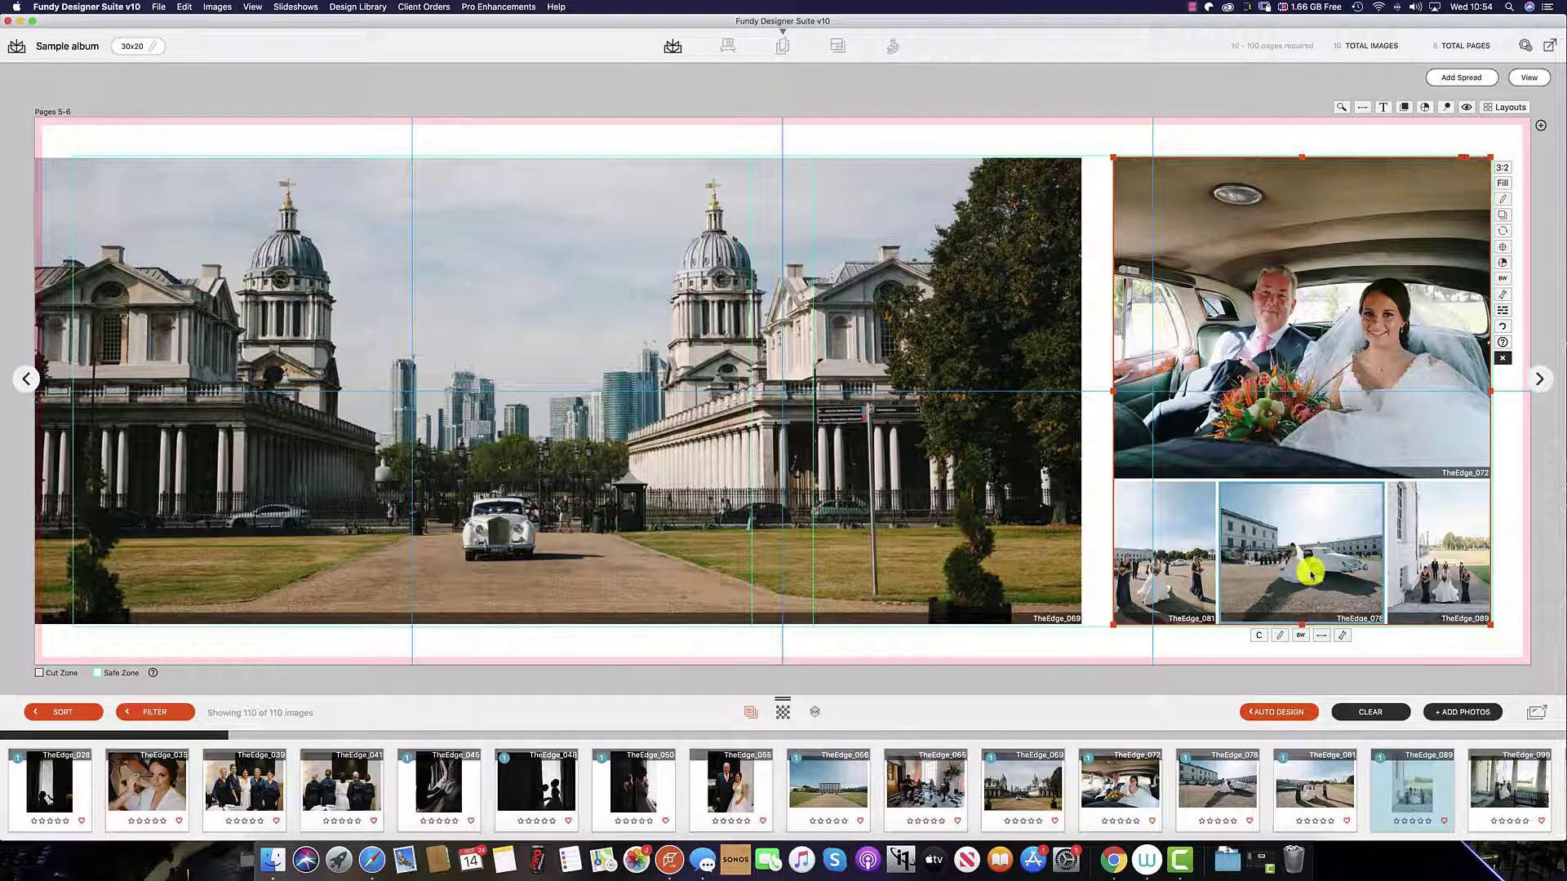
left_click(1172, 576)
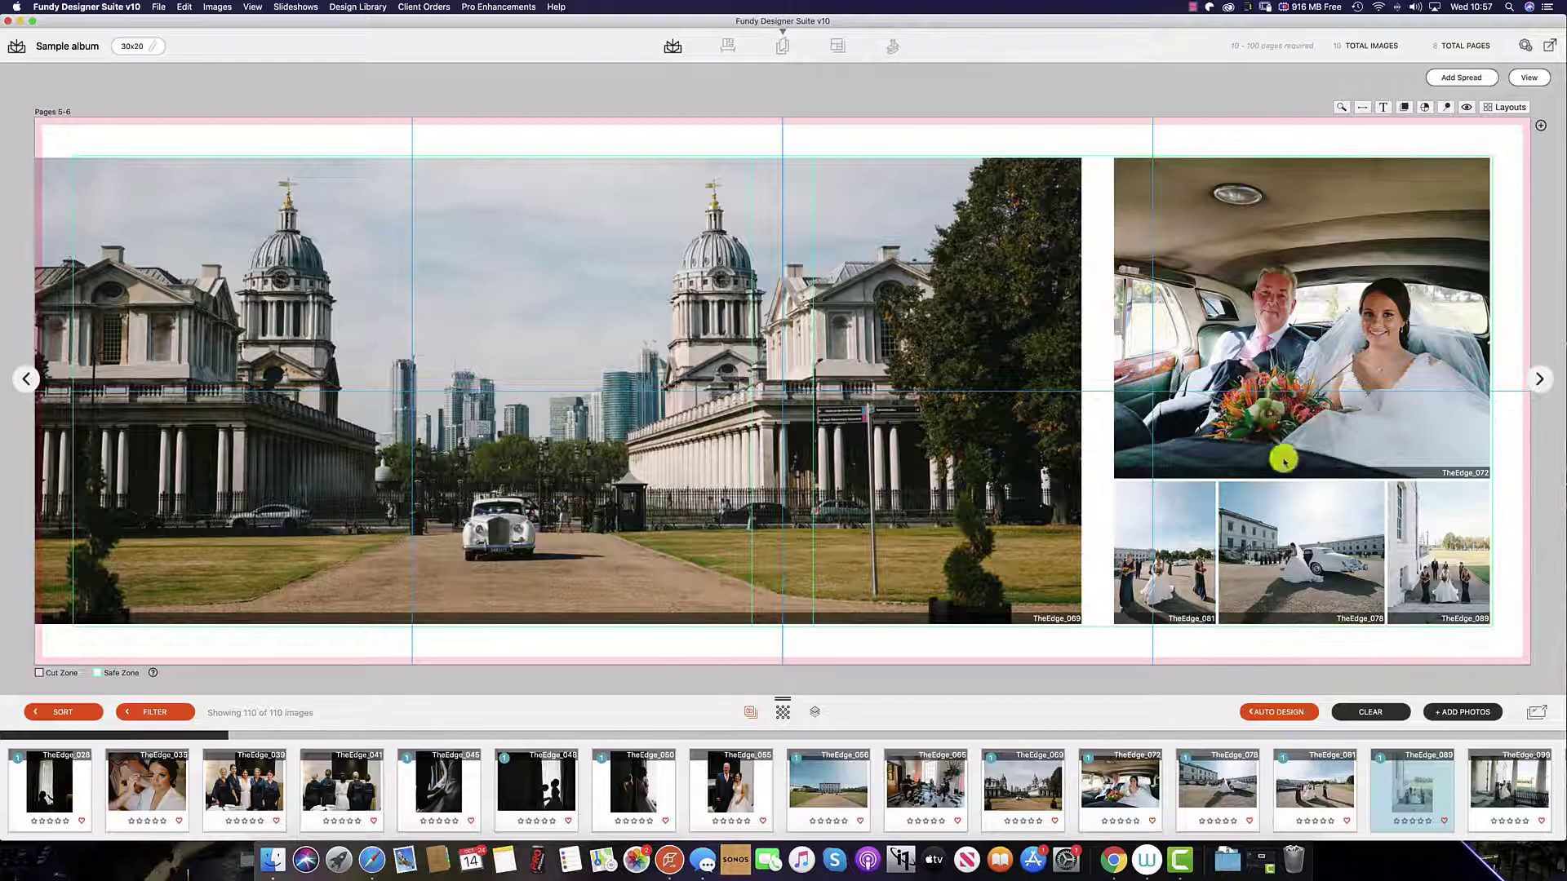
left_click(1377, 364)
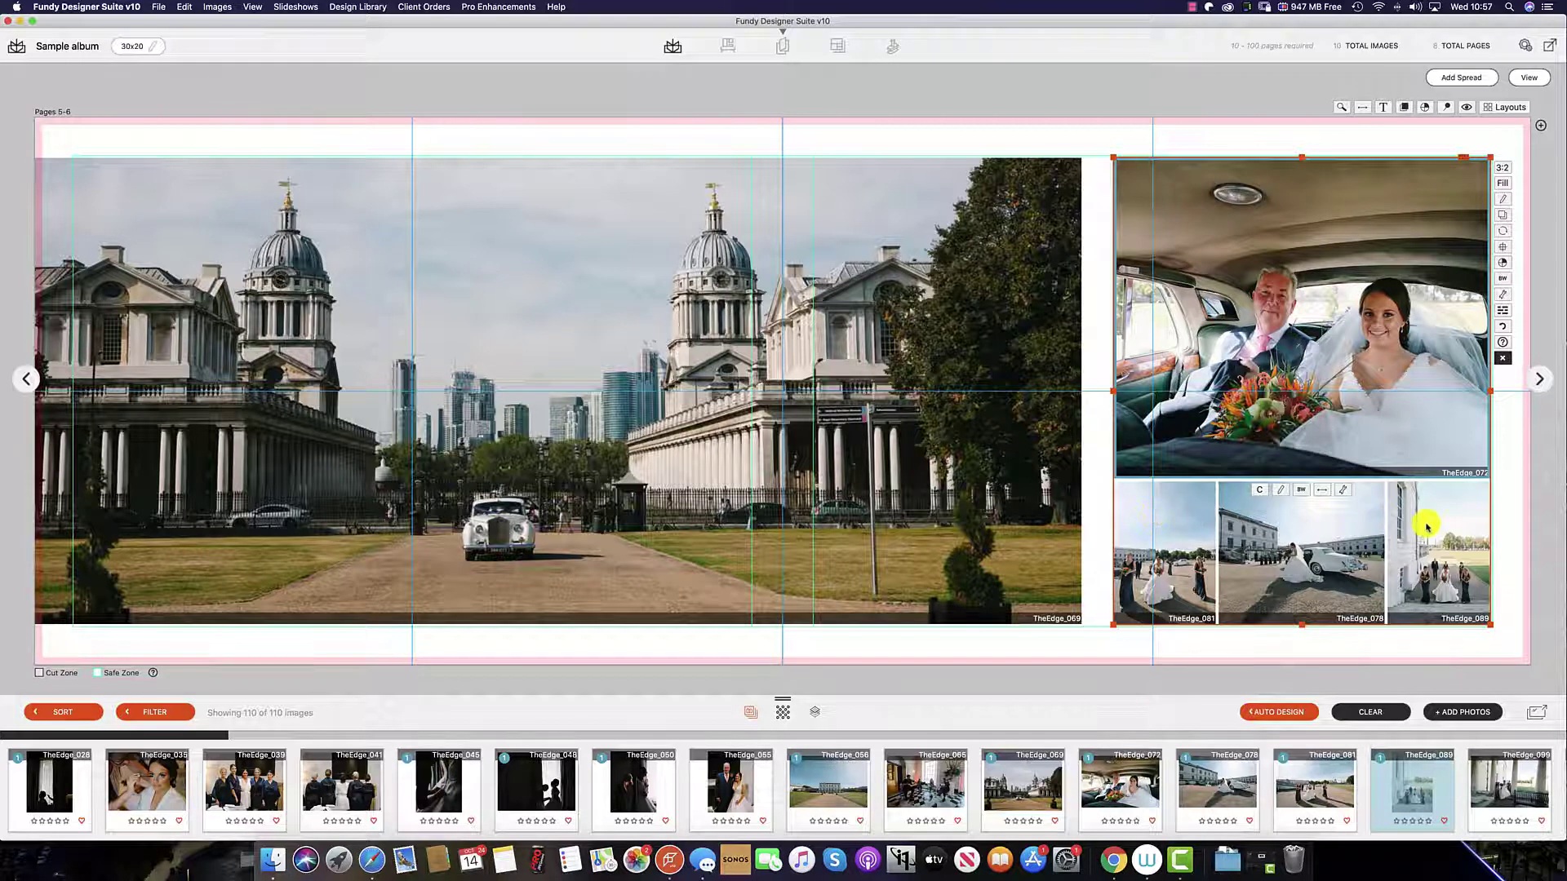
left_click(1502, 311)
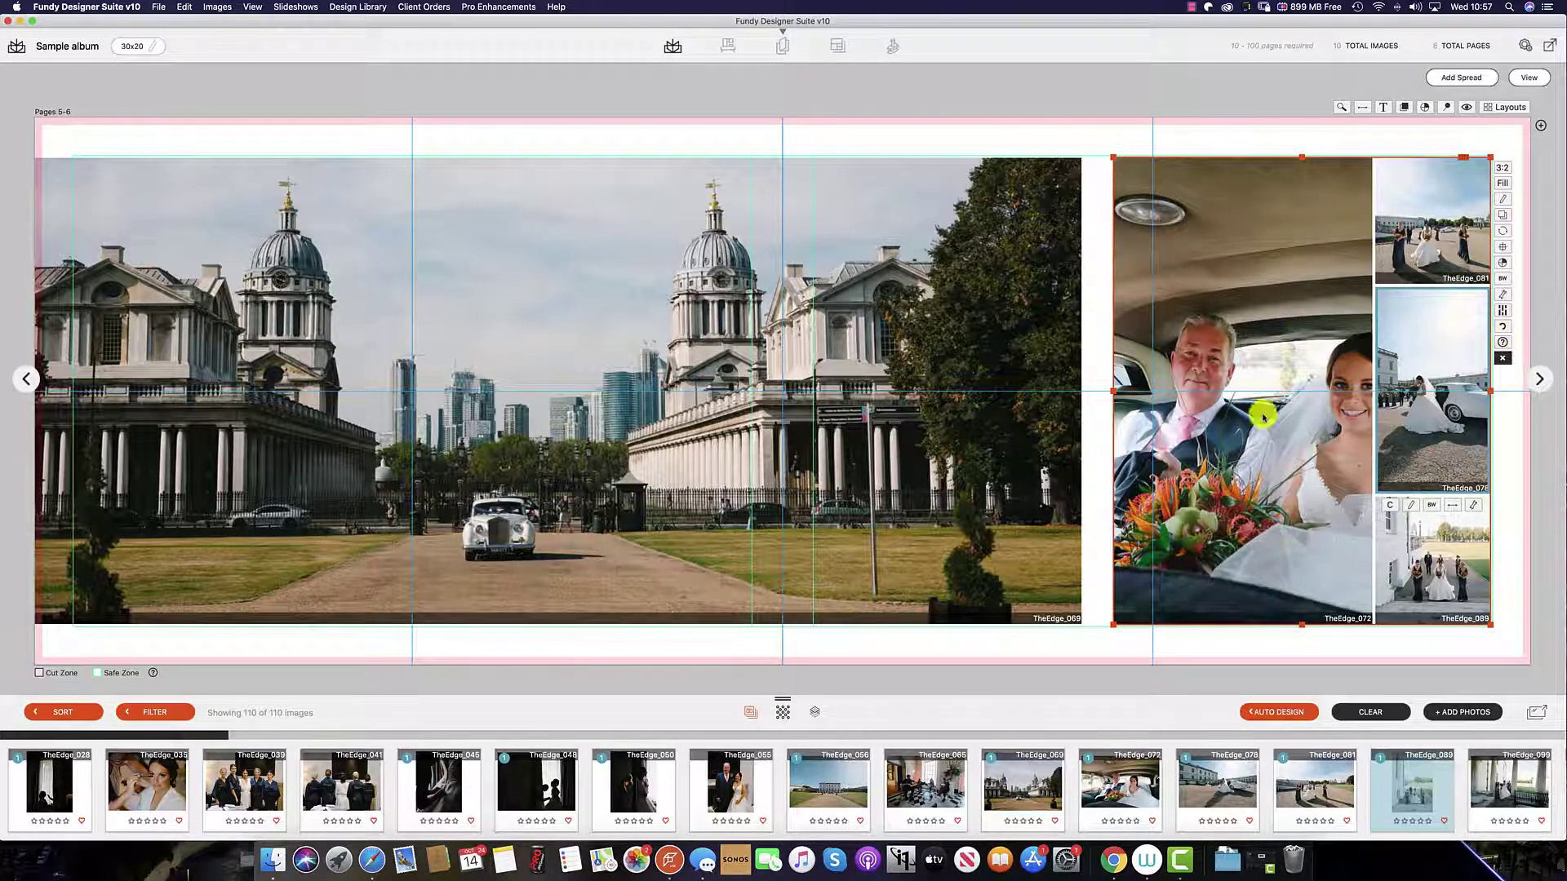
Step: Apply Black & White 3 to the right-page photos, restoring TheEdge_078 to original colour
left_click(1503, 278)
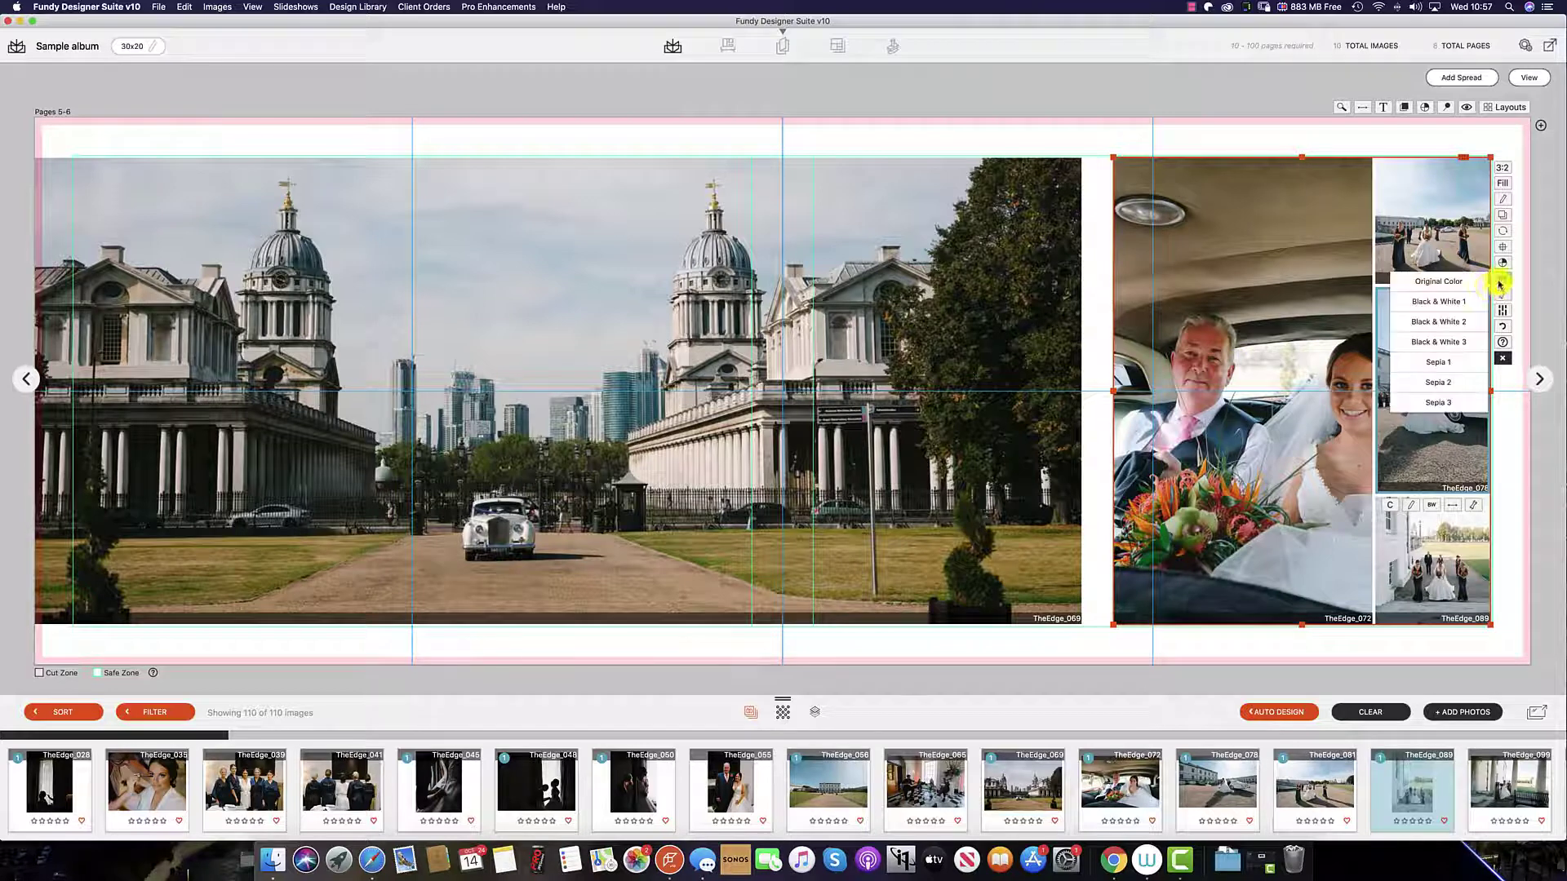
left_click(1436, 343)
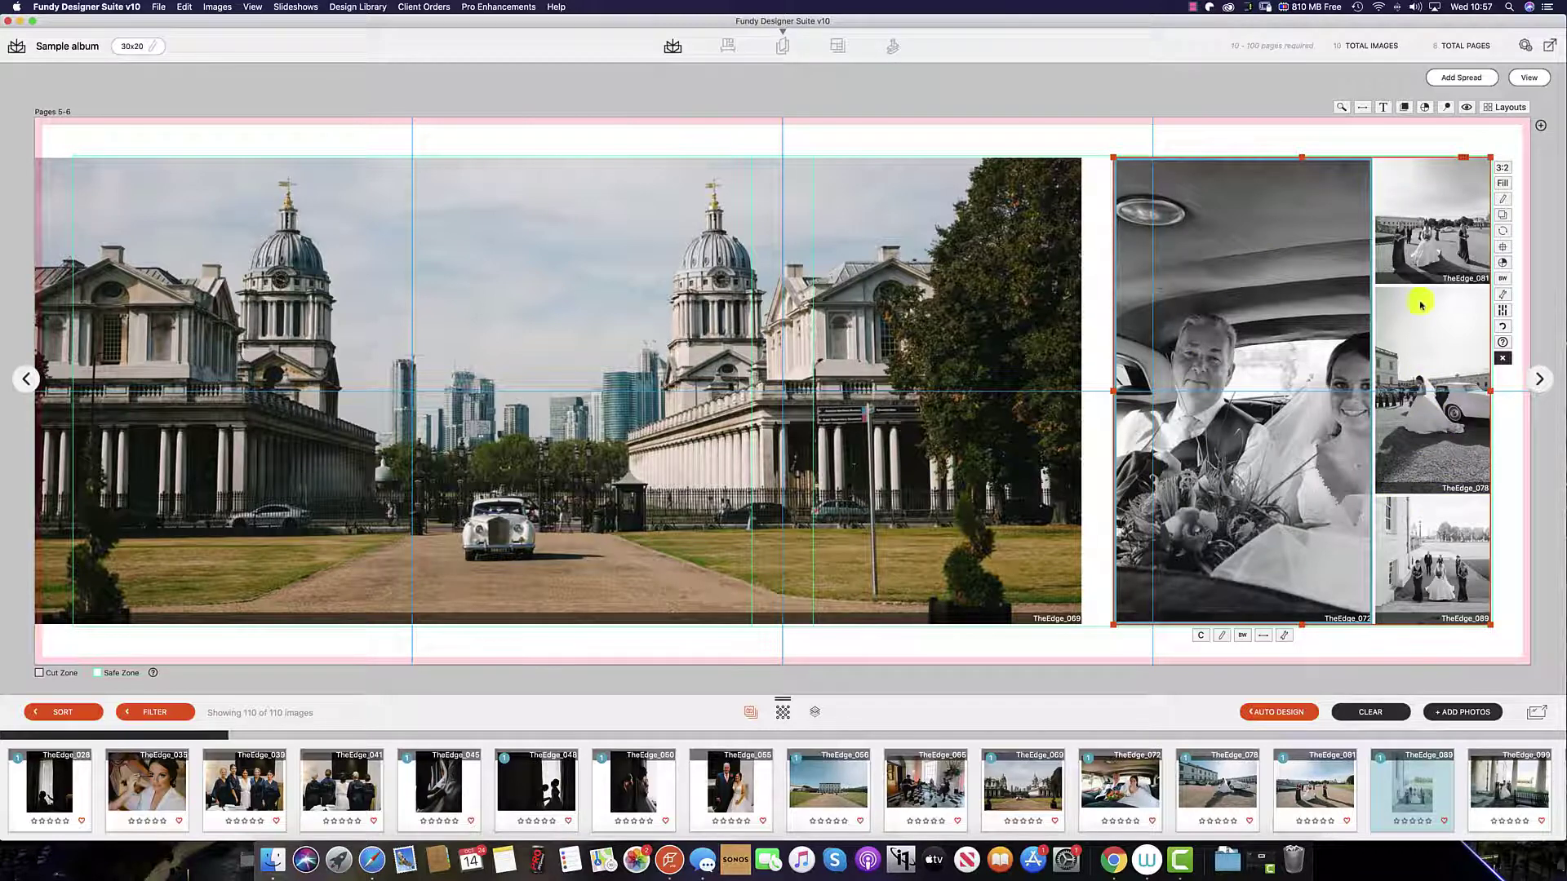
left_click(1432, 357)
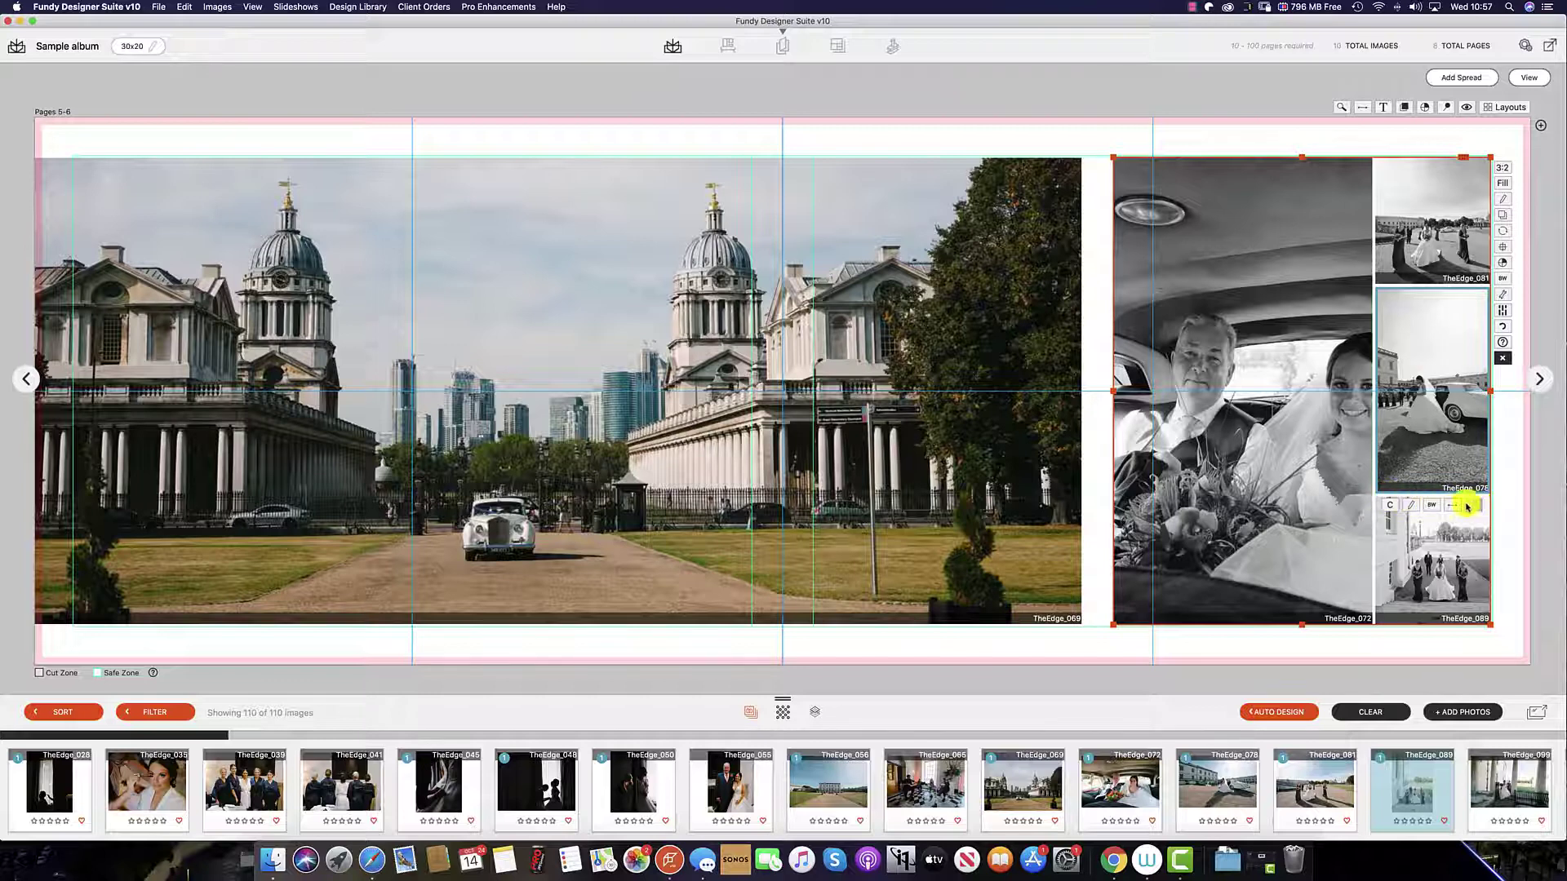
left_click(1430, 506)
left_click(1431, 523)
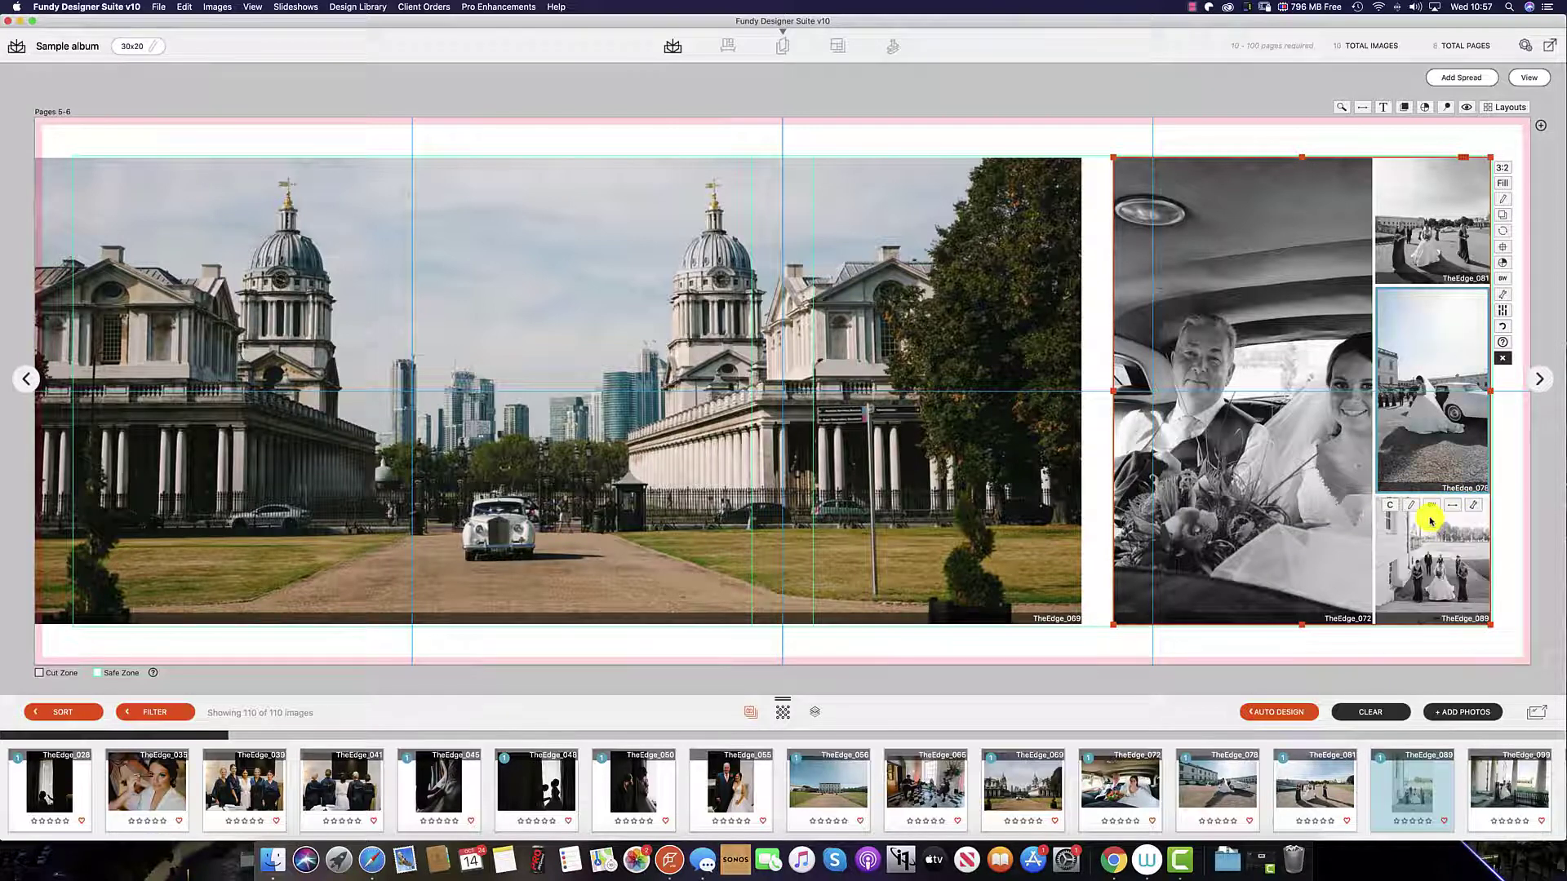
left_click(1328, 557)
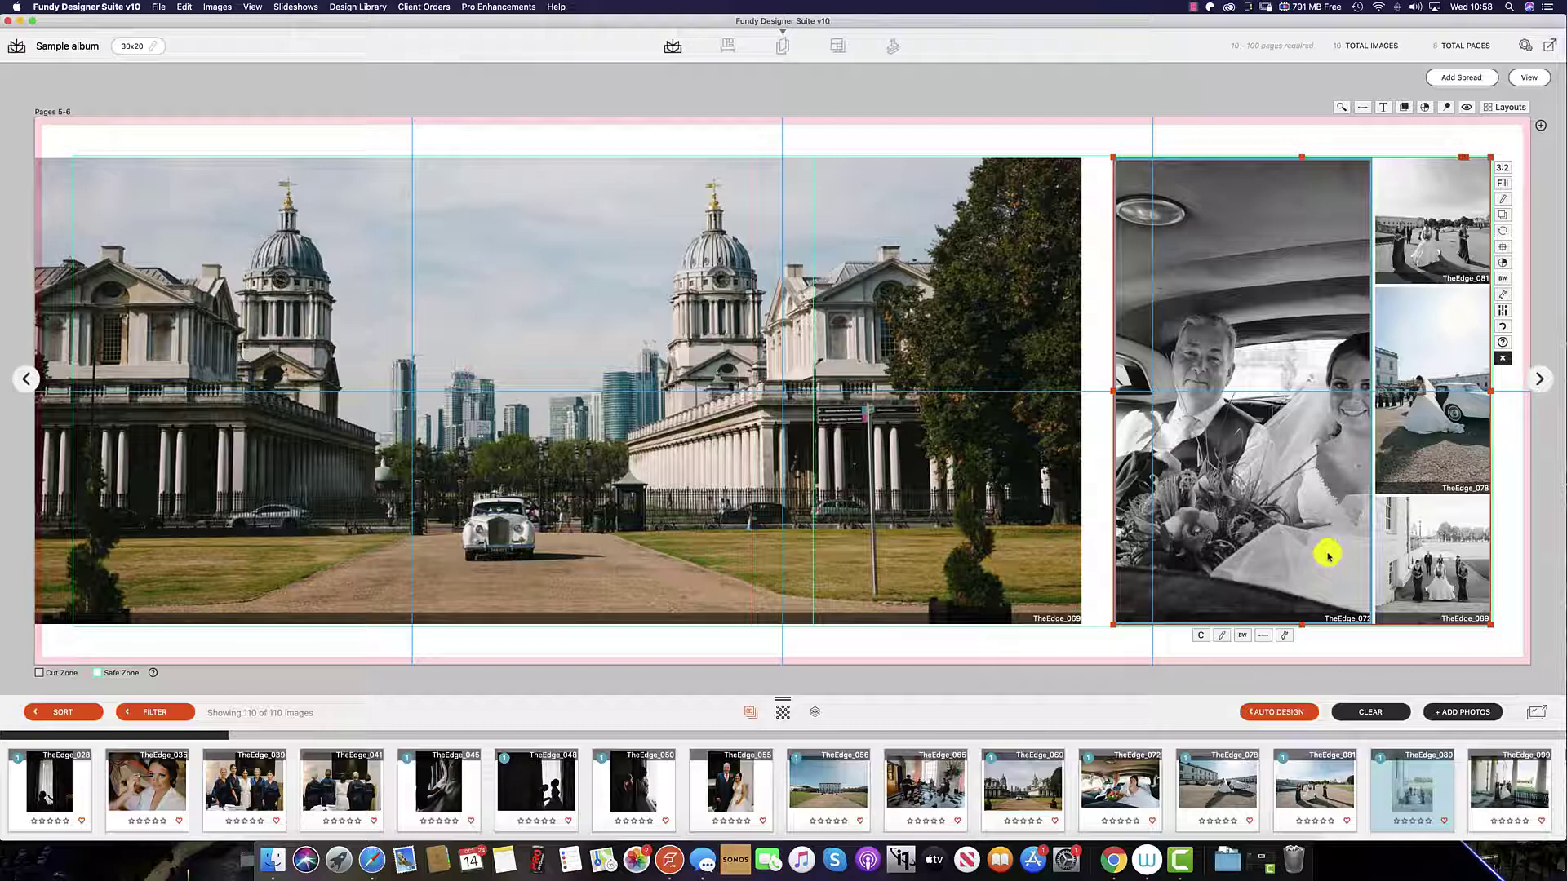
Step: Try Horizontal and Vertical ratios on the three small photos, then settle on a square 1:1 crop
left_click(1399, 340)
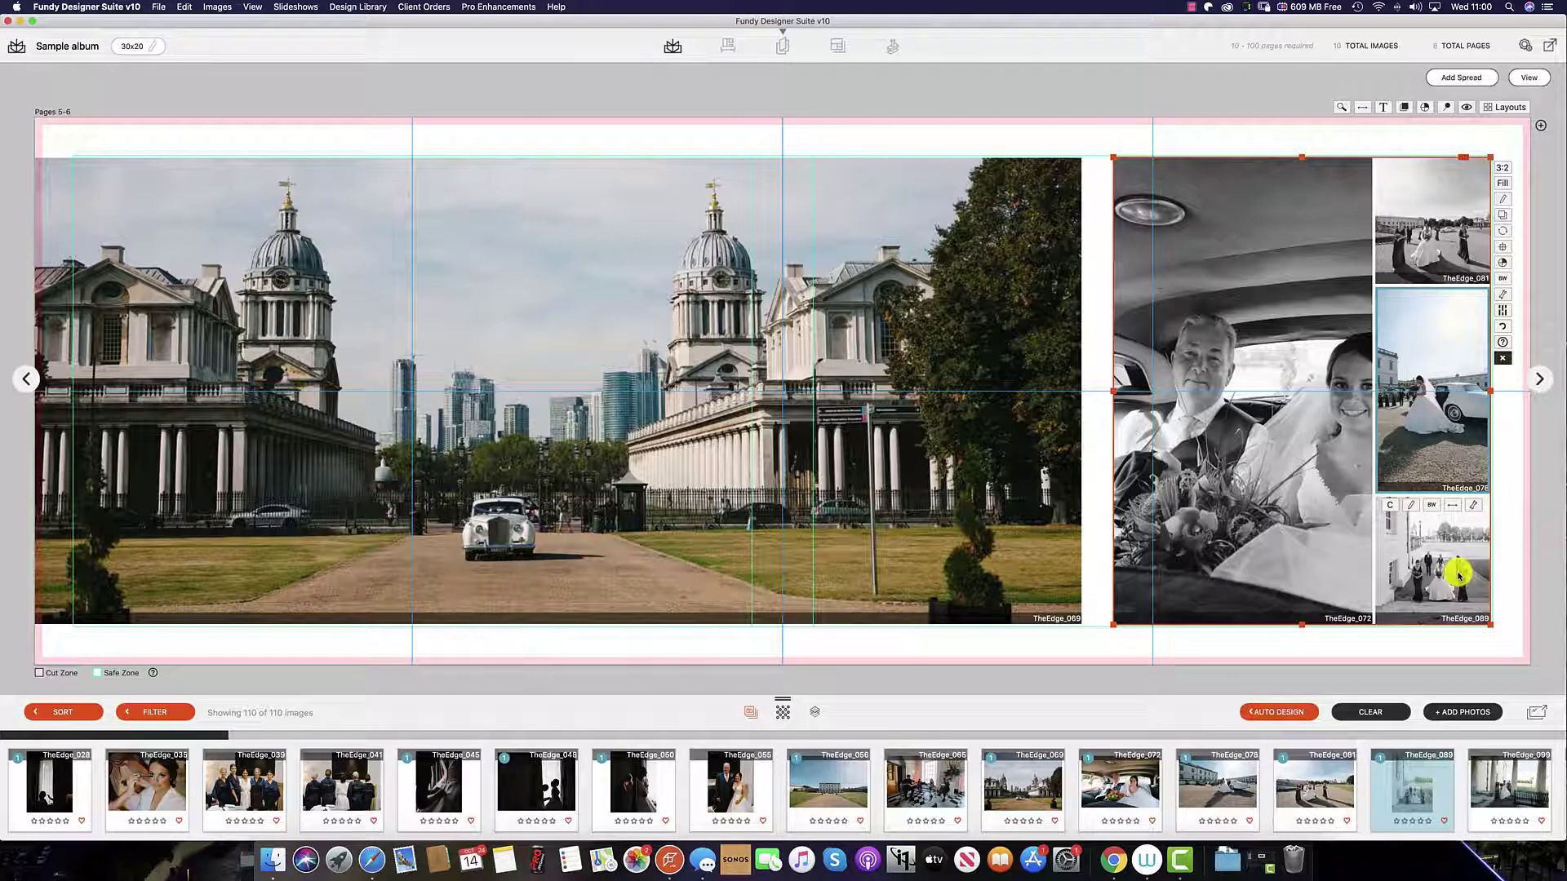
left_click(1392, 511)
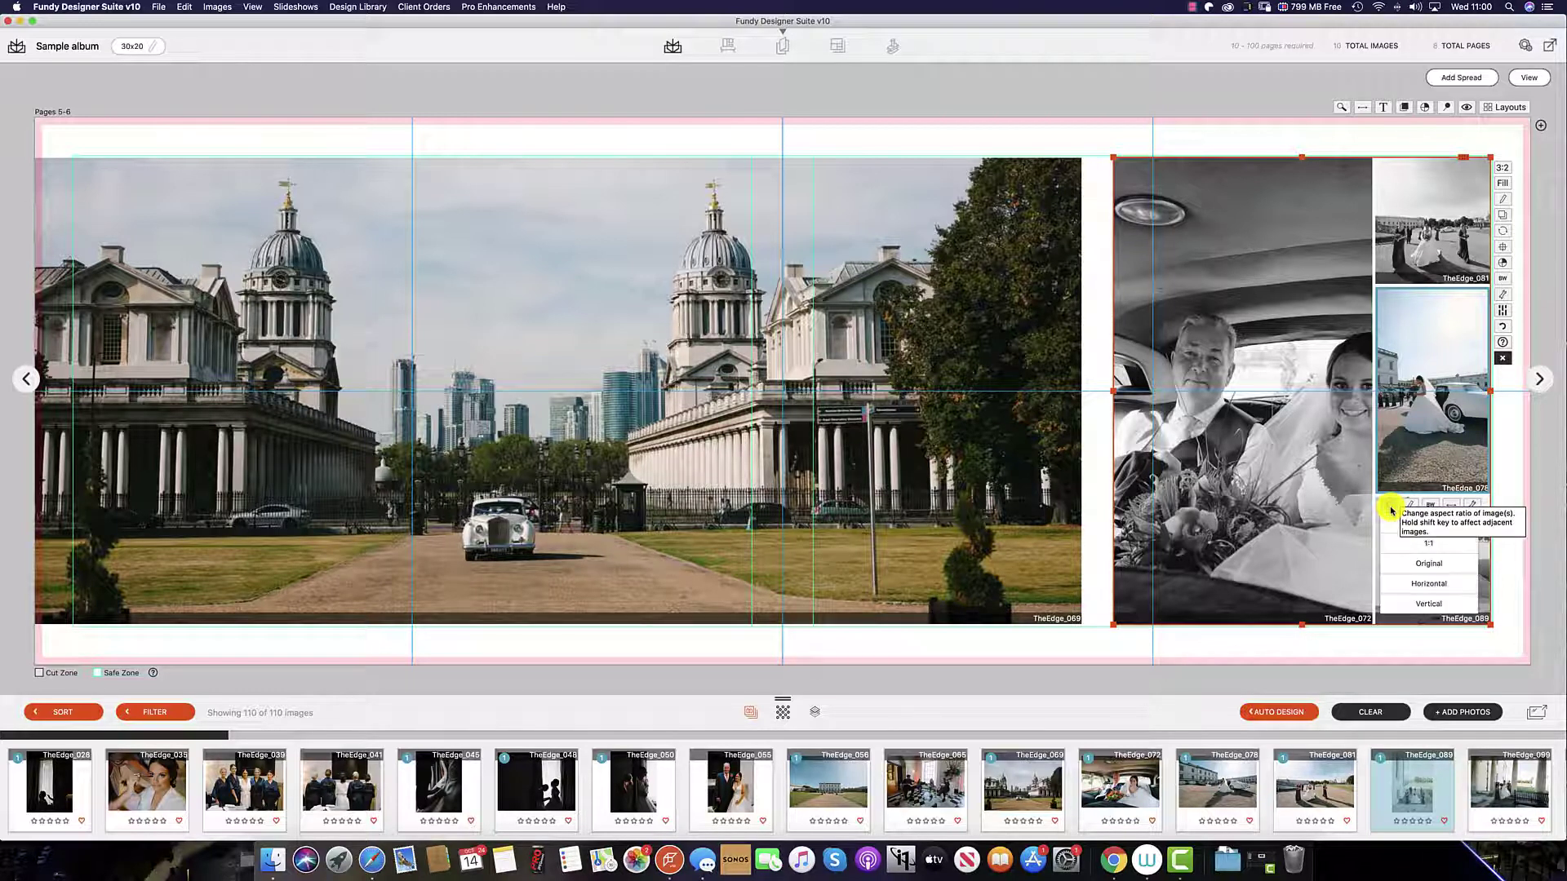
left_click(1399, 539)
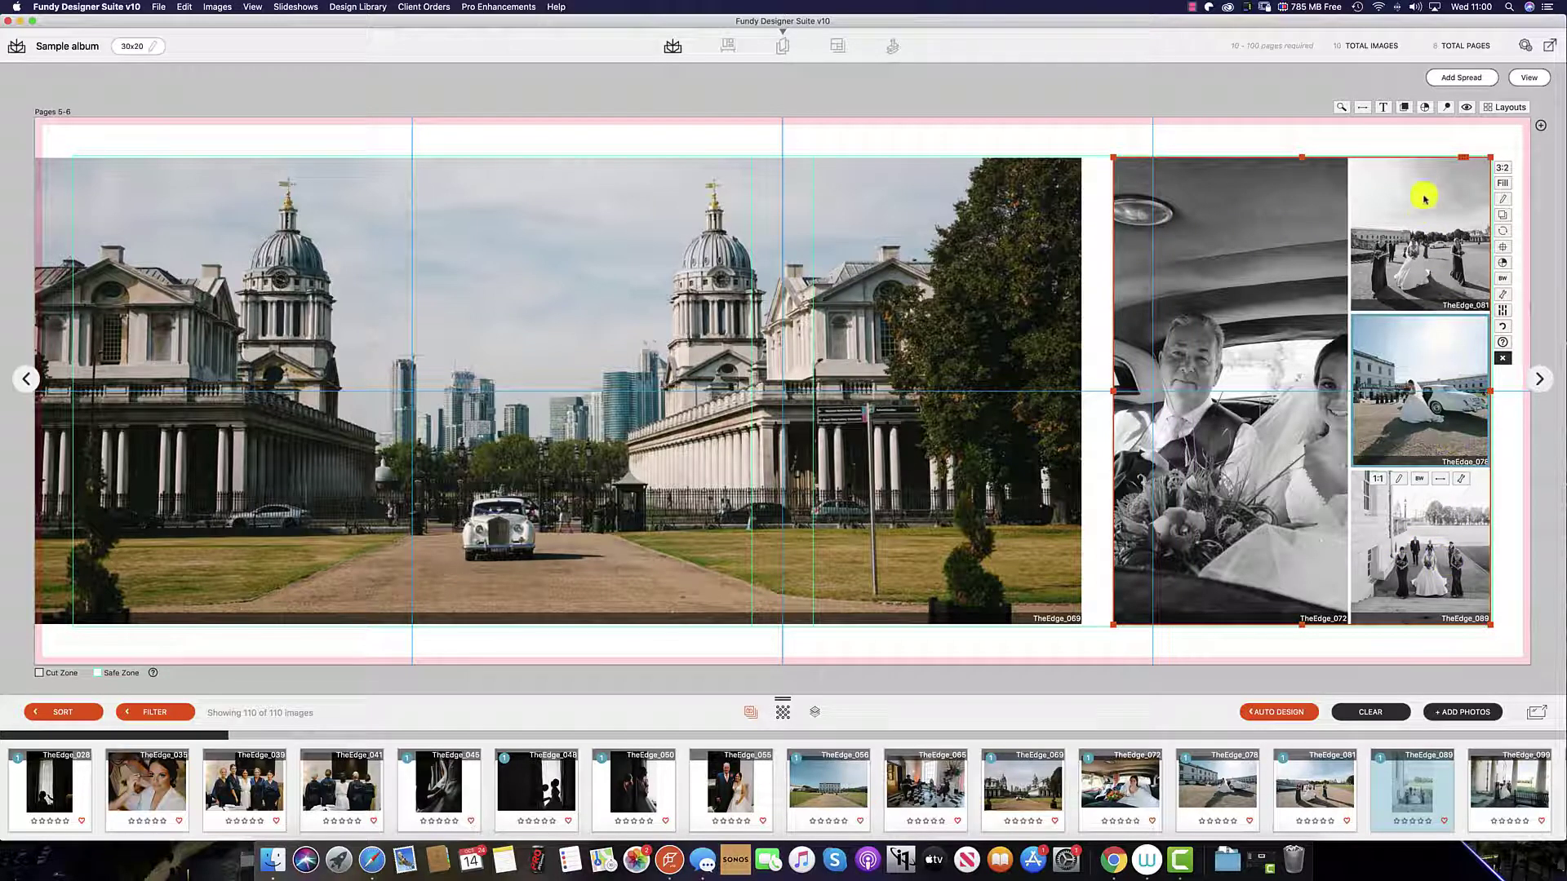
left_click(1380, 479)
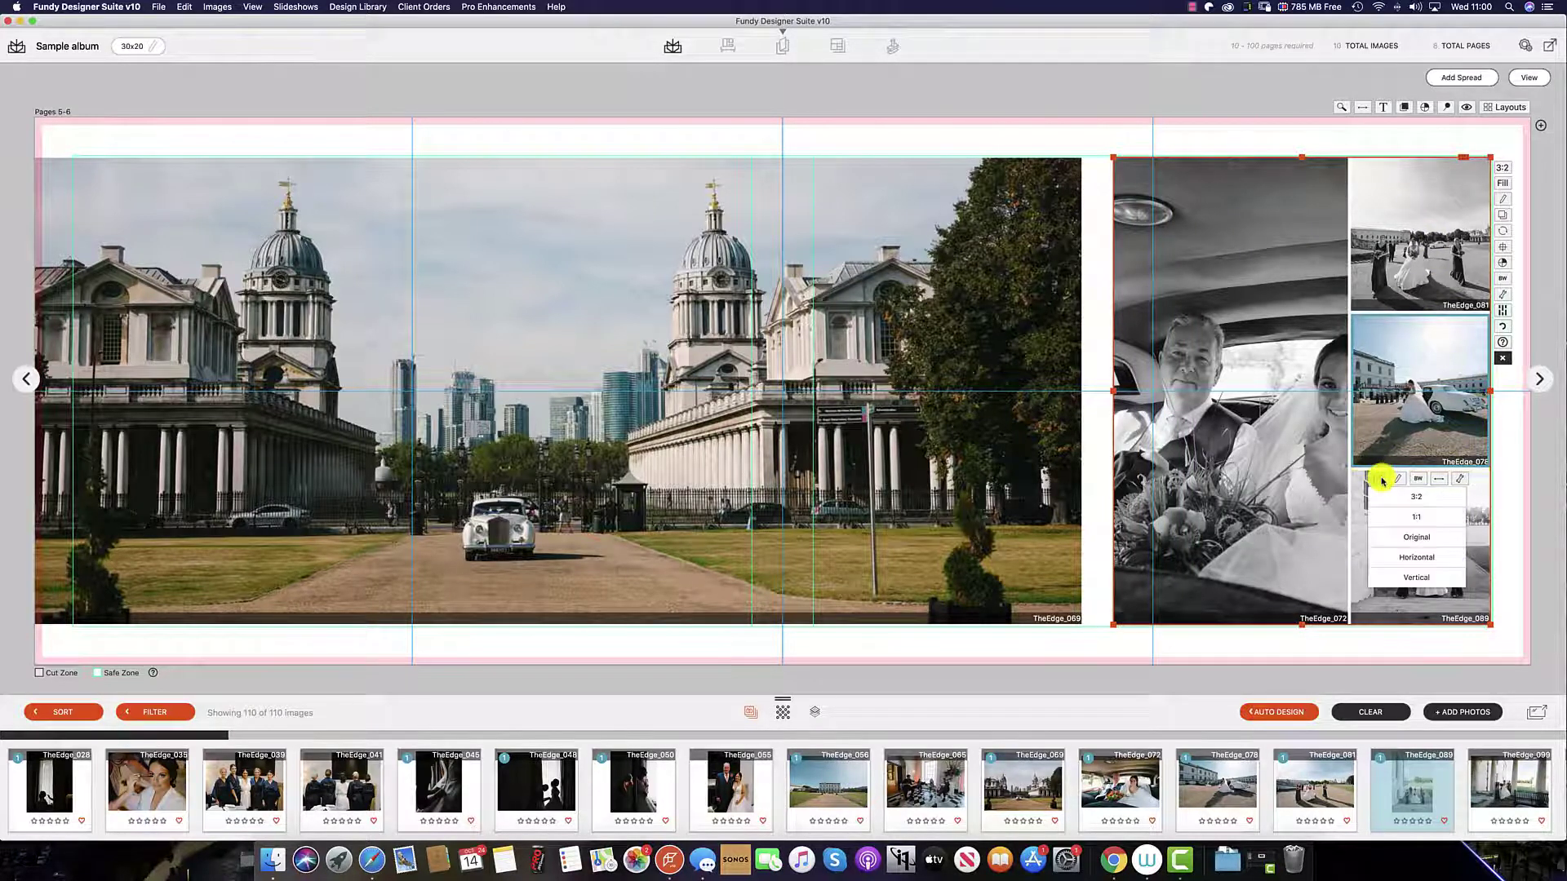
left_click(1398, 555)
left_click(1373, 460)
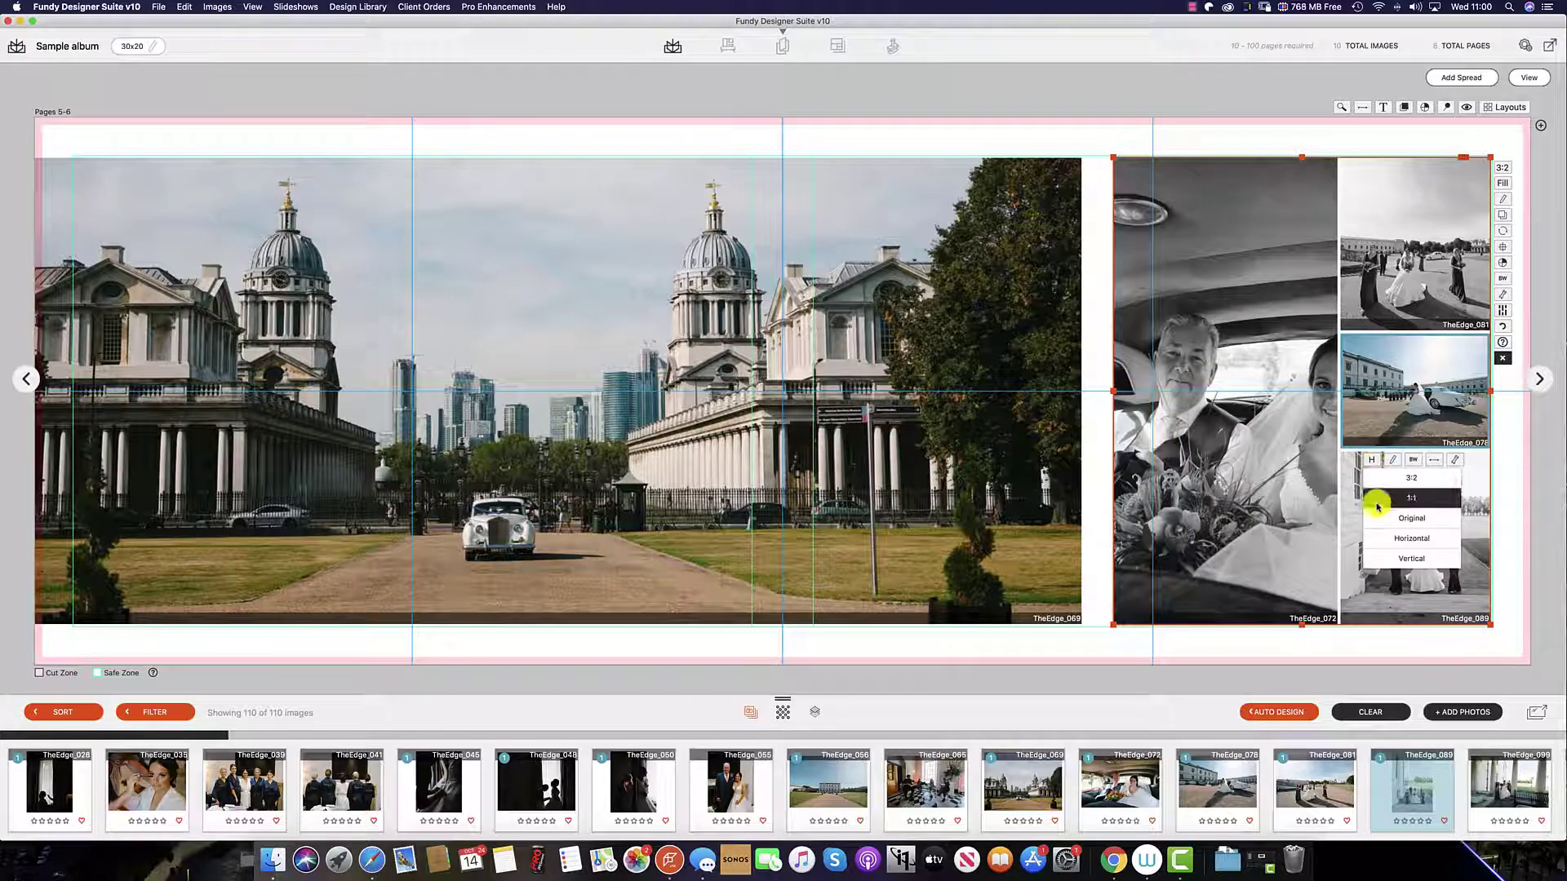
left_click(1394, 559)
left_click(1382, 497)
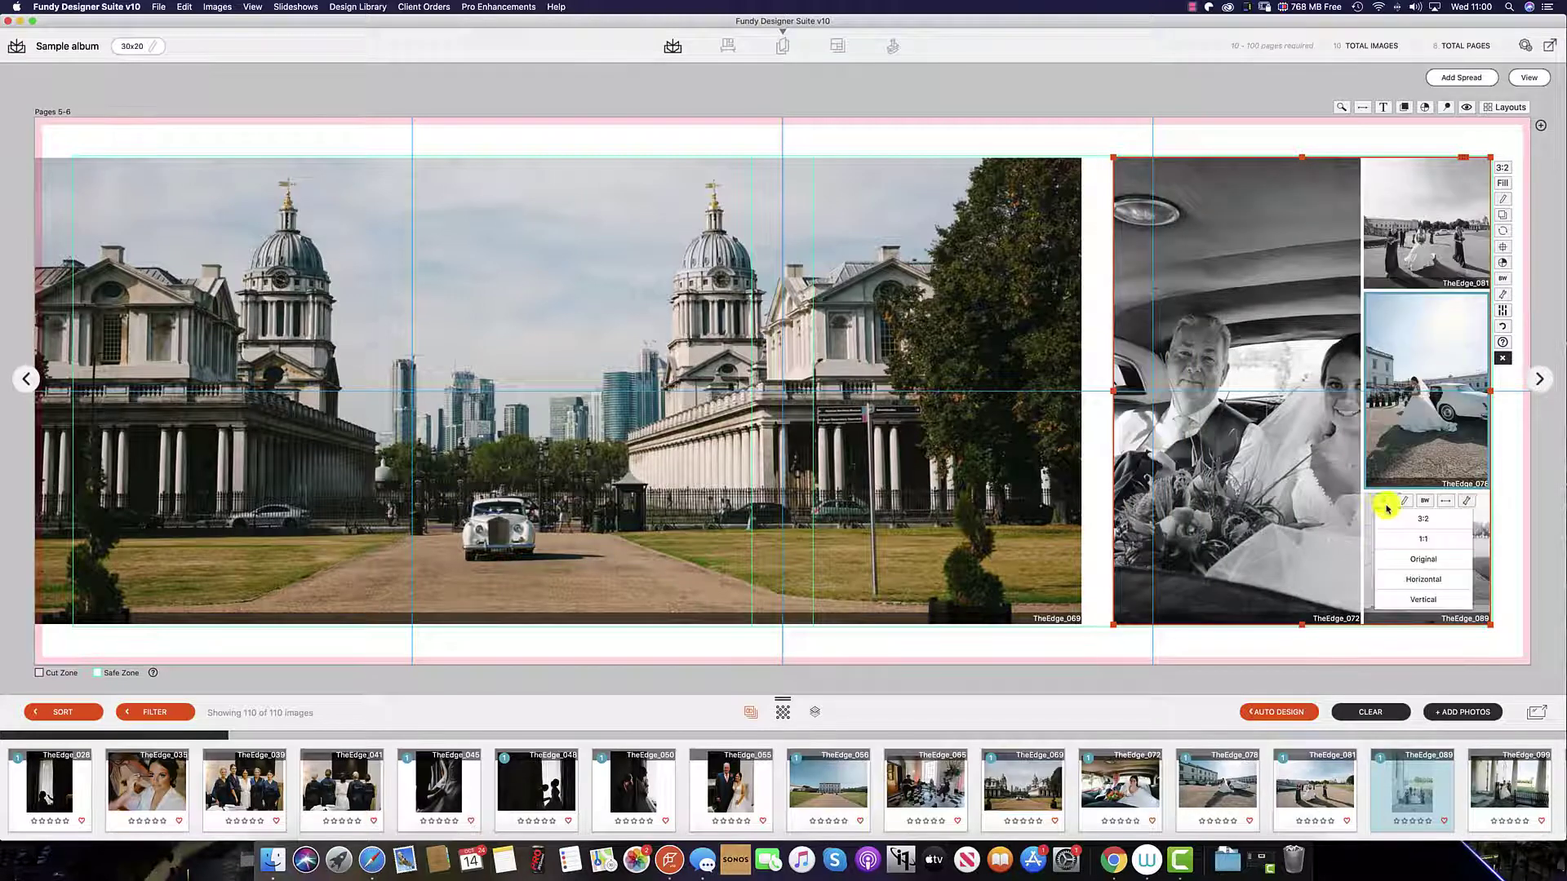
left_click(1396, 534)
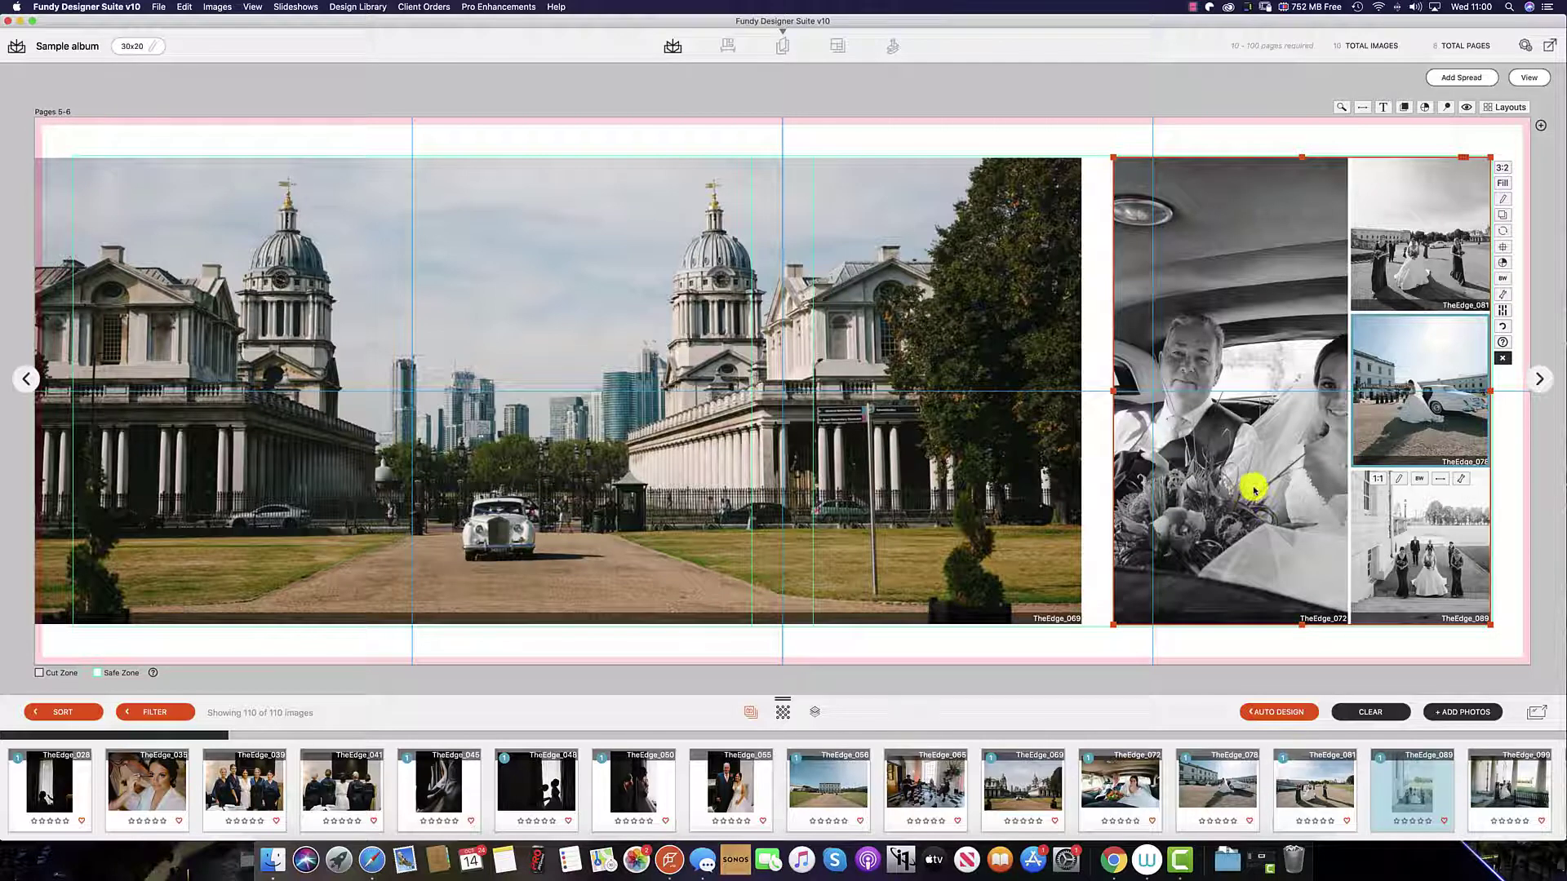
left_click(1206, 332)
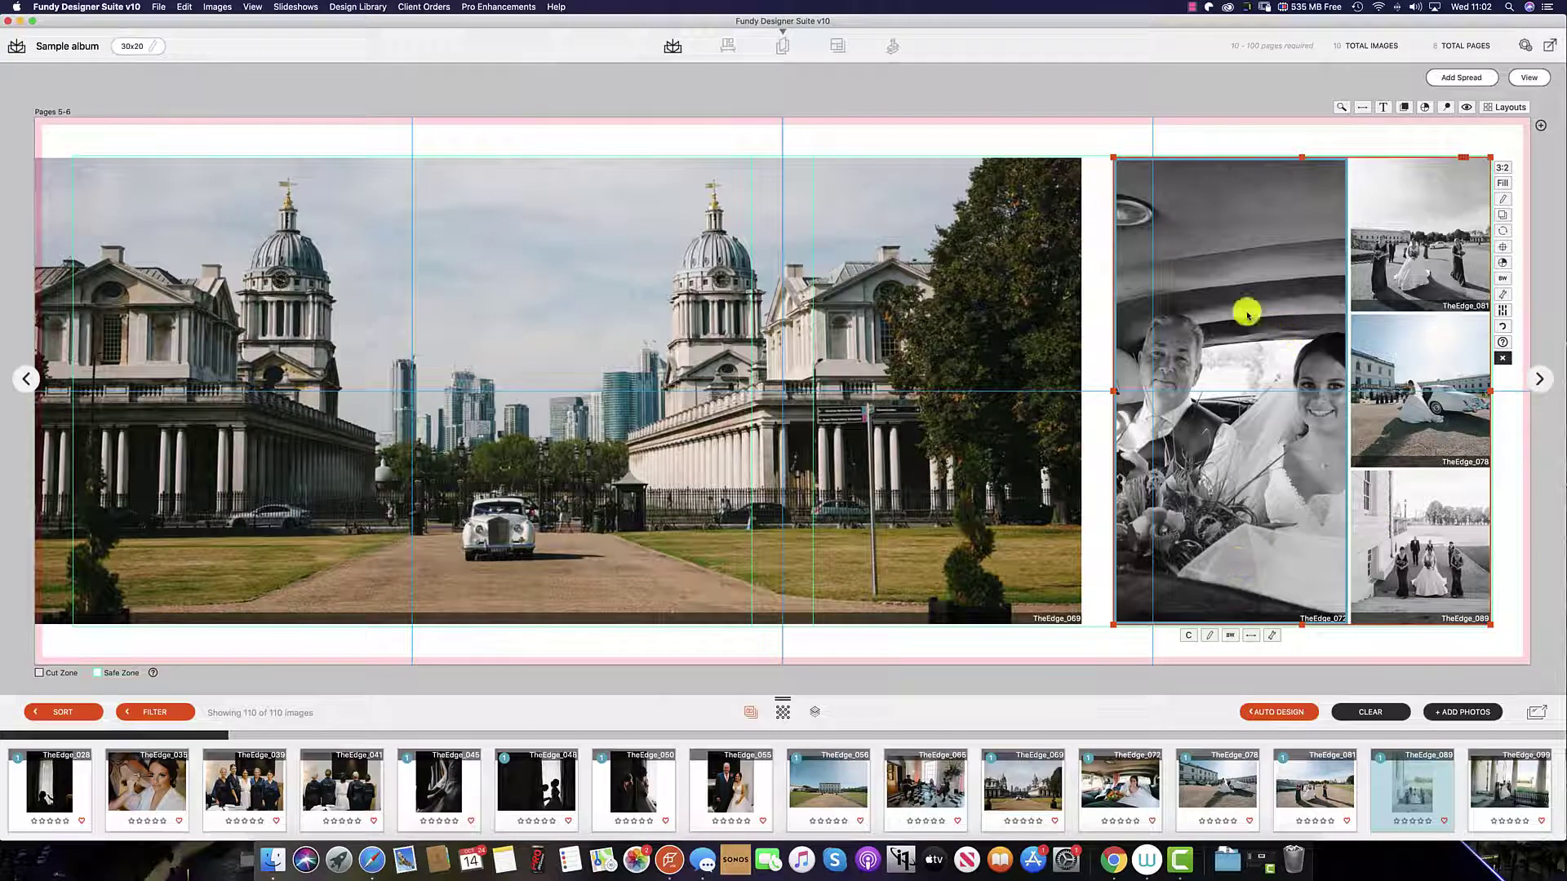
Step: Place TheEdge_072 on top with three photos below, reframing the couple and re-cropping it to 3:2
left_click(1503, 311)
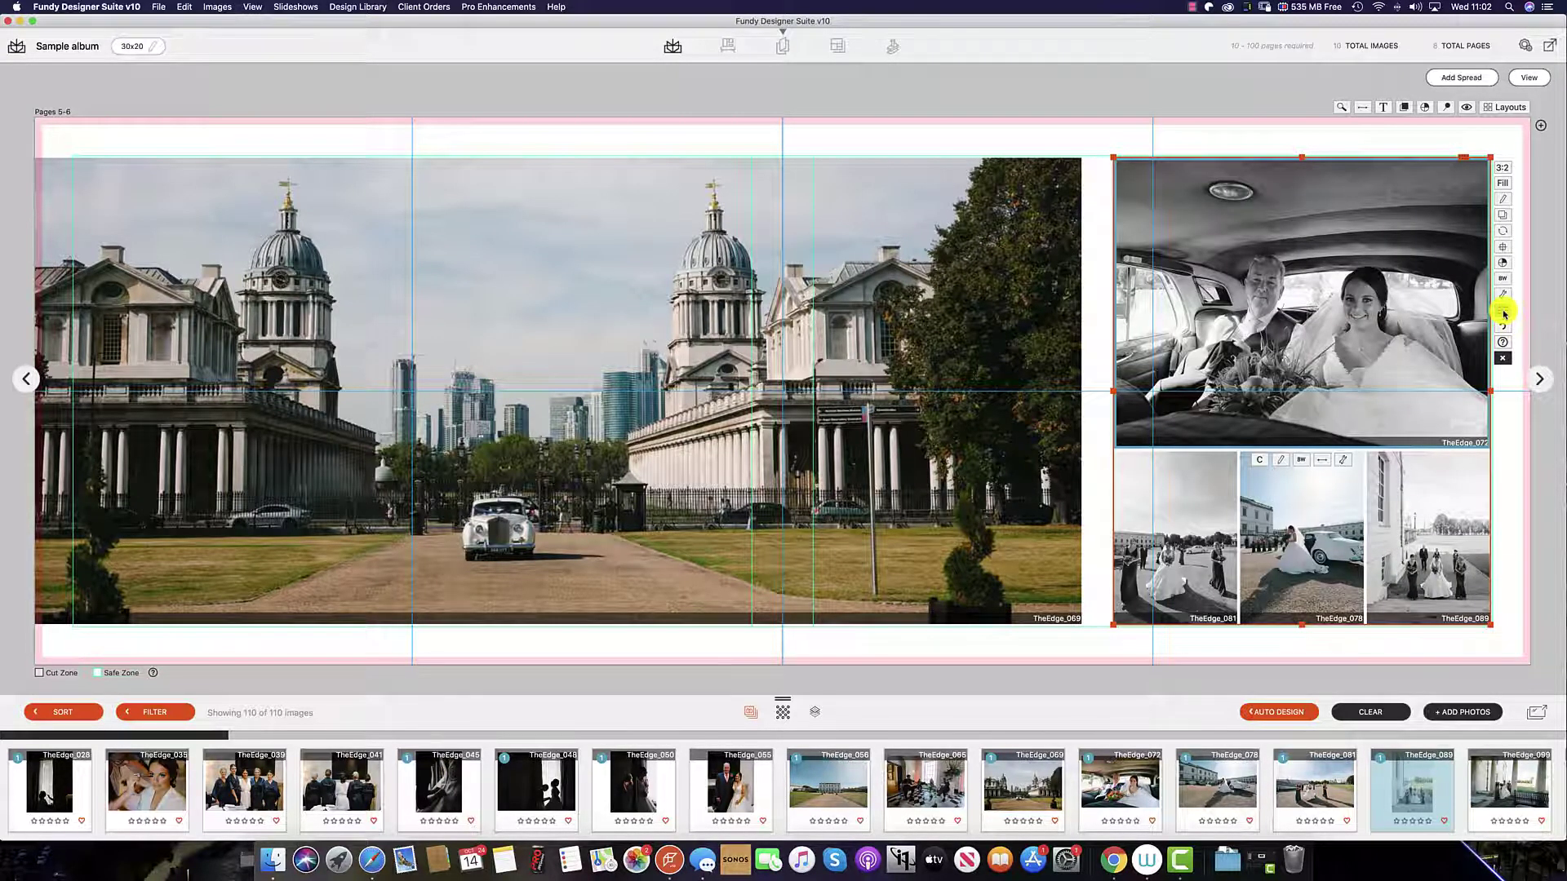
left_click_drag(1336, 308, 1241, 314)
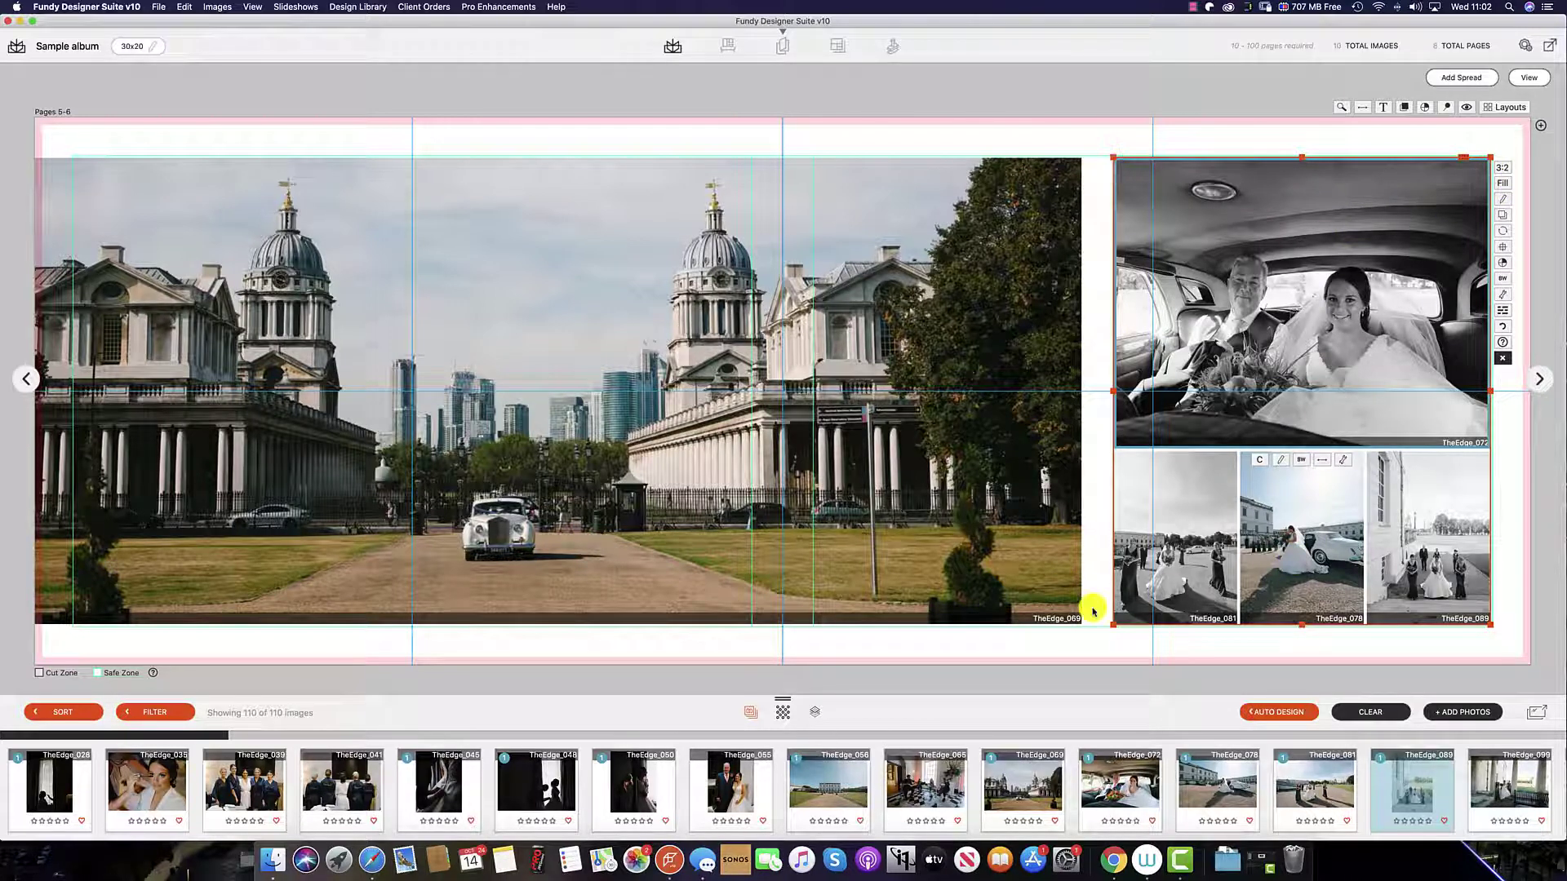
left_click(1504, 169)
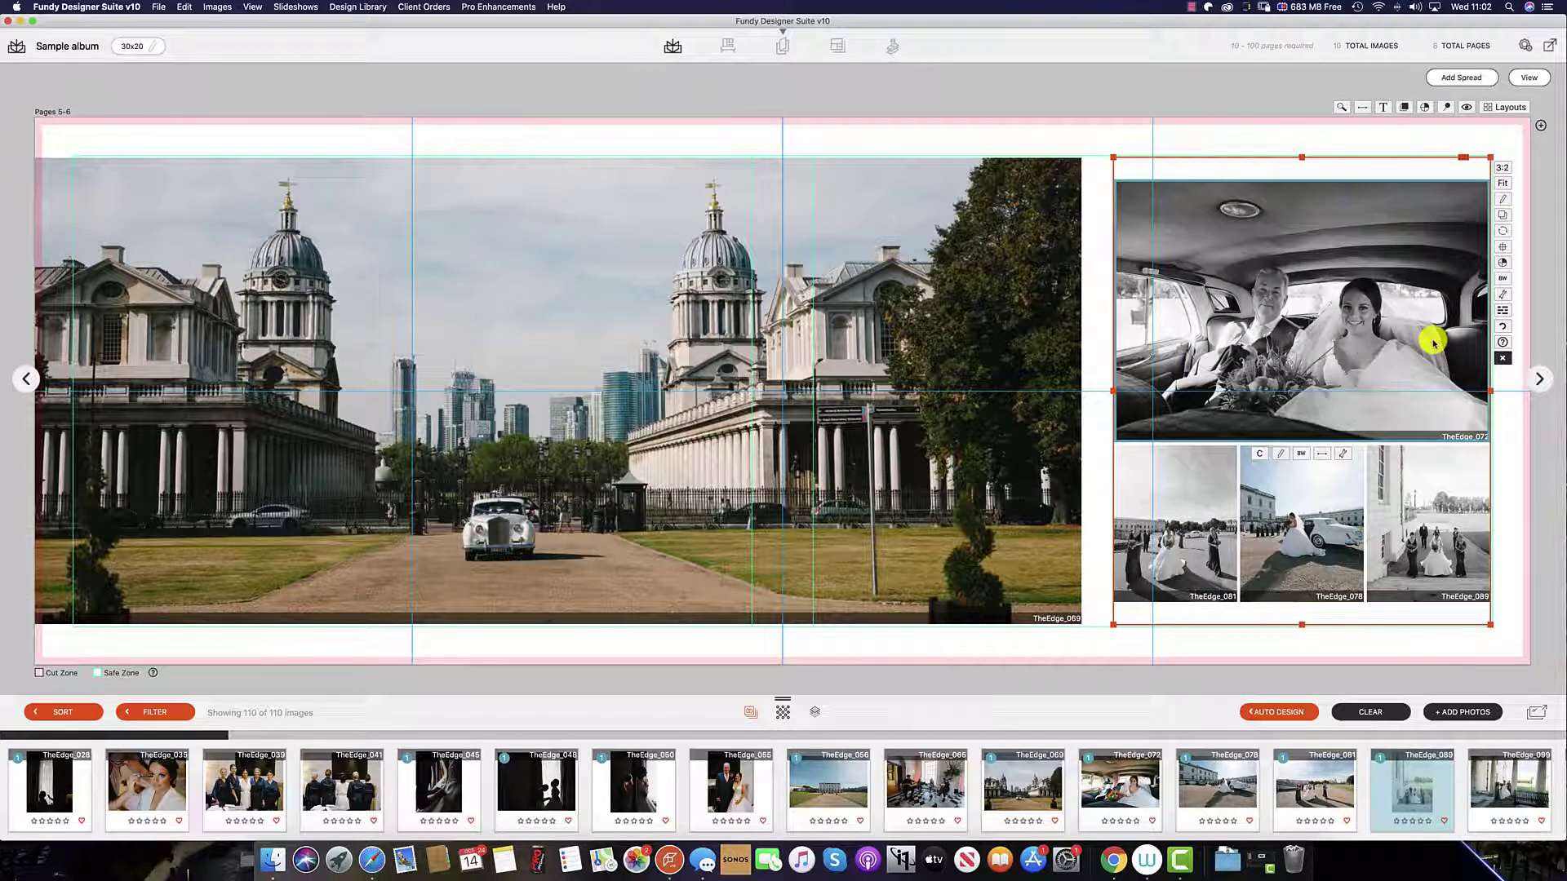
Step: Try 1:1, original and horizontal ratios for the photo group, settling on Vertical frames
left_click(1503, 173)
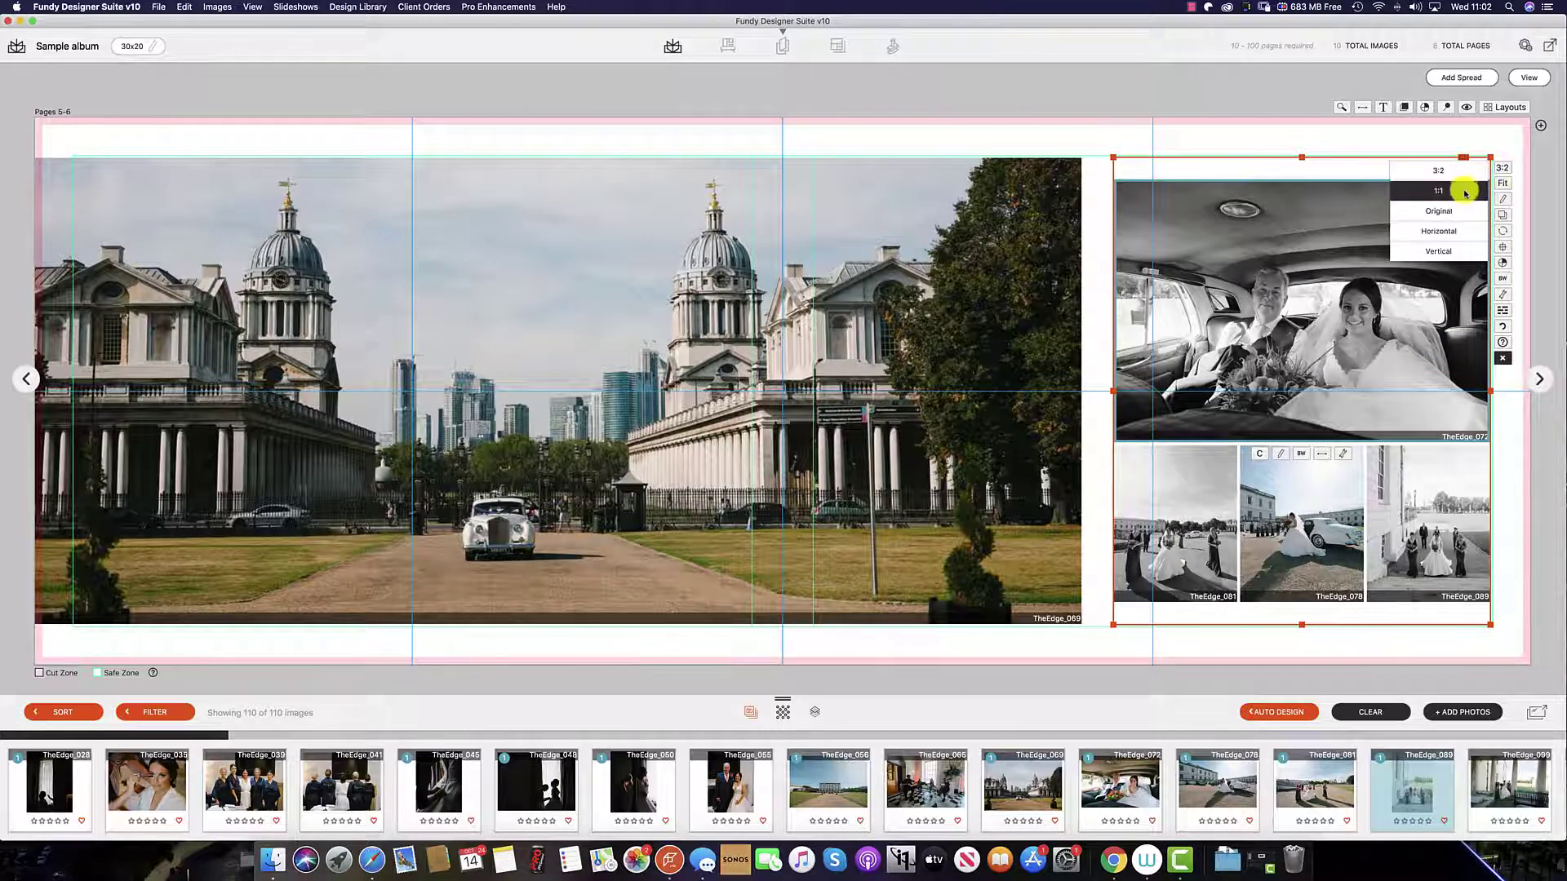
left_click(1463, 194)
left_click(1502, 168)
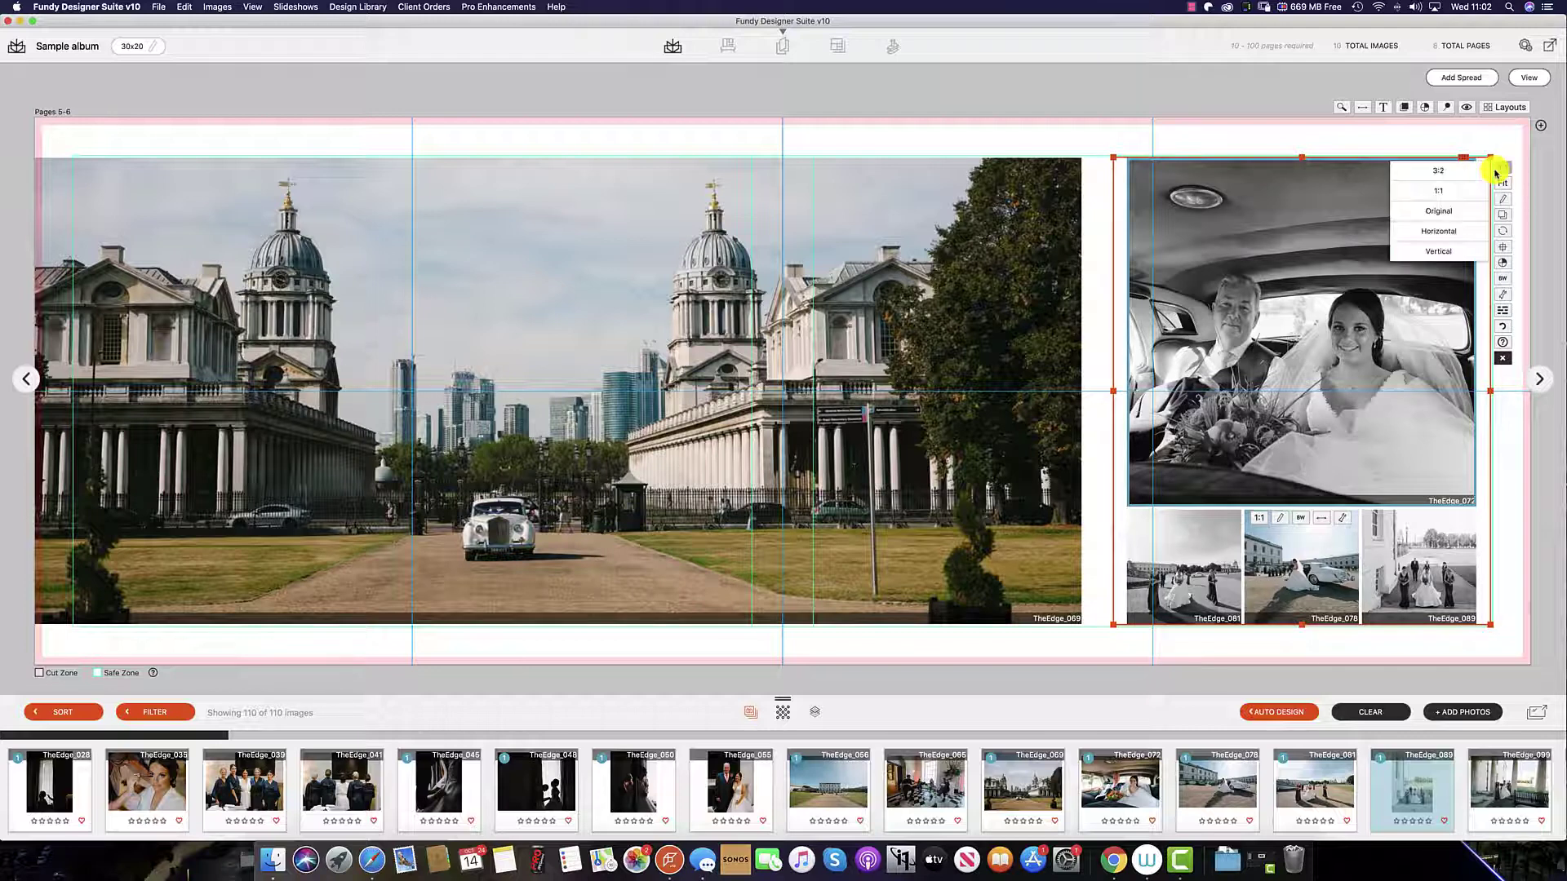
left_click(1440, 205)
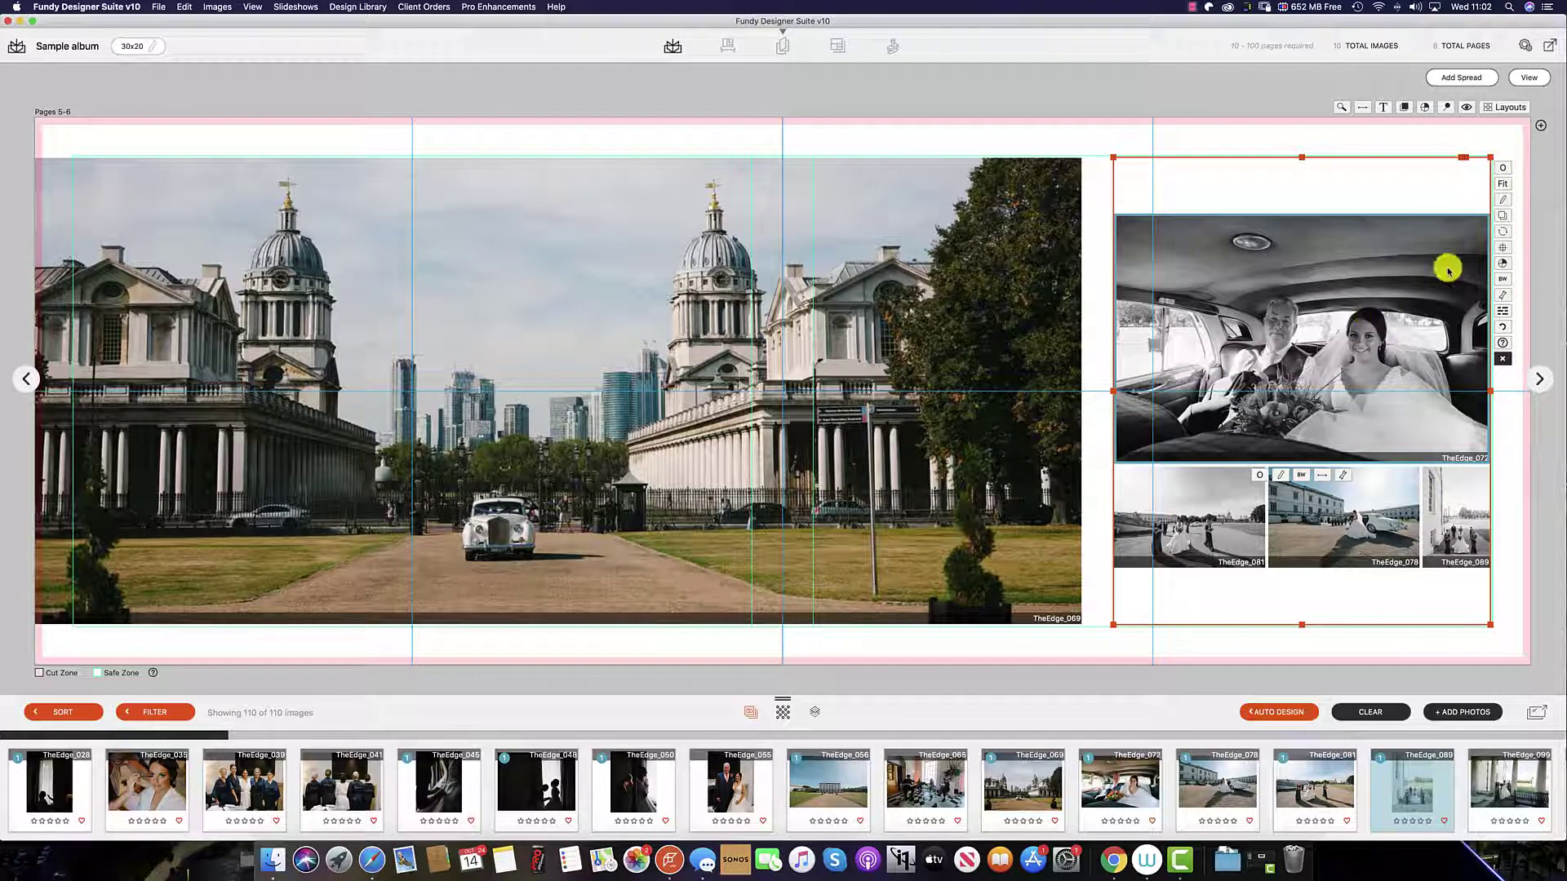
left_click(1502, 167)
left_click(1438, 231)
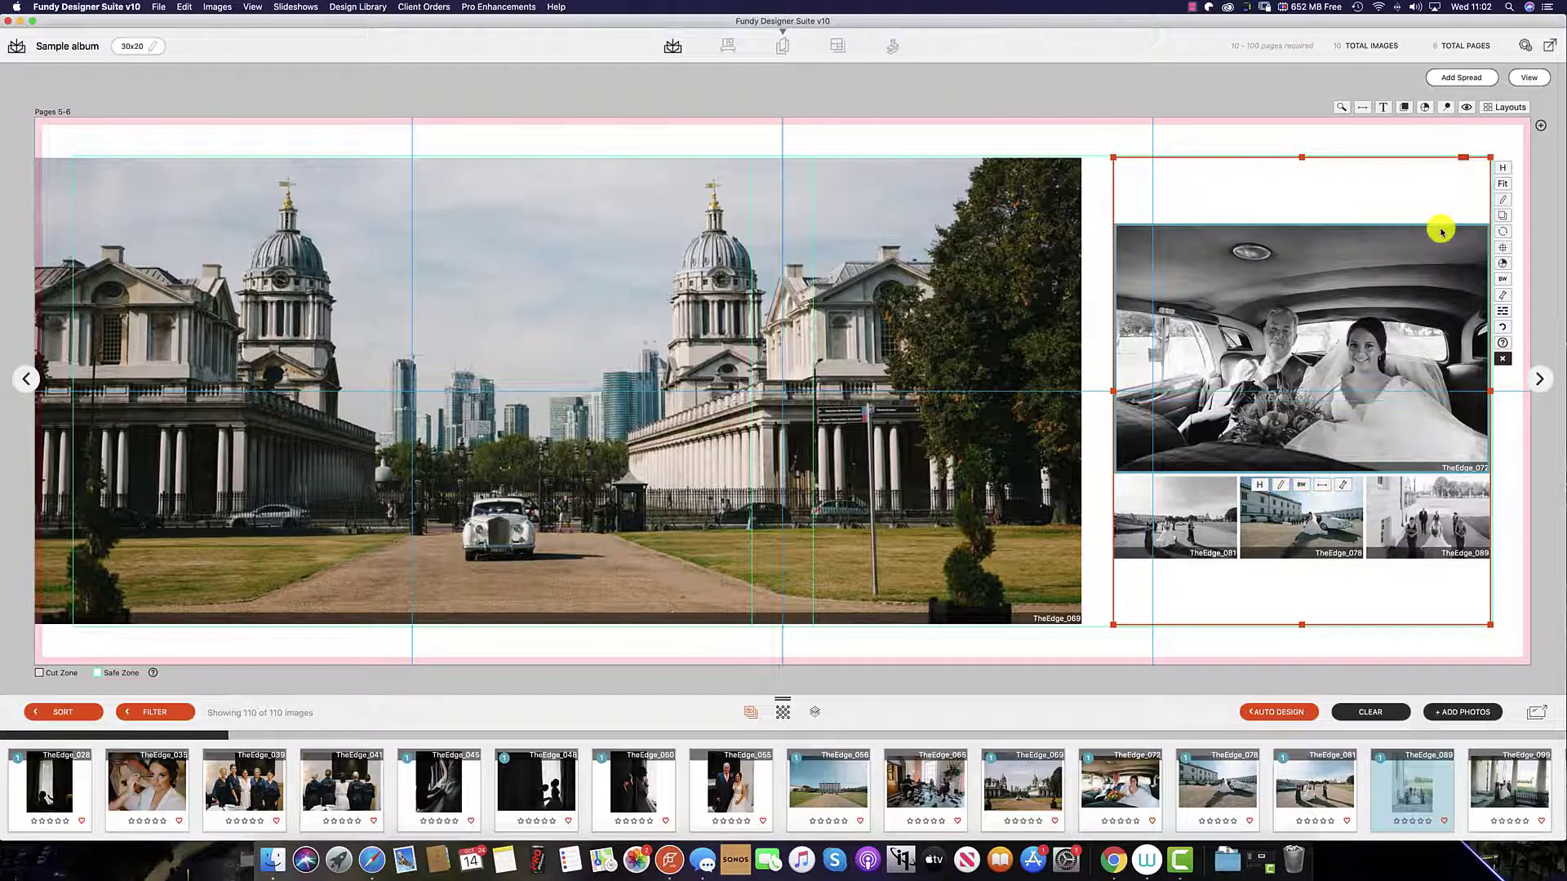
left_click(1503, 167)
left_click(1457, 250)
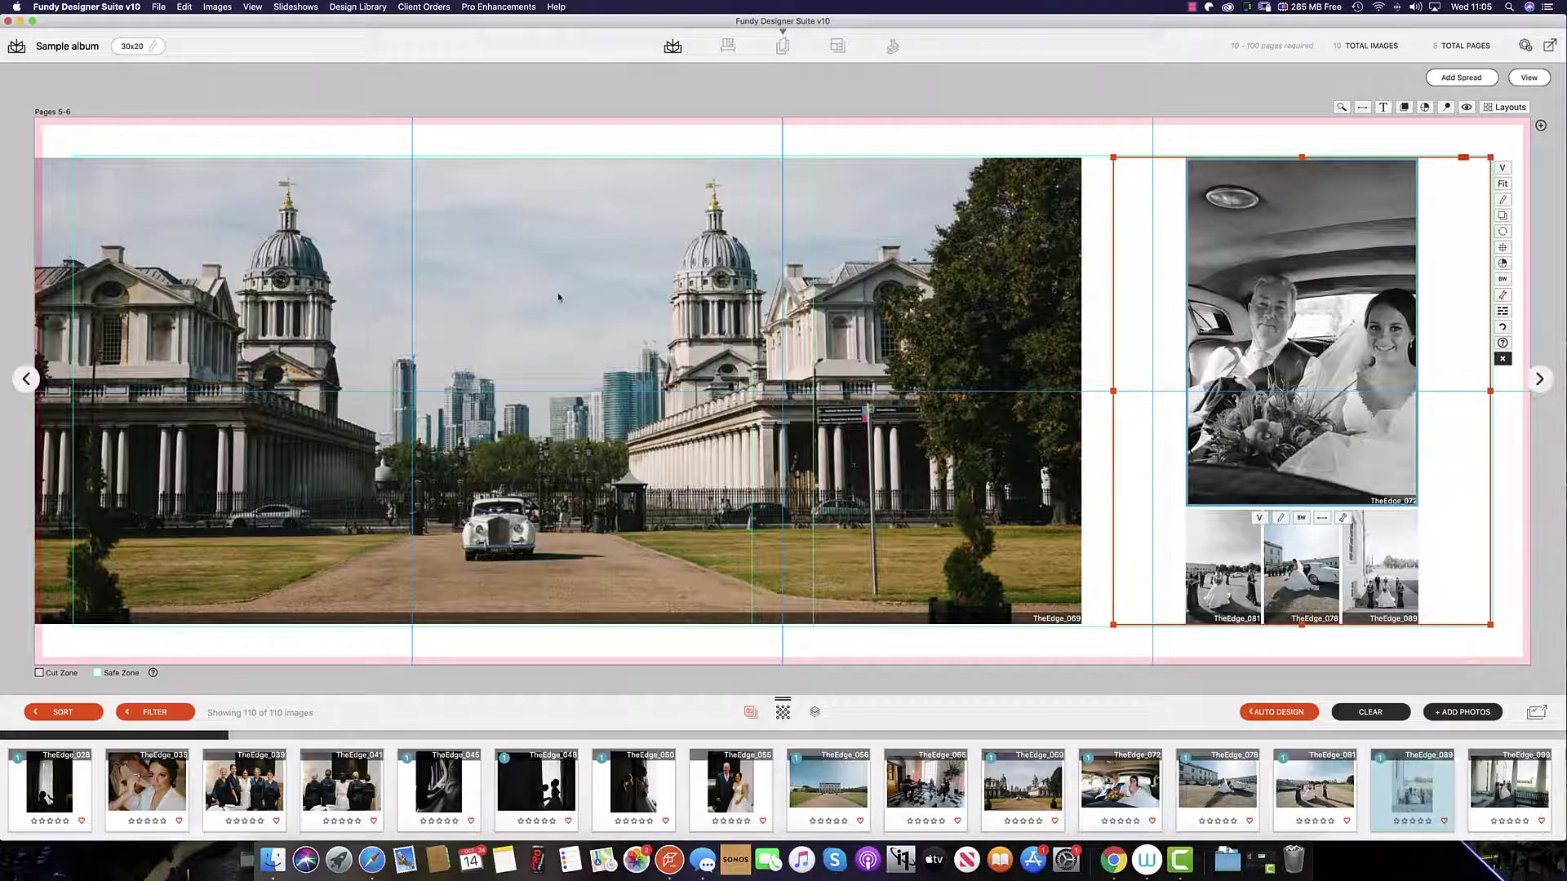
Step: Return to the spread overview and mirror the Pages 5-6 layout
left_click(1522, 80)
mouse_move(913, 158)
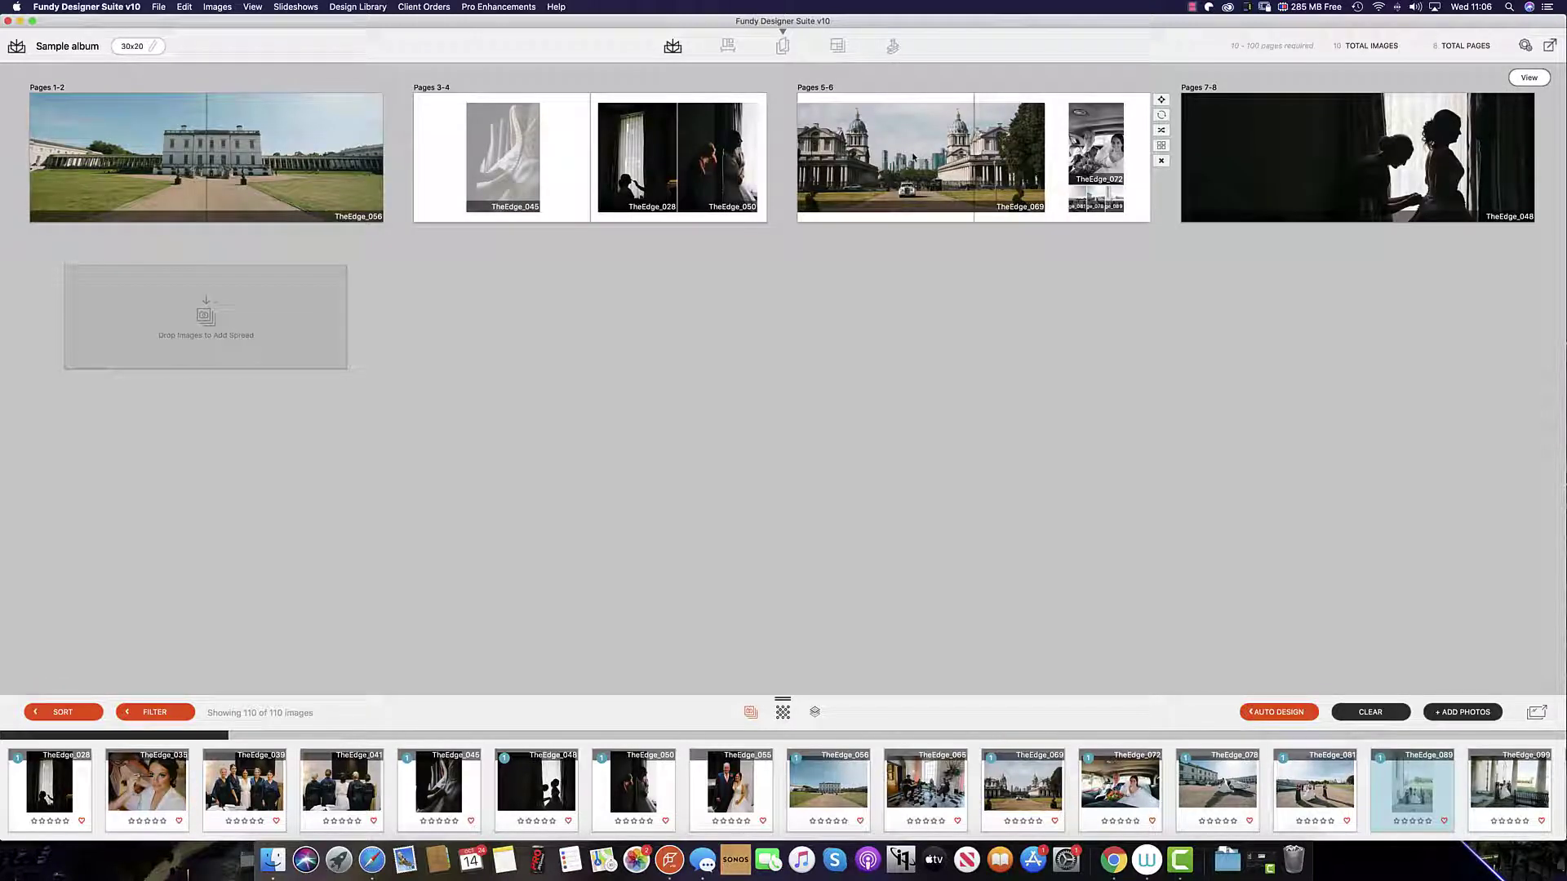
left_click(938, 217)
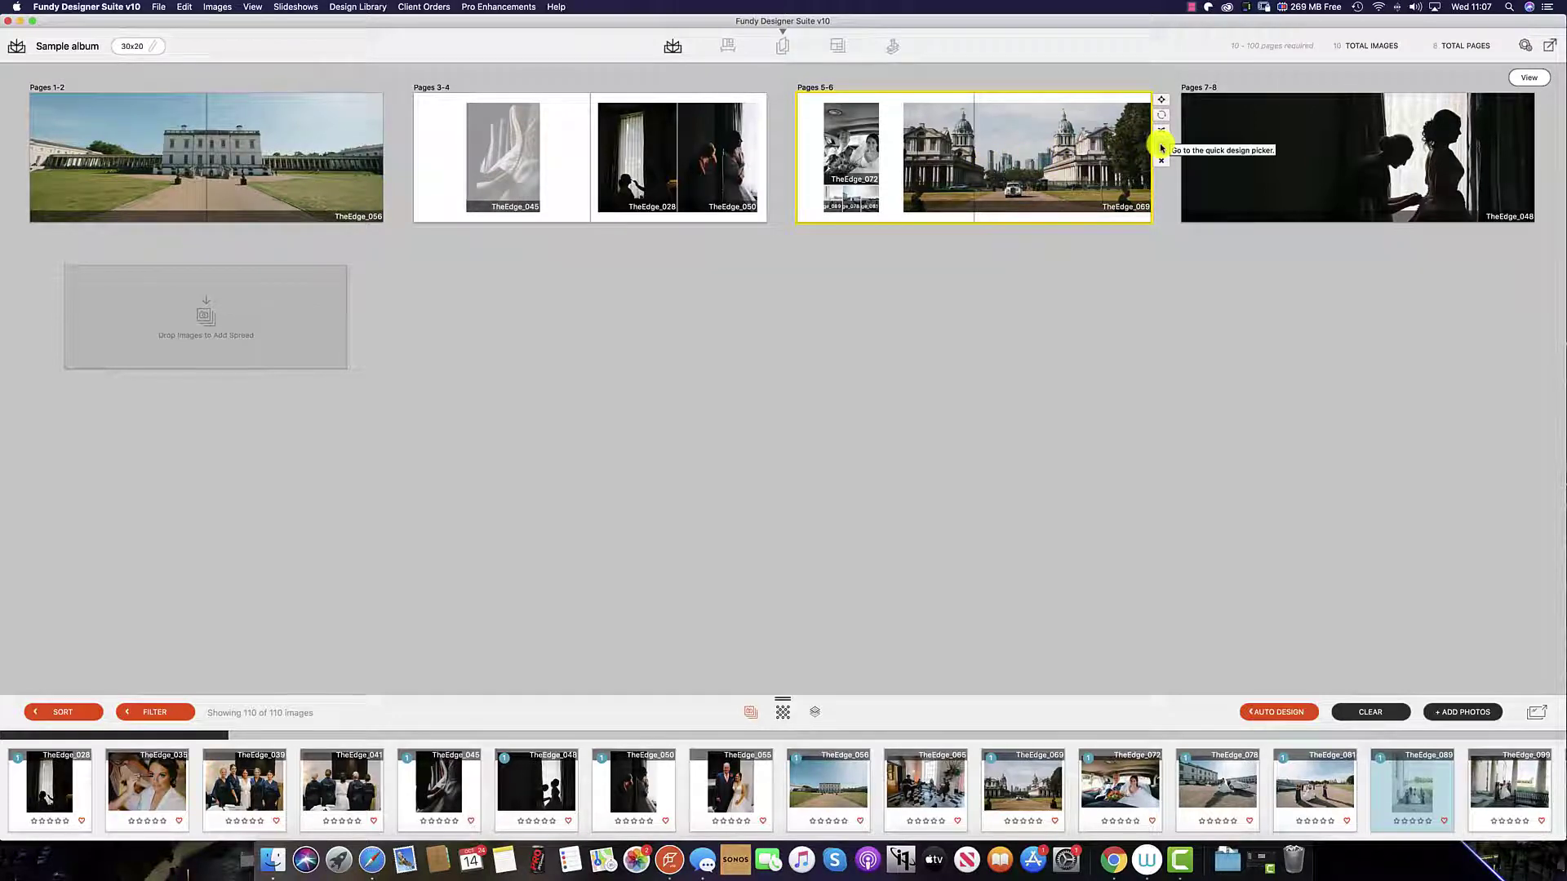
Step: Apply the third top-row quick design layout to Pages 5-6
left_click(1162, 148)
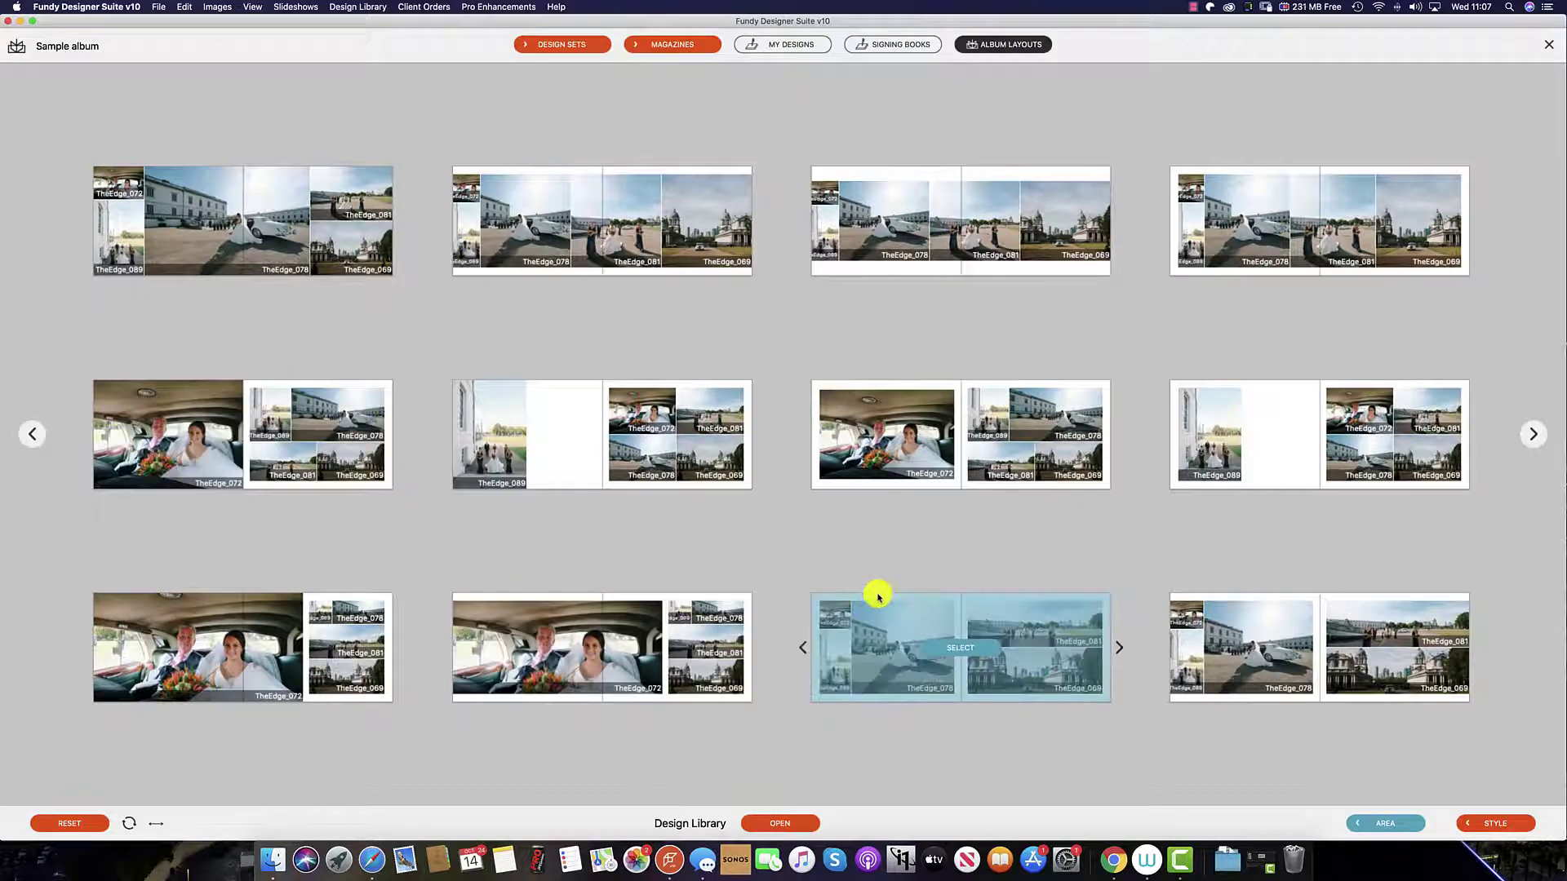
mouse_move(287, 244)
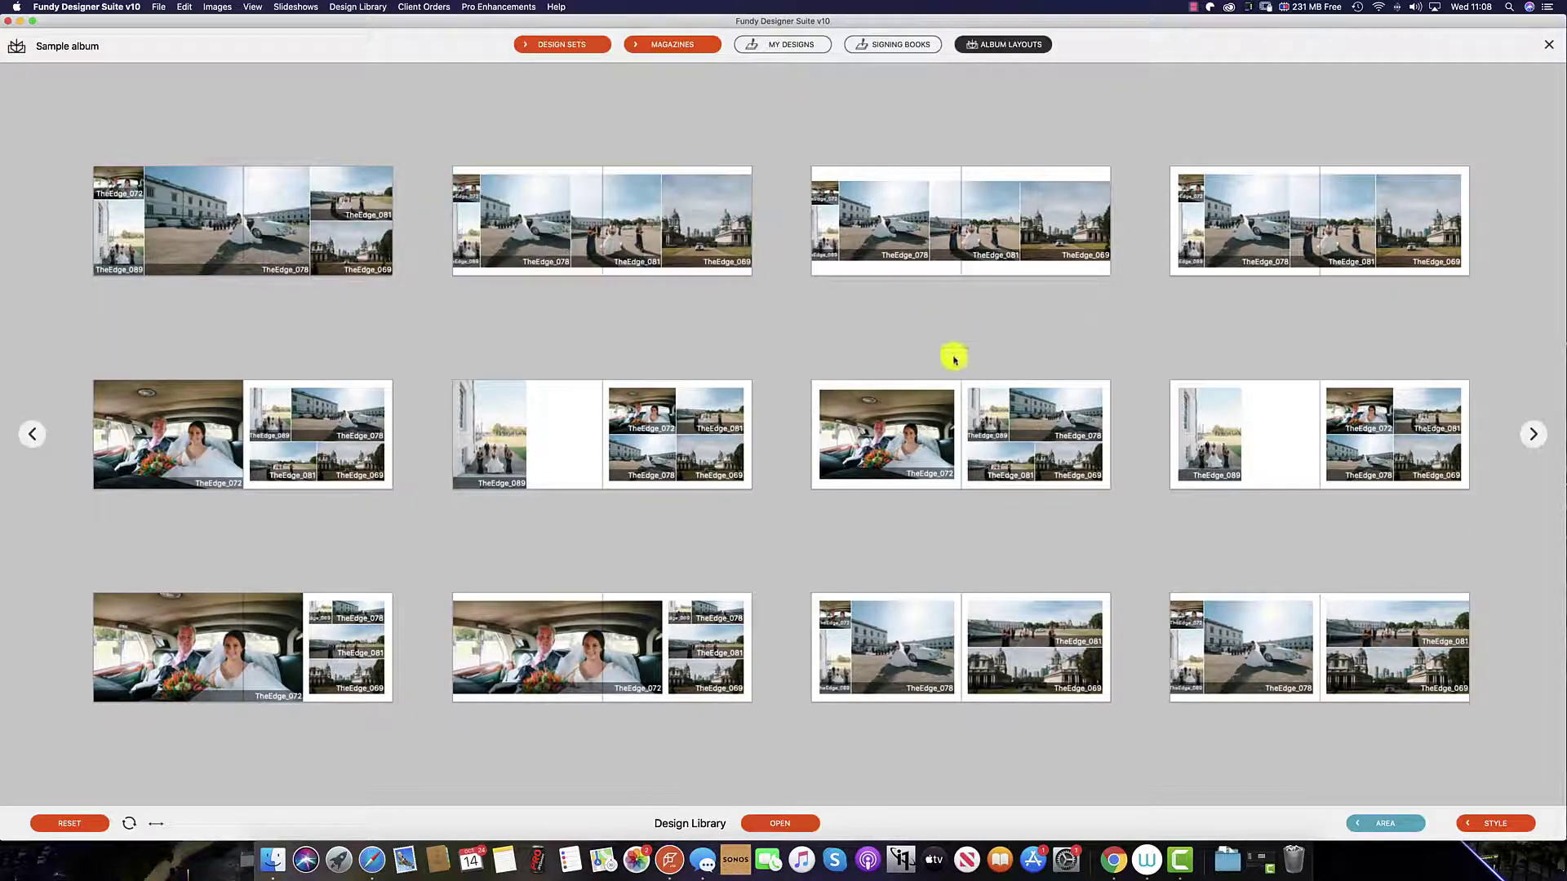
mouse_move(998, 250)
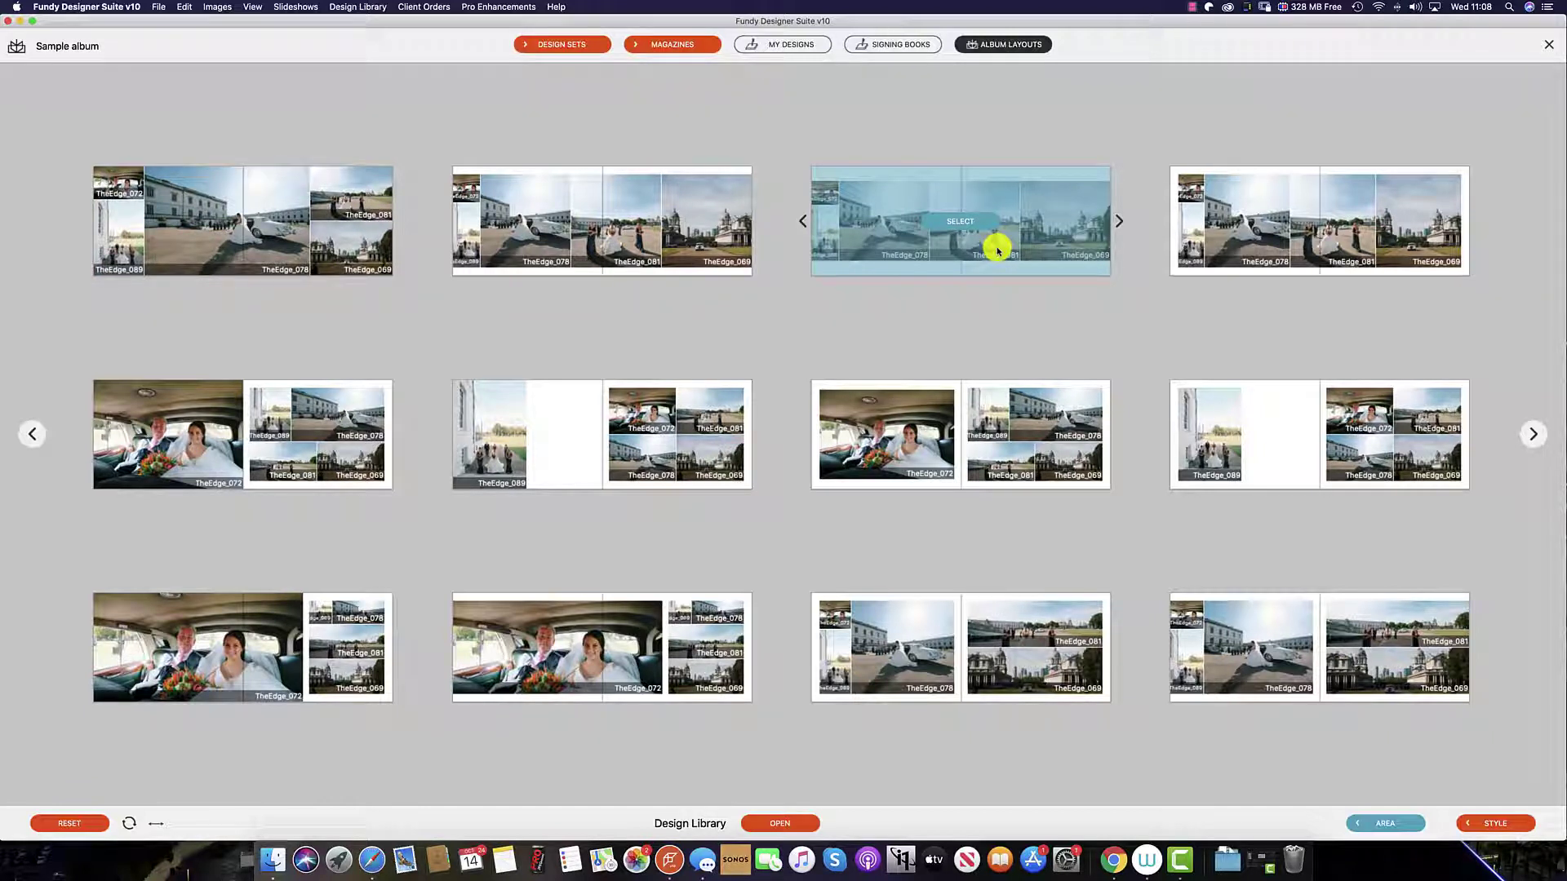
left_click(997, 251)
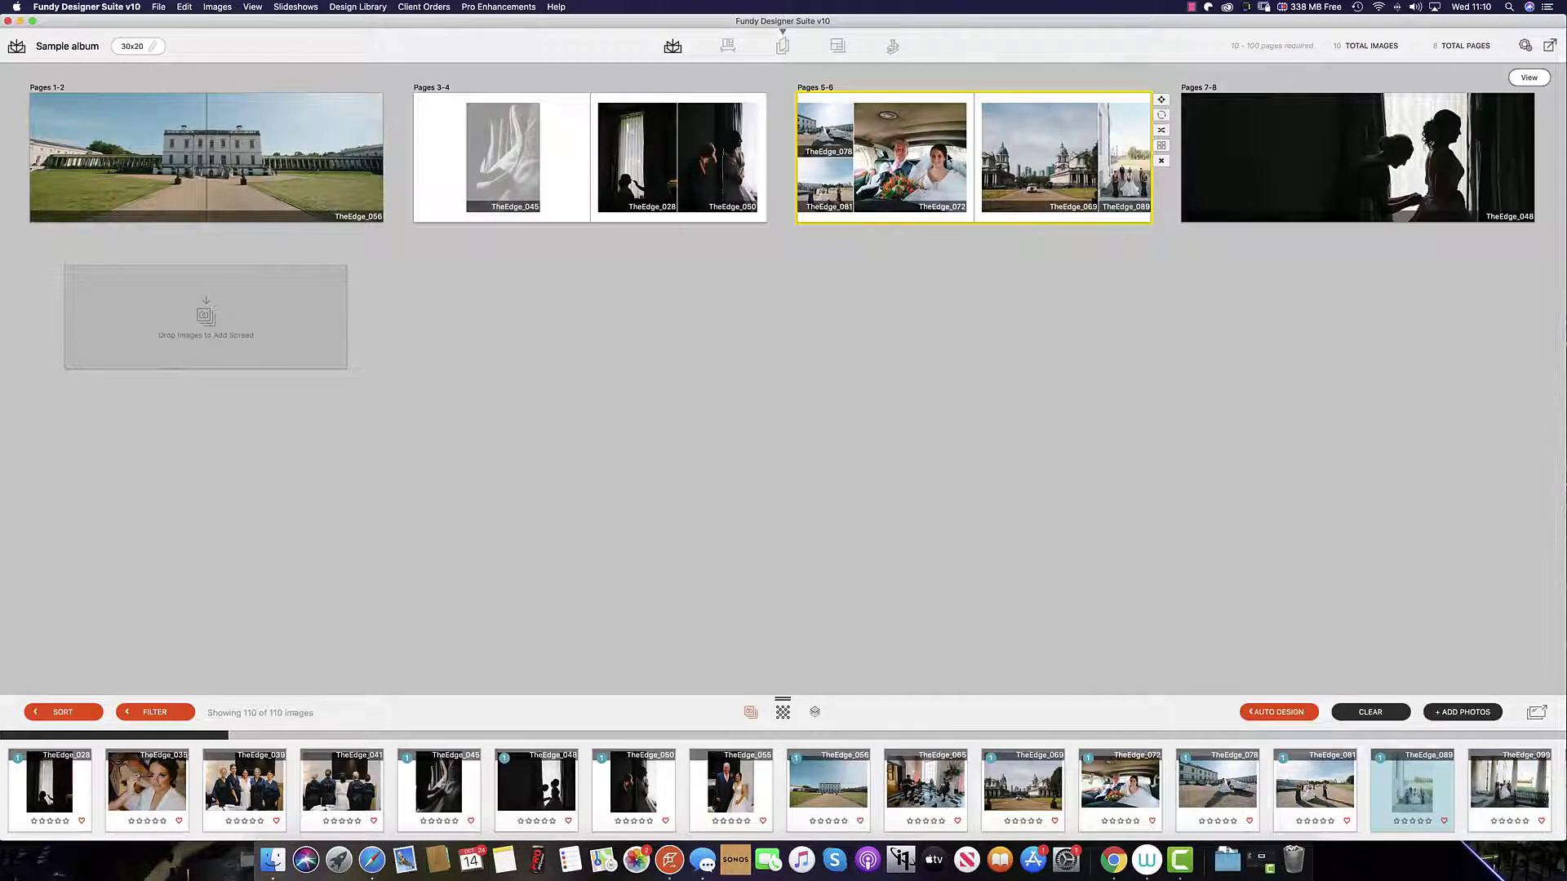
Step: Step through Pages 5-6 layouts with the Down arrow to reach the four-photo grid plus large TheEdge_078 design
key("Down")
key("Down")
key("Down")
key("Down")
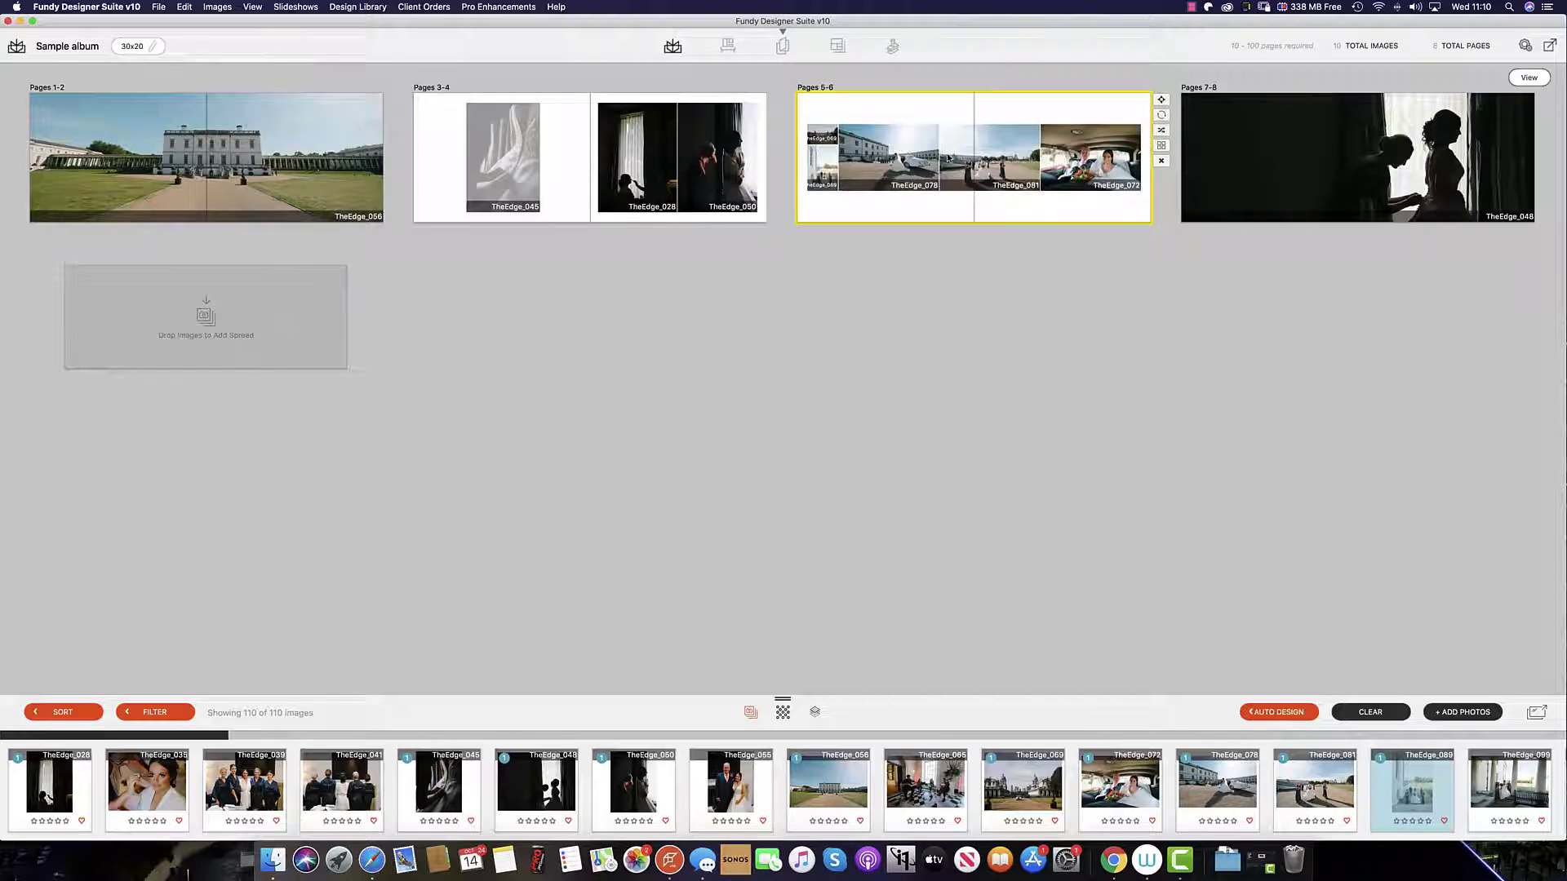
key("Down")
key("Down")
key("Down")
key("Down")
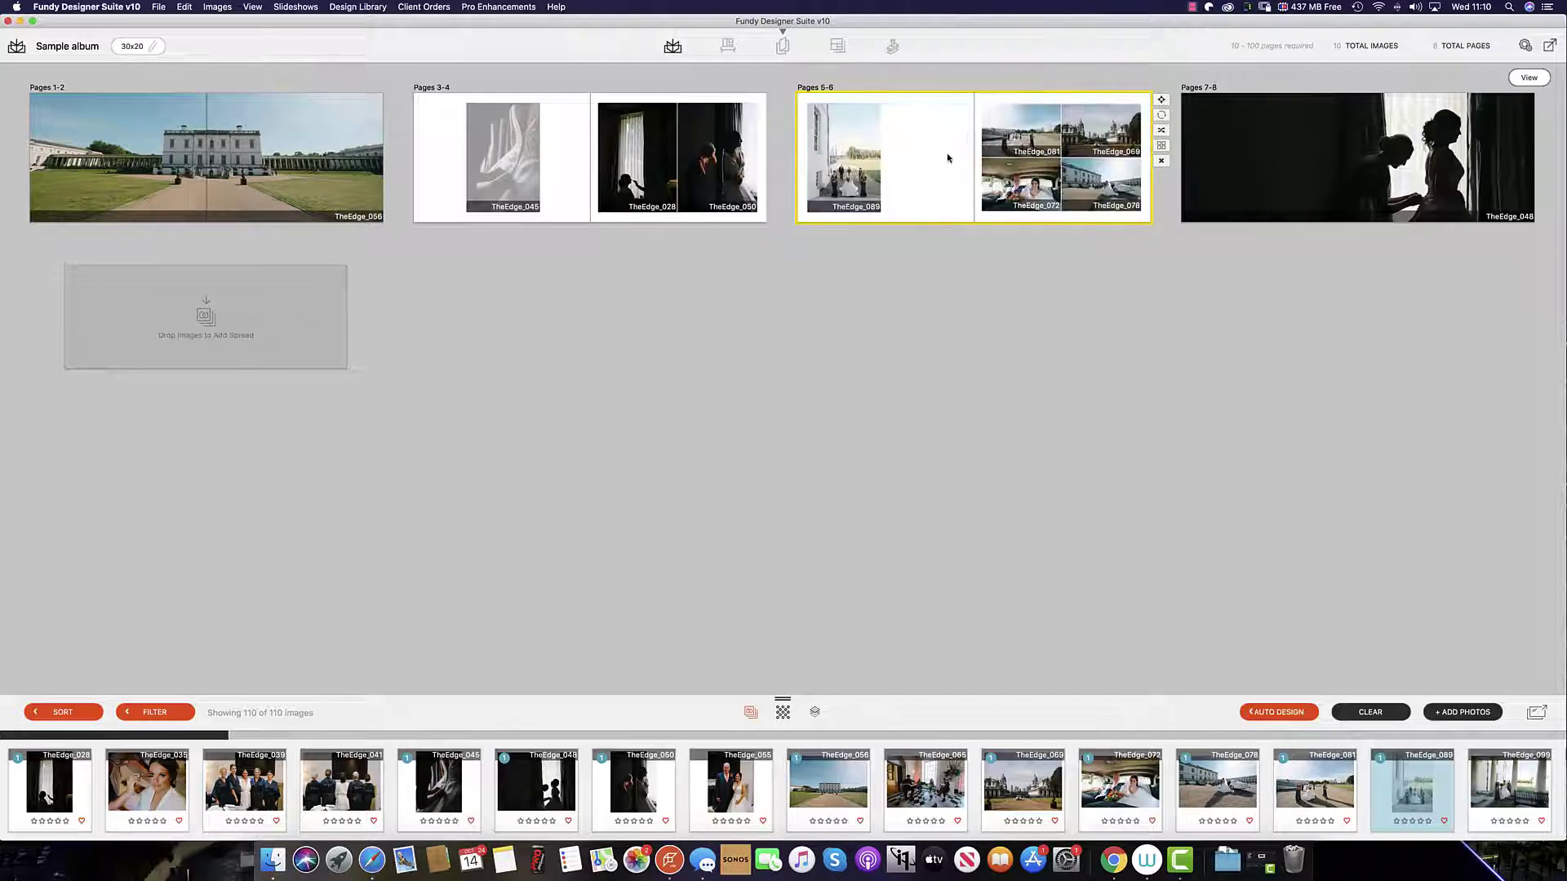
key("Down")
key("Down")
key("Down")
key("Down")
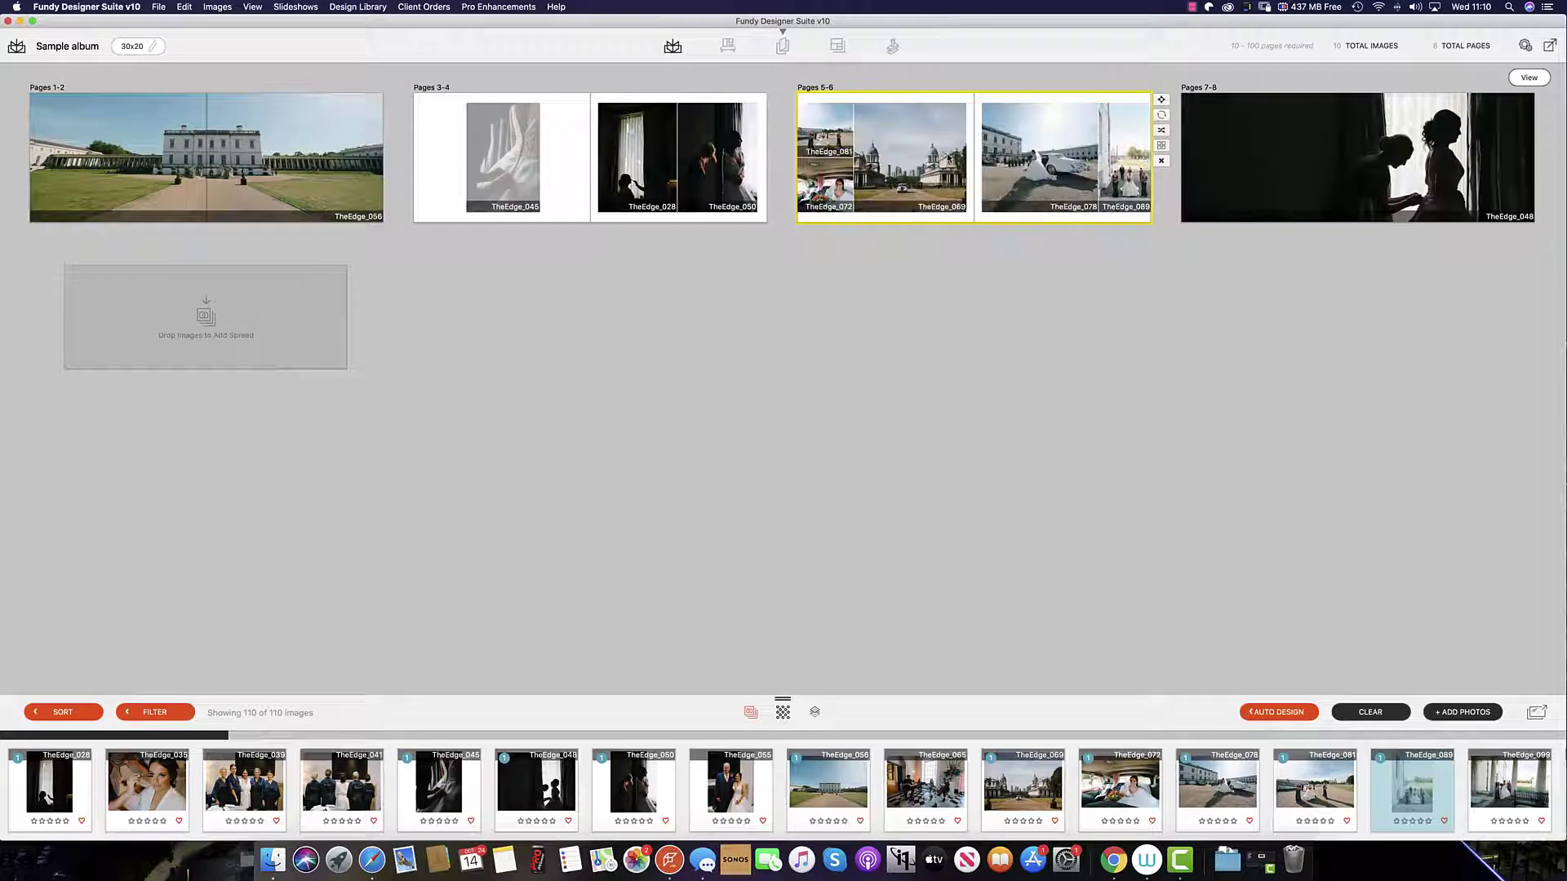
key("Down")
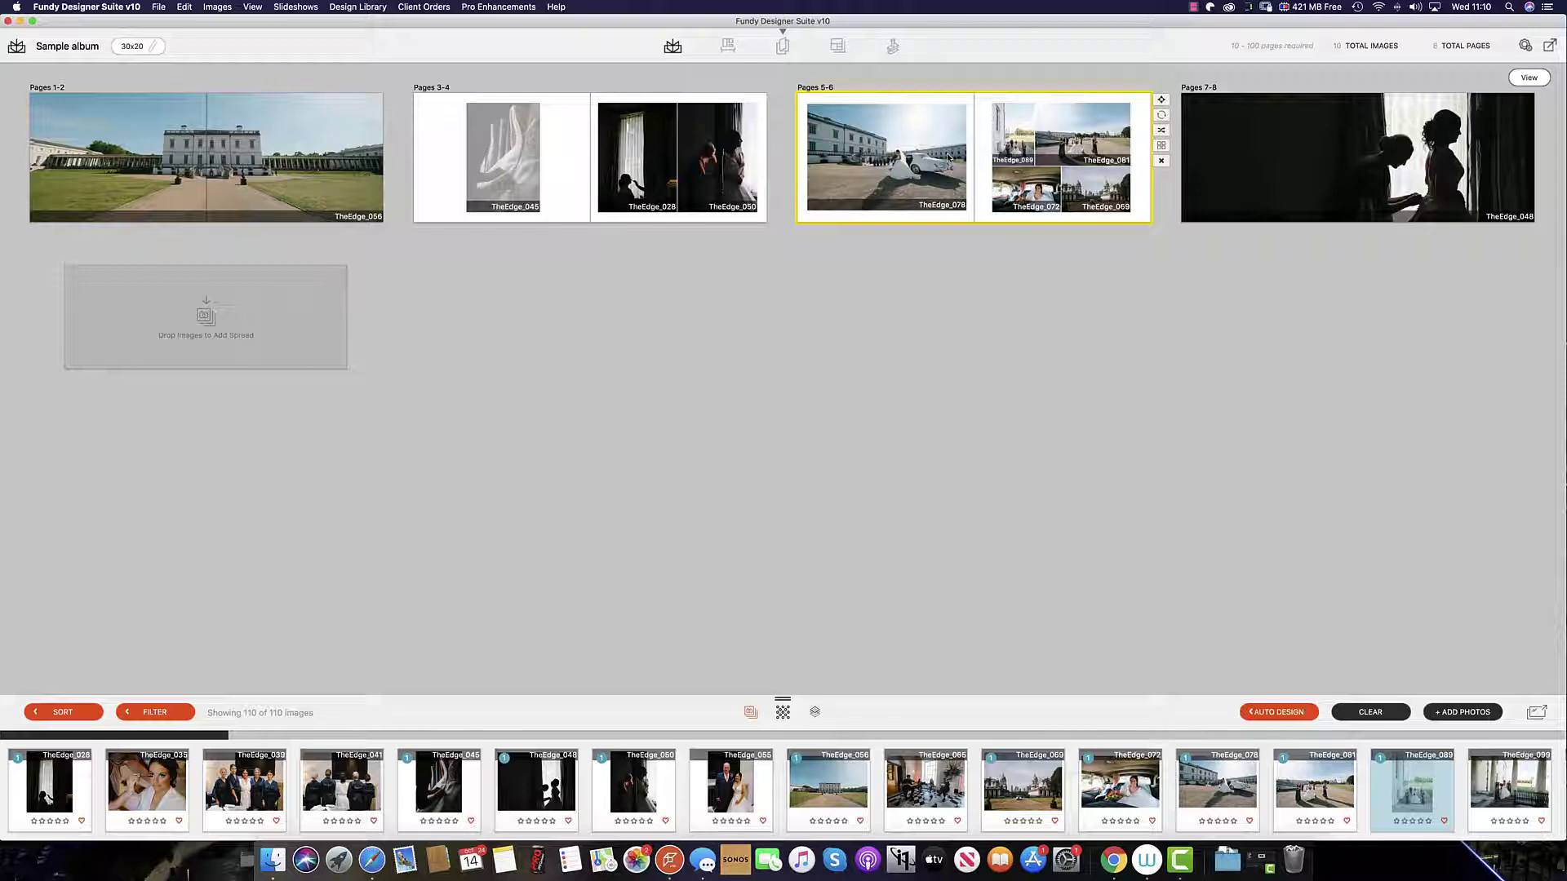
key("Down")
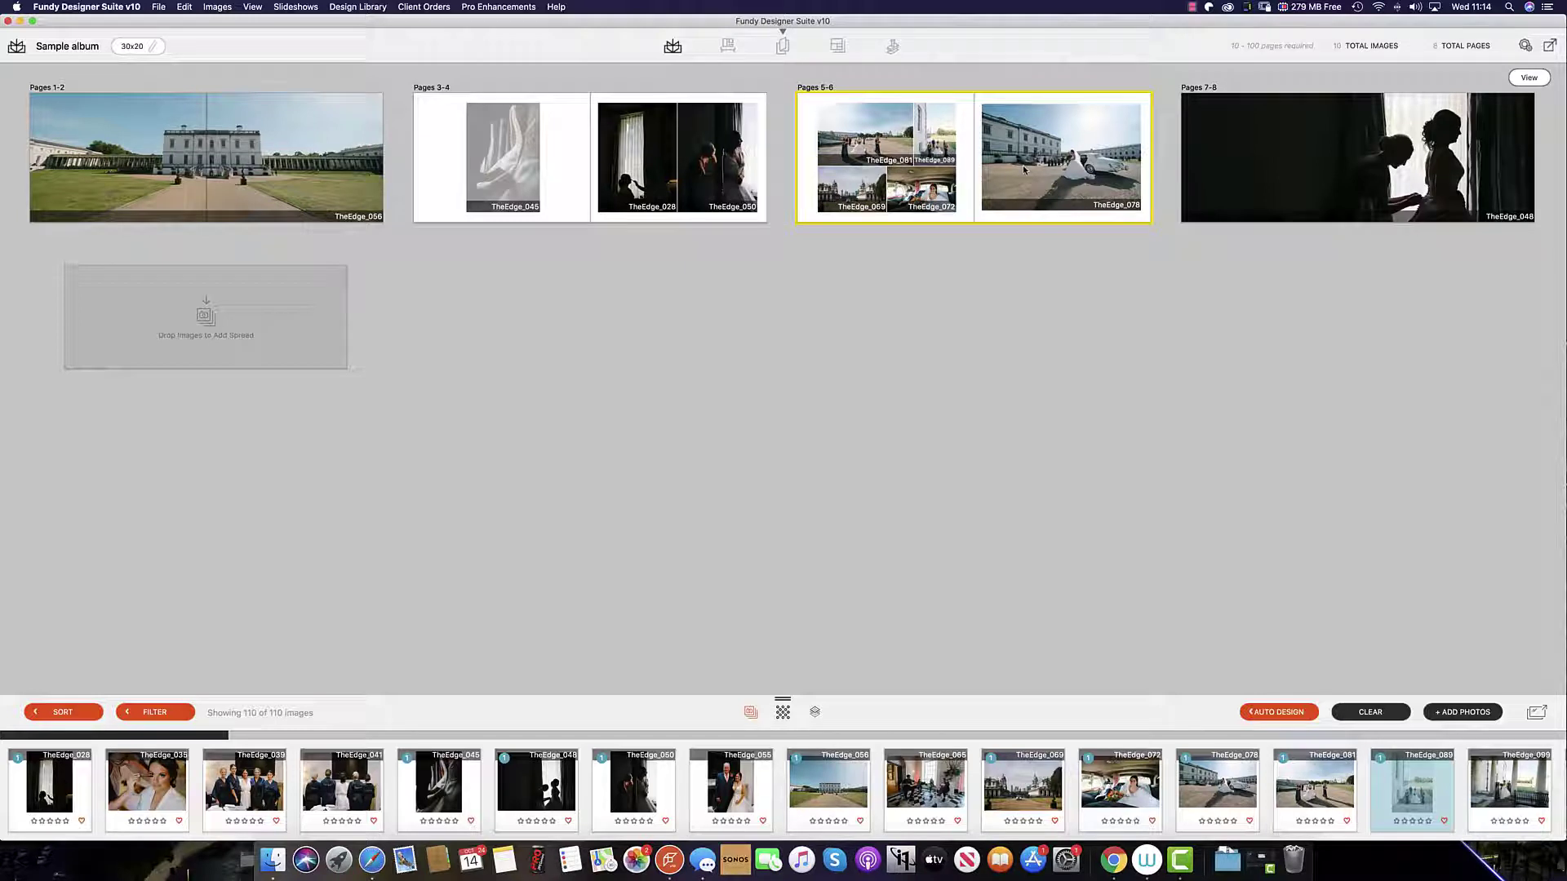
Step: Put TheEdge_069 in the large right-page slot and move this spread ahead to Pages 3-4
left_click_drag(857, 191, 1045, 163)
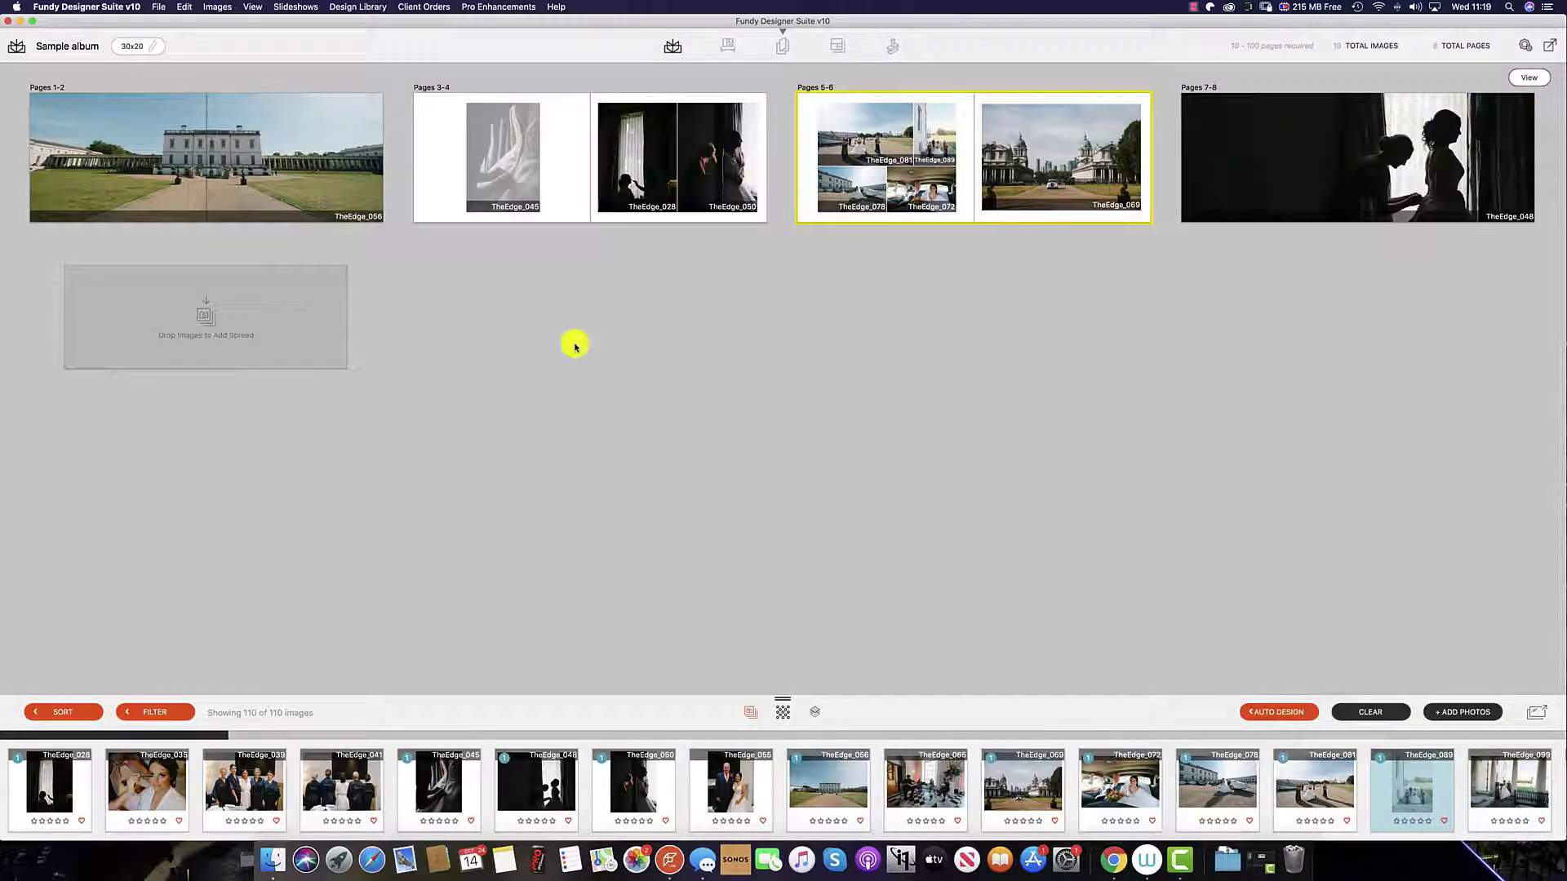
mouse_move(710, 140)
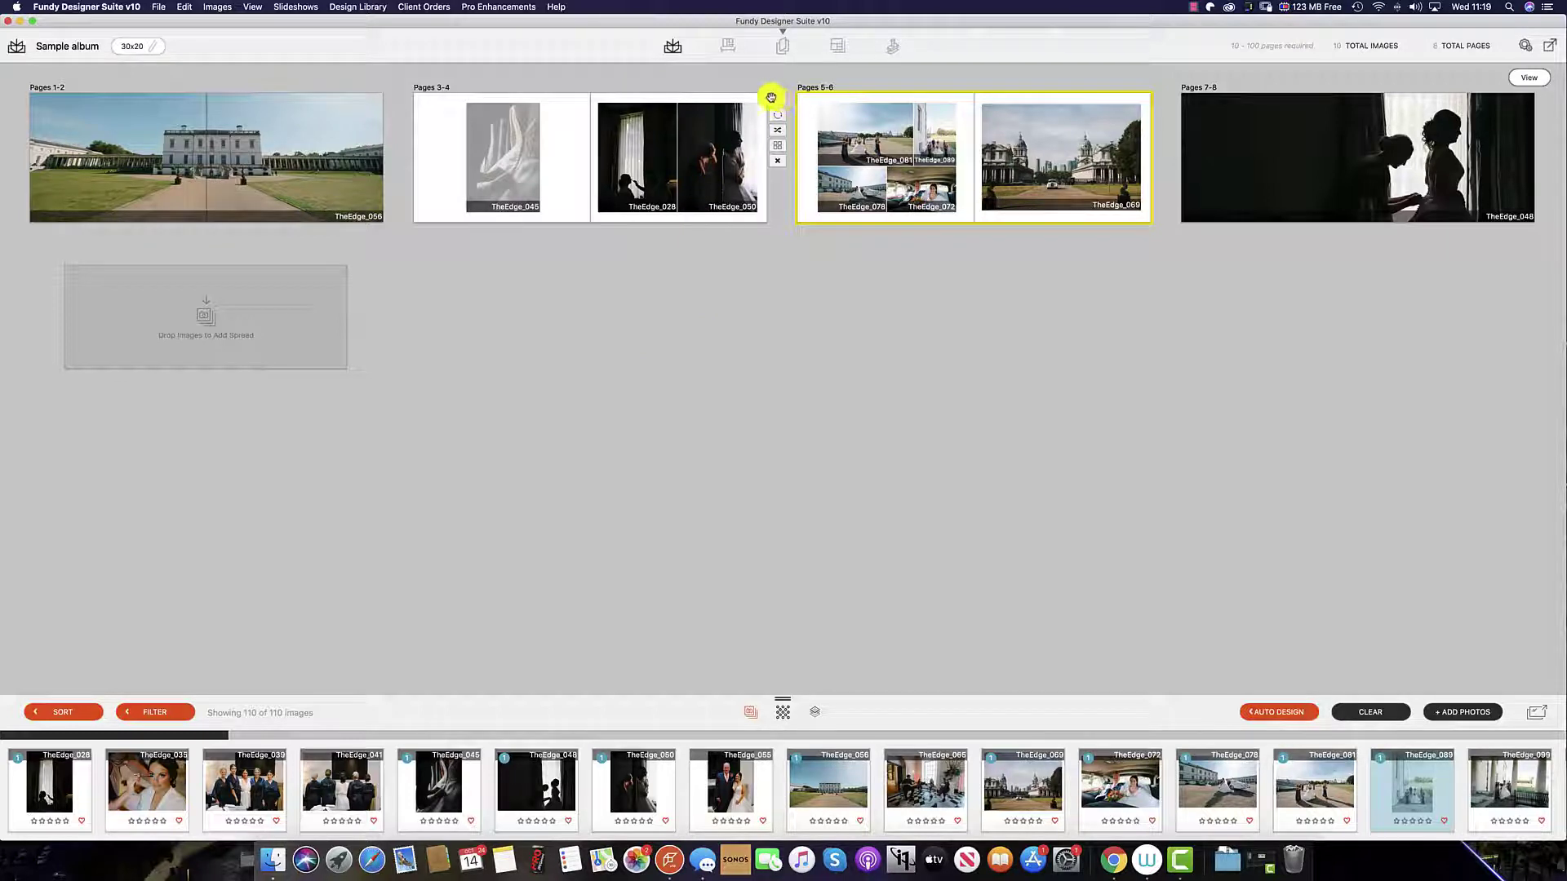
left_click_drag(778, 97, 1136, 99)
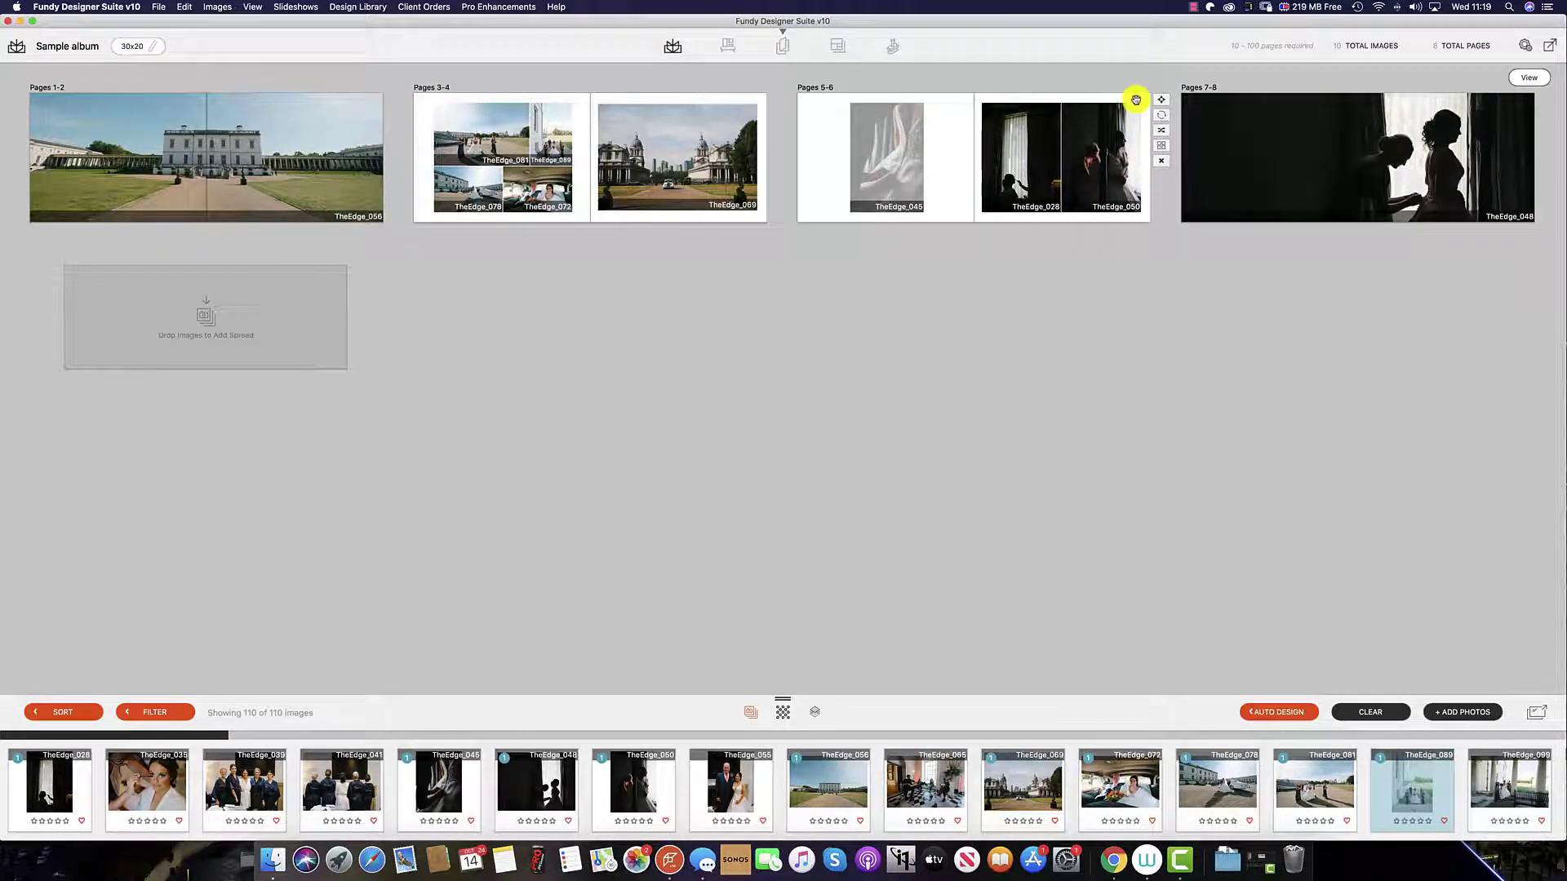
Step: Create a new Pages 7-8 spread from TheEdge_039 and TheEdge_041 in the filmstrip
left_click(262, 804)
left_click(327, 798, "shift")
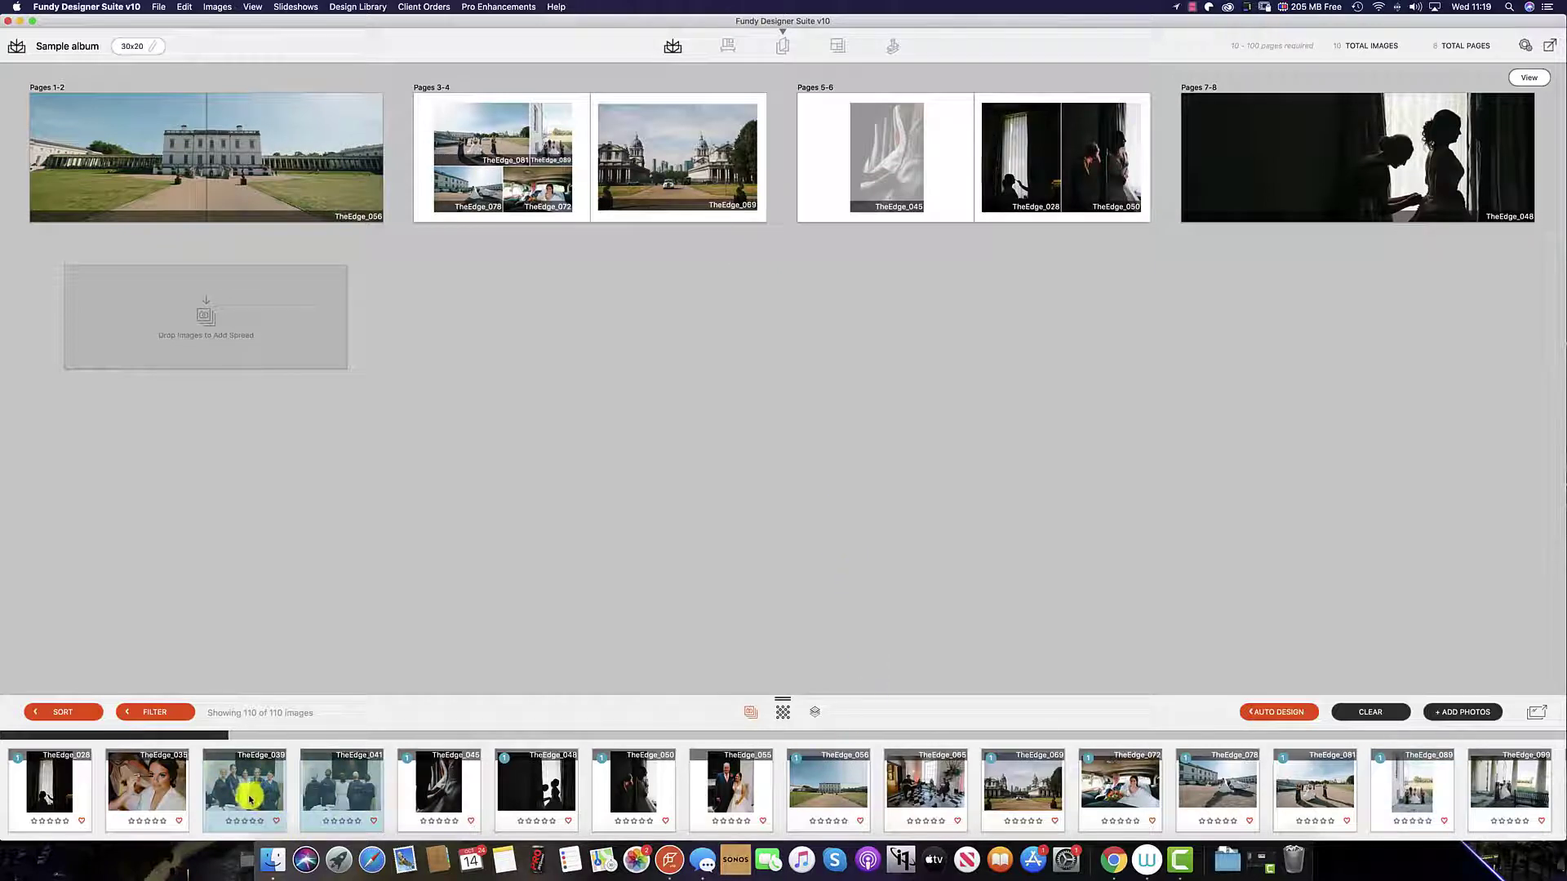
left_click_drag(250, 800, 1167, 185)
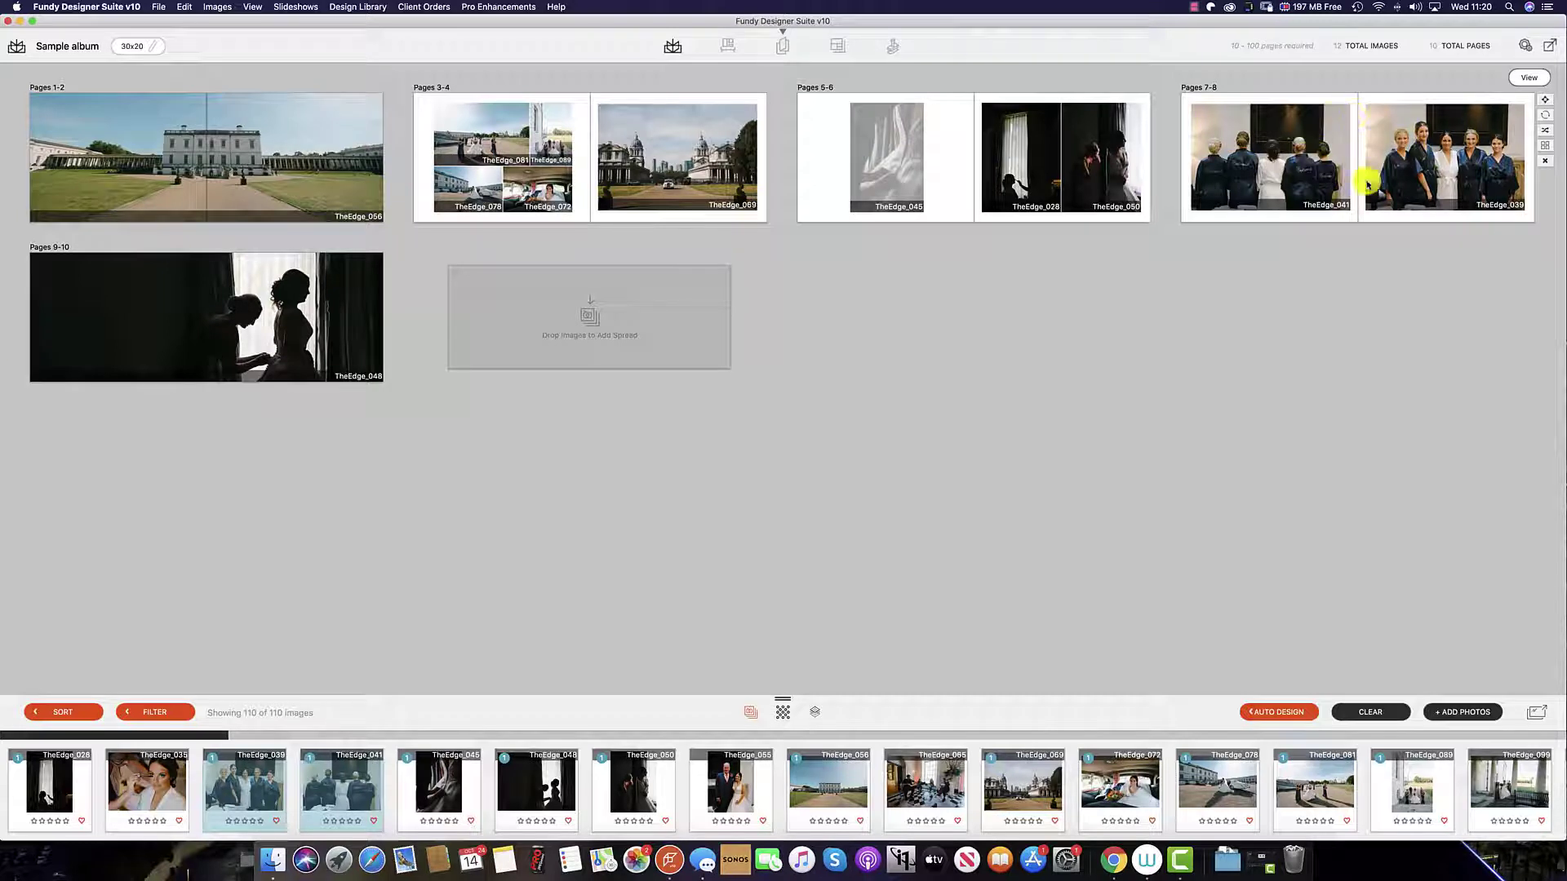
Step: Switch Pages 7-8 to a layout with TheEdge_041 large beside a smaller TheEdge_039, then open Pages 5-6
left_click(1325, 168)
left_click(1545, 146)
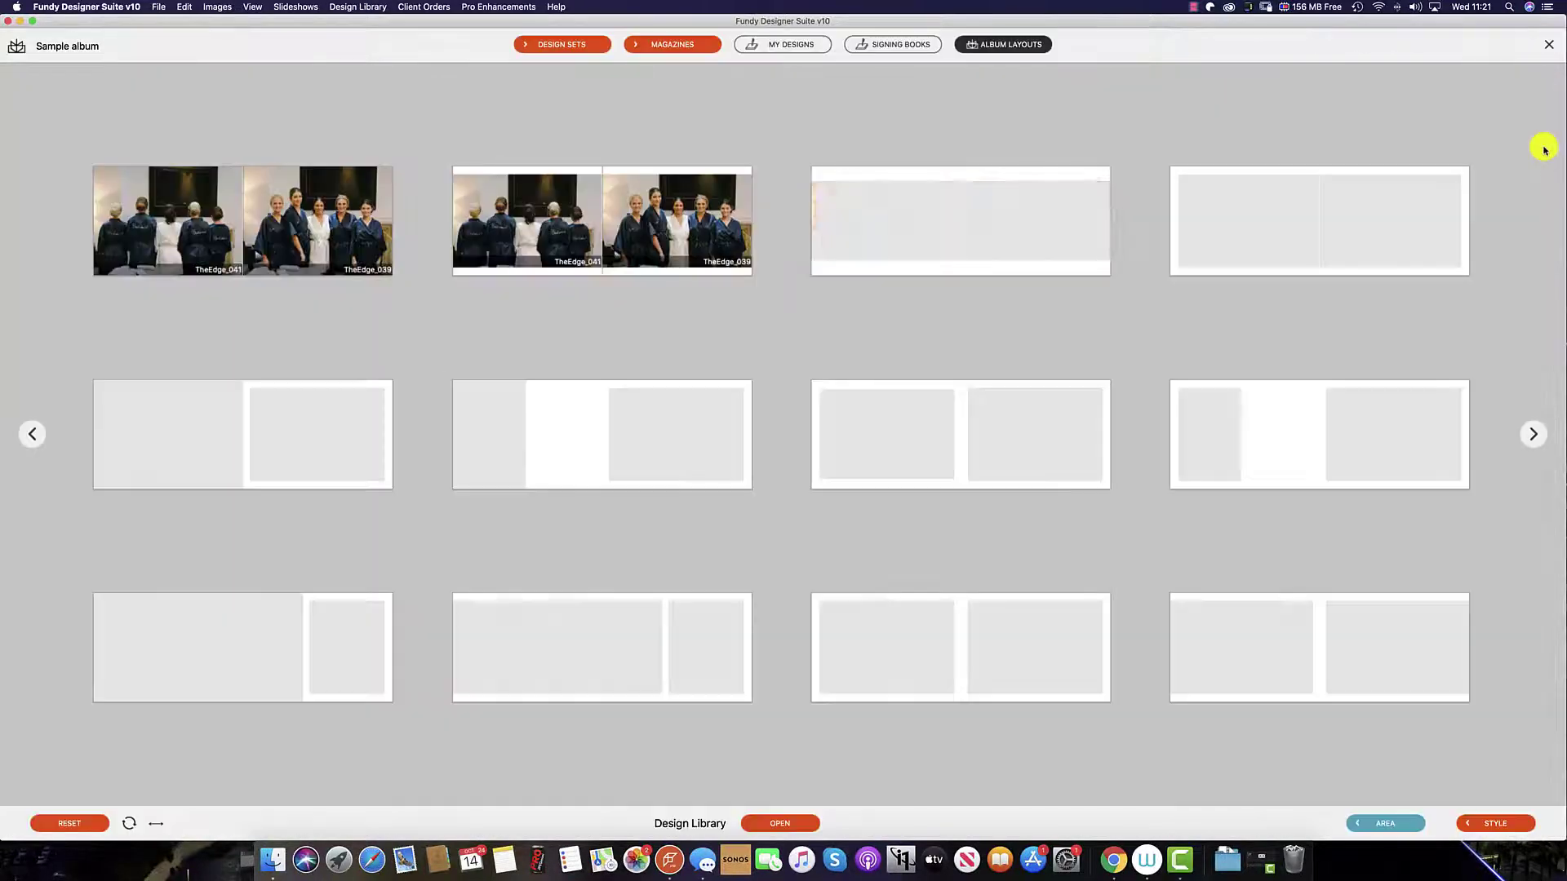
left_click(1549, 42)
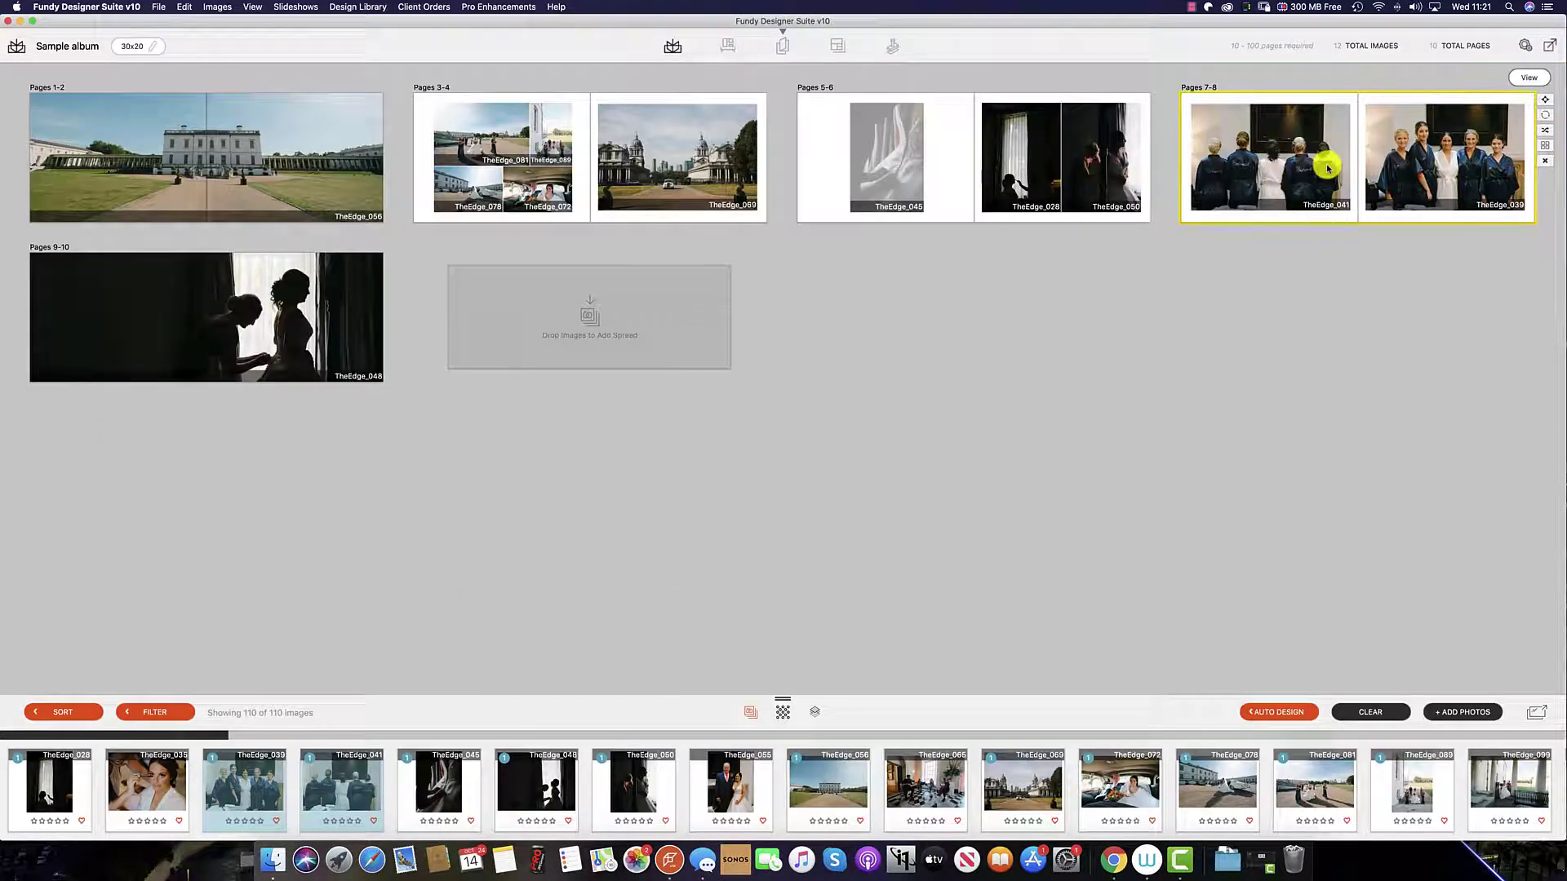
key("Down")
key("Down")
key("Down")
key("Down")
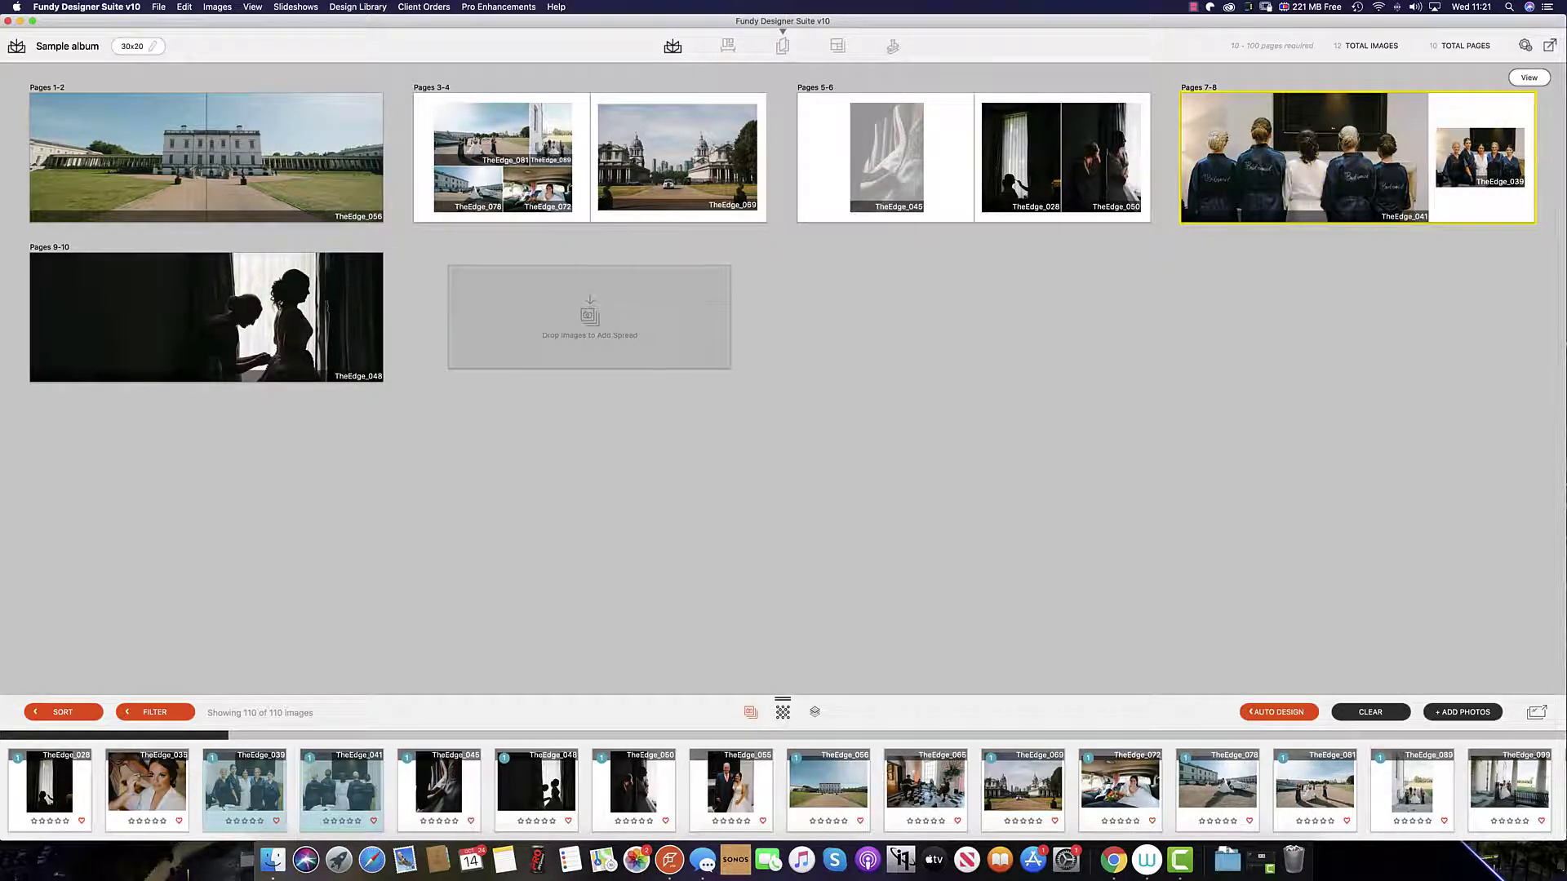
double_click(1061, 163)
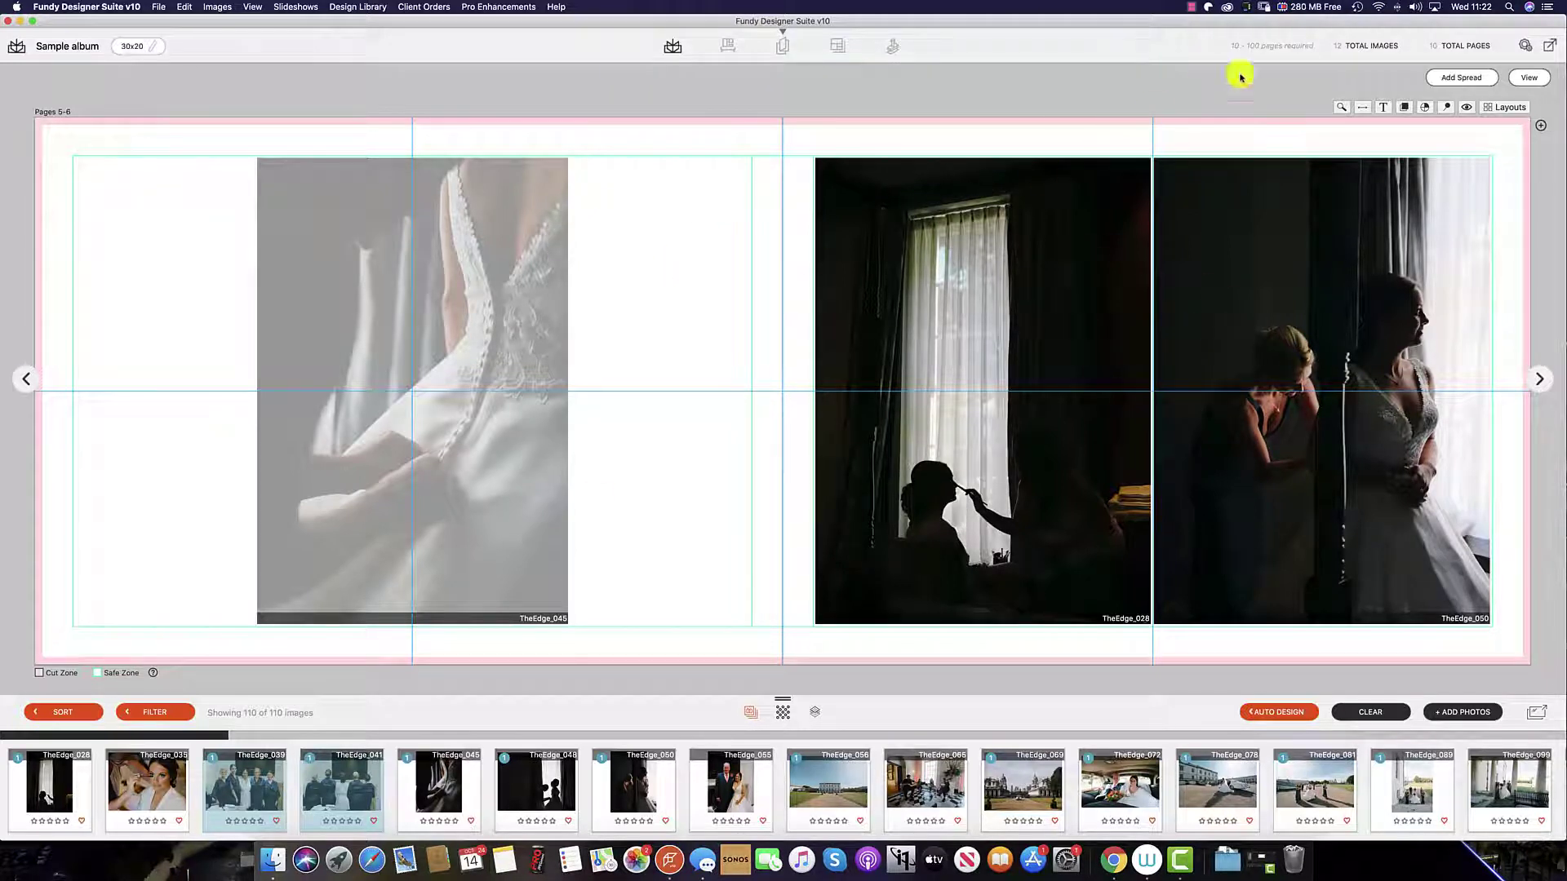
Step: Add a new spread after Pages 5-6 and fill it with TheEdge_099, TheEdge_111 and TheEdge_116
left_click(1438, 78)
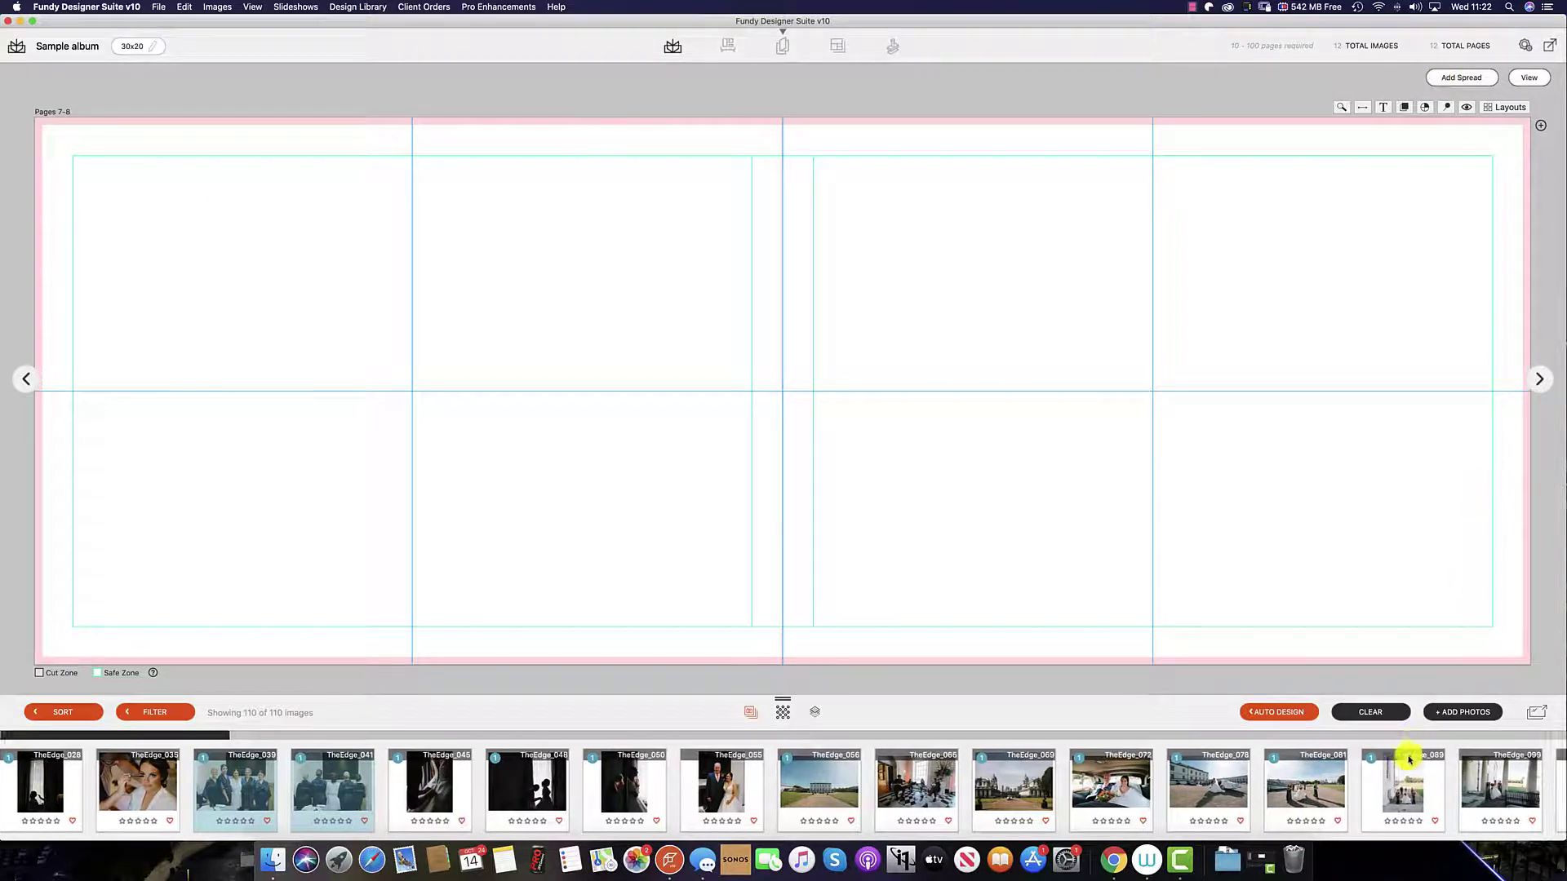
scroll(1403, 751, "right", 10)
left_click_drag(772, 785, 881, 423)
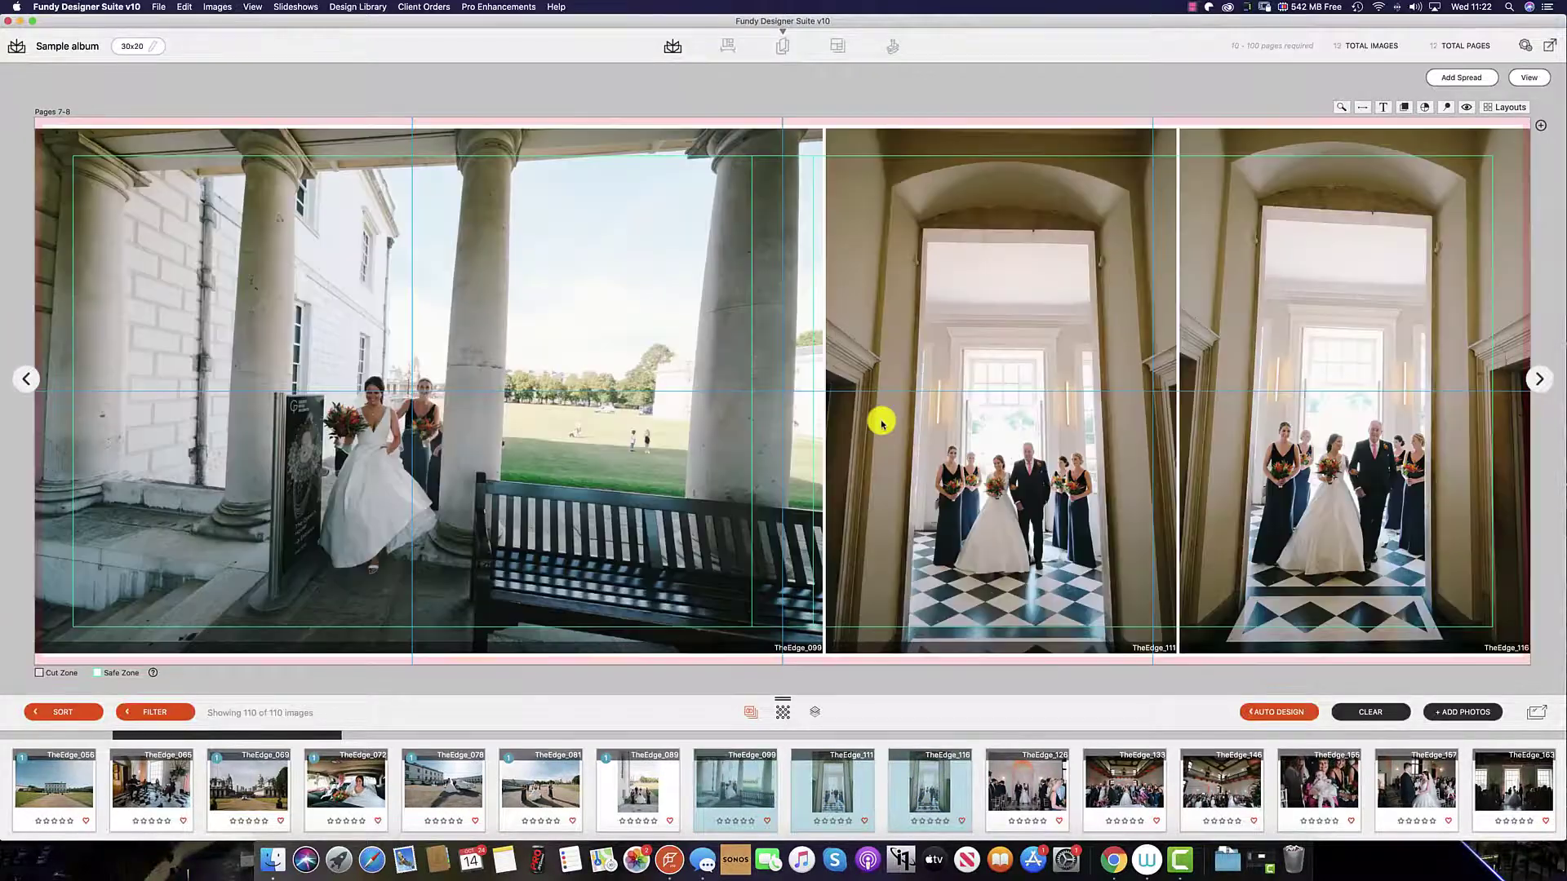